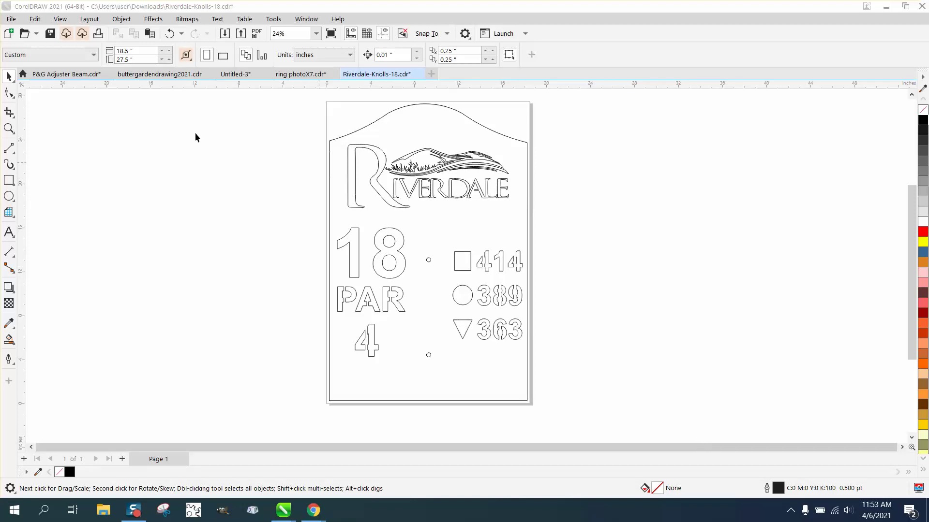
Zoom in on the RIVERDALE logo
{"action": "left_click", "coordinate": [11, 131]}
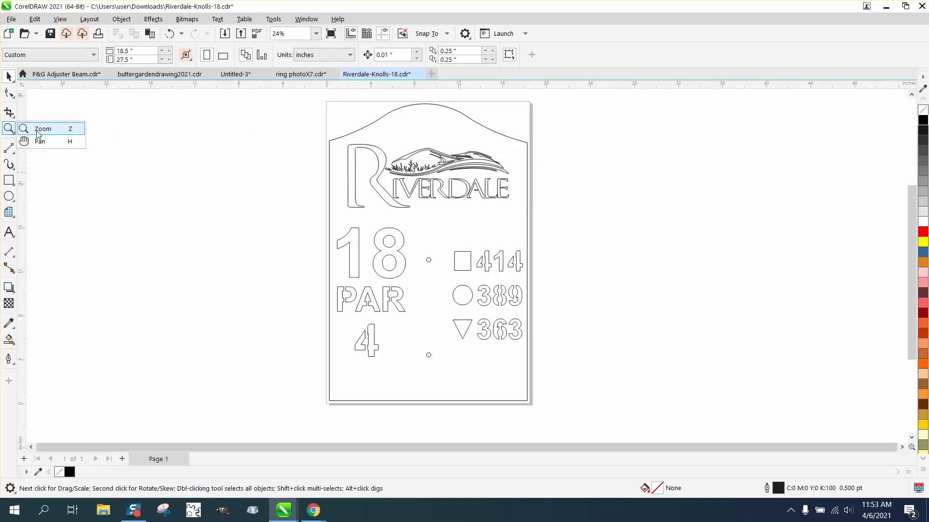
{"action": "left_click", "coordinate": [36, 129]}
{"action": "left_click_drag", "start_coordinate": [289, 133], "coordinate": [631, 262]}
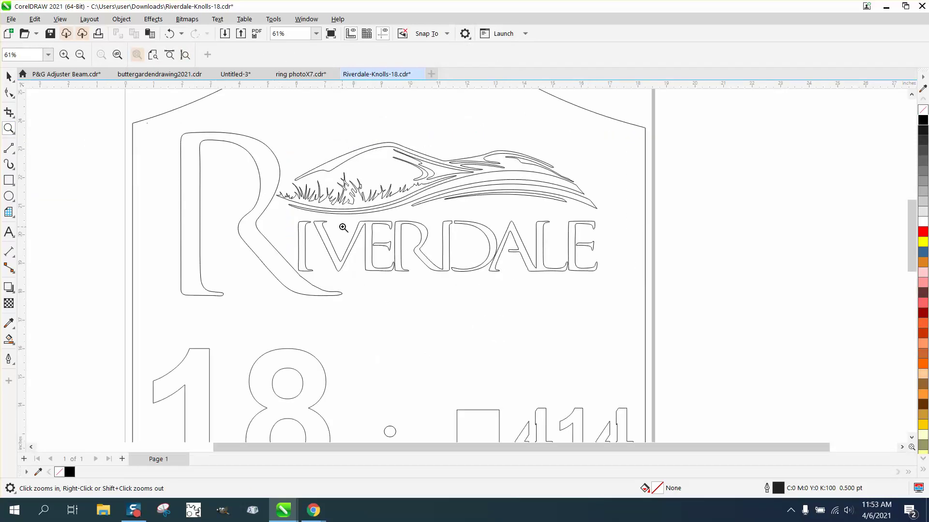
{"action": "scroll", "coordinate": [342, 227], "scroll_direction": "down", "scroll_amount": 1}
{"action": "scroll", "coordinate": [340, 226], "scroll_direction": "down", "scroll_amount": 1}
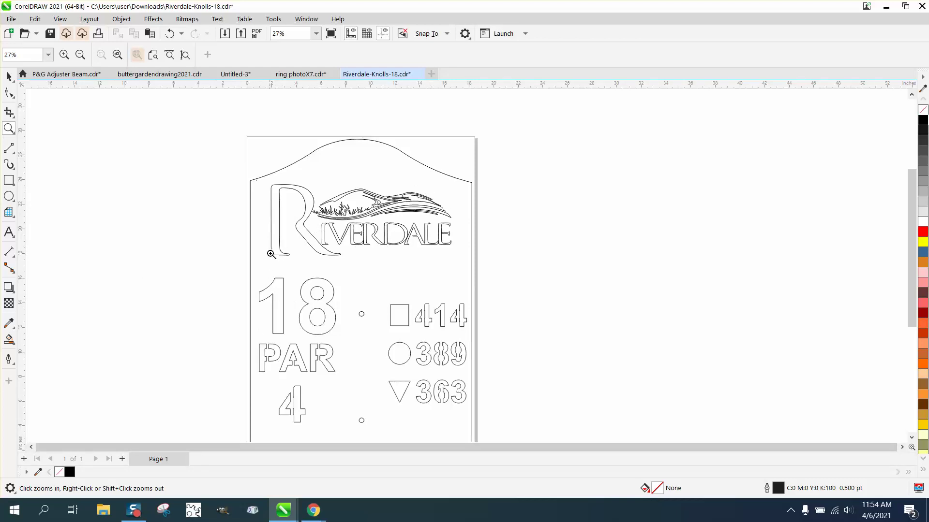
Place a trial copy of the 18, PAR 4 lettering beside the page, then delete it
{"action": "left_click", "coordinate": [9, 76]}
{"action": "scroll", "coordinate": [237, 216], "scroll_direction": "down", "scroll_amount": 1}
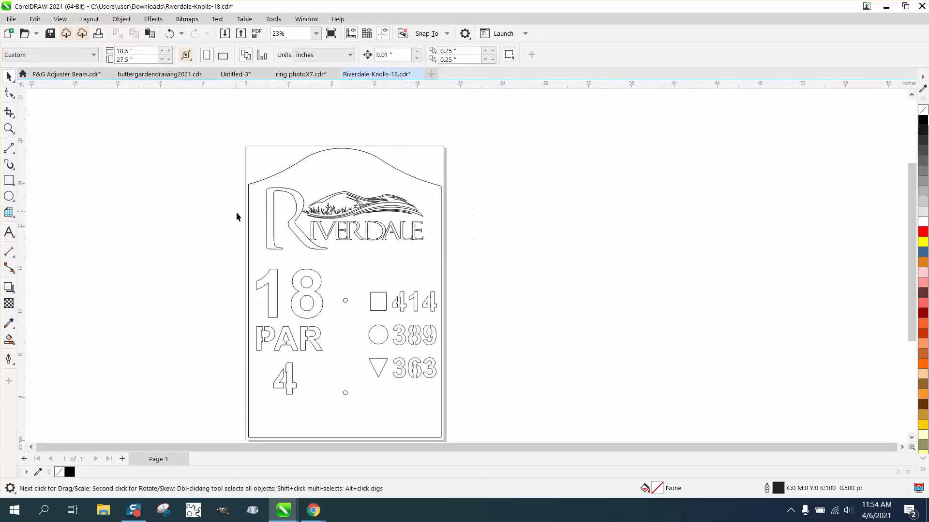
{"action": "scroll", "coordinate": [237, 217], "scroll_direction": "down", "scroll_amount": 1}
{"action": "left_click_drag", "start_coordinate": [242, 257], "coordinate": [326, 381]}
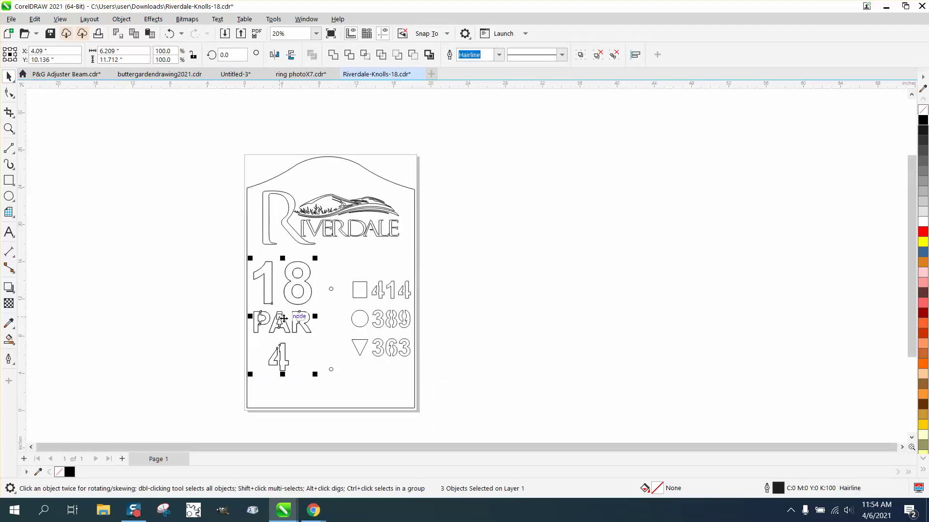
{"action": "left_click_drag", "start_coordinate": [283, 319], "coordinate": [184, 315]}
{"action": "left_click", "coordinate": [127, 240]}
{"action": "left_click_drag", "start_coordinate": [129, 243], "coordinate": [230, 395]}
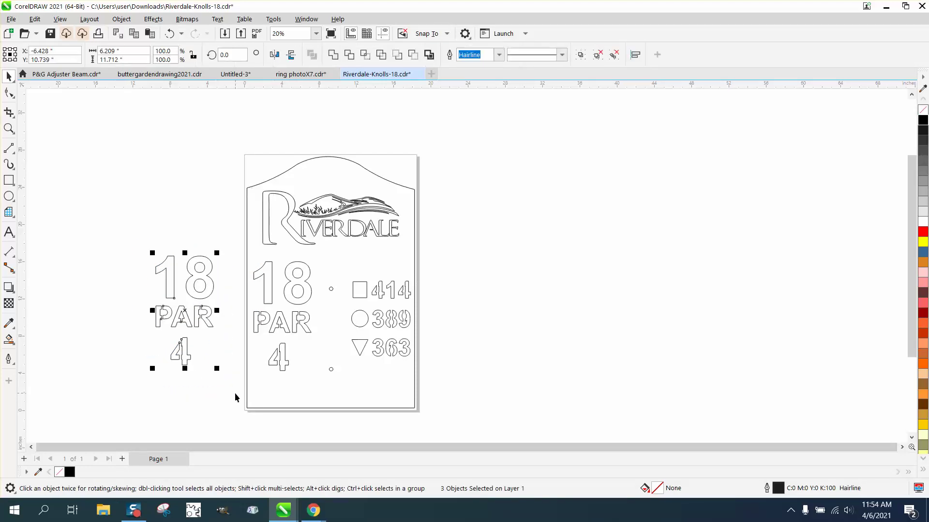
{"action": "key", "text": "c"}
{"action": "left_click", "coordinate": [233, 325]}
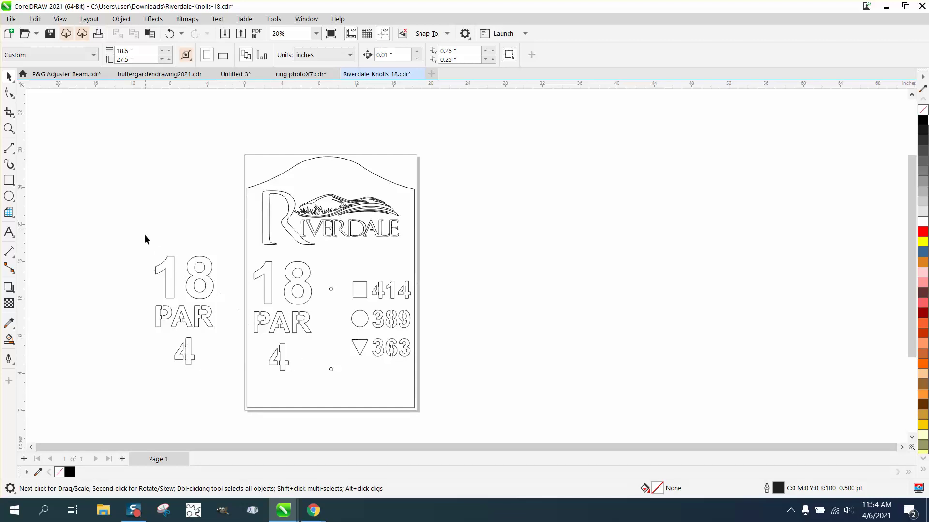
{"action": "left_click_drag", "start_coordinate": [215, 390], "coordinate": [216, 390]}
{"action": "key", "text": "Delete"}
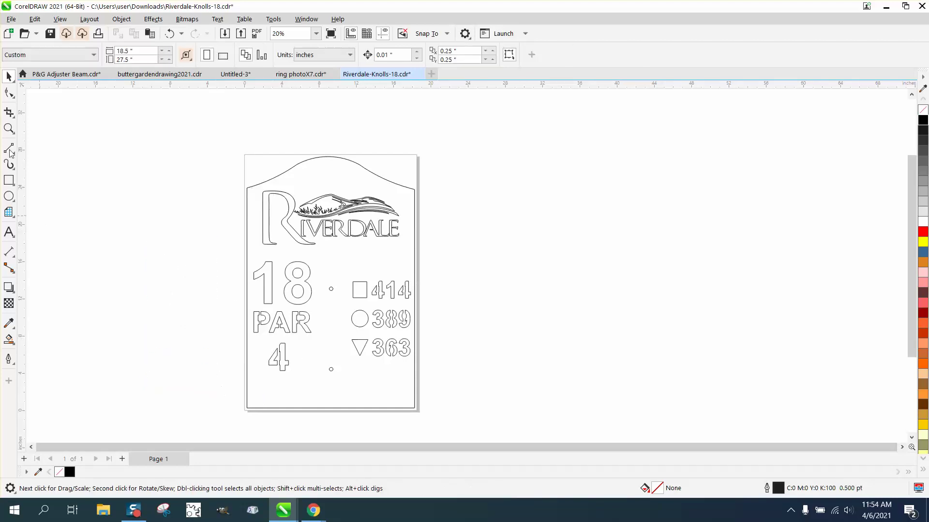
Zoom in on the sign, inspect the top arch pieces and left edge nodes, then select everything
{"action": "left_click", "coordinate": [9, 128]}
{"action": "left_click_drag", "start_coordinate": [177, 133], "coordinate": [529, 402]}
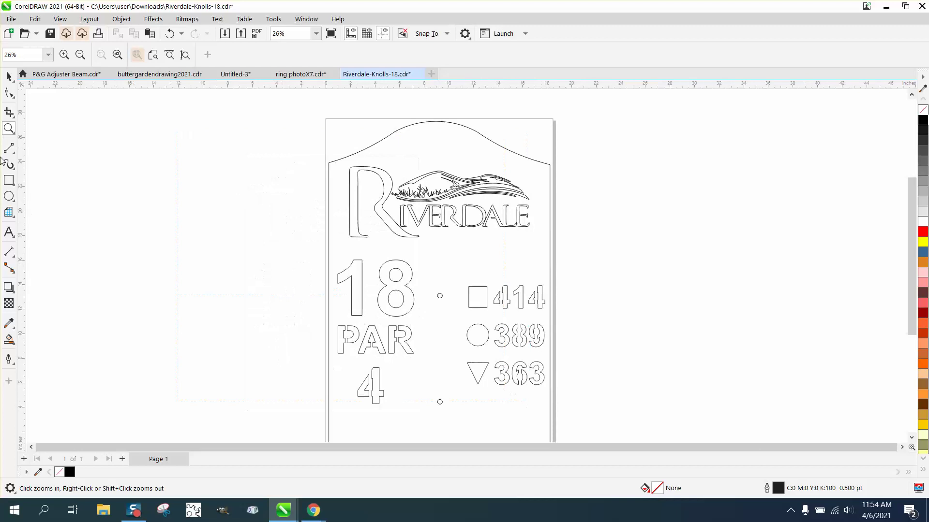
{"action": "left_click", "coordinate": [9, 77]}
{"action": "left_click", "coordinate": [352, 156]}
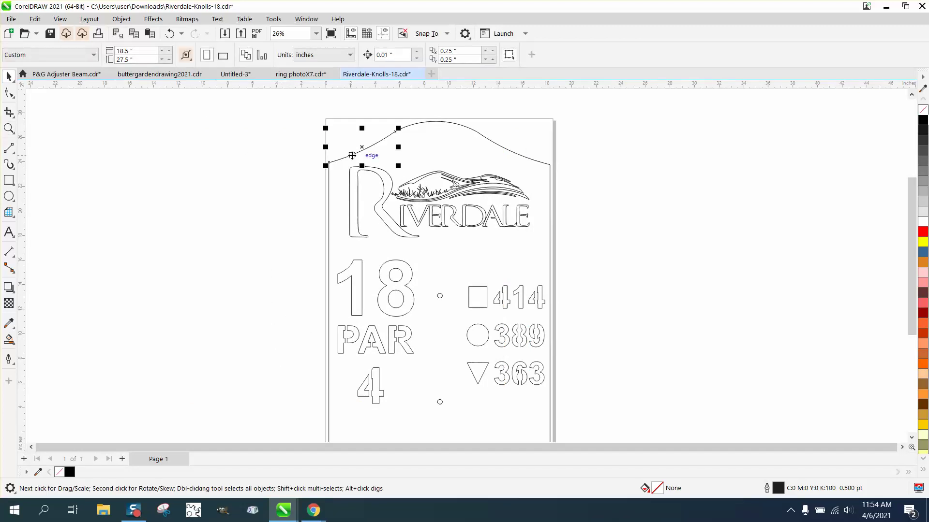
{"action": "left_click", "coordinate": [331, 179]}
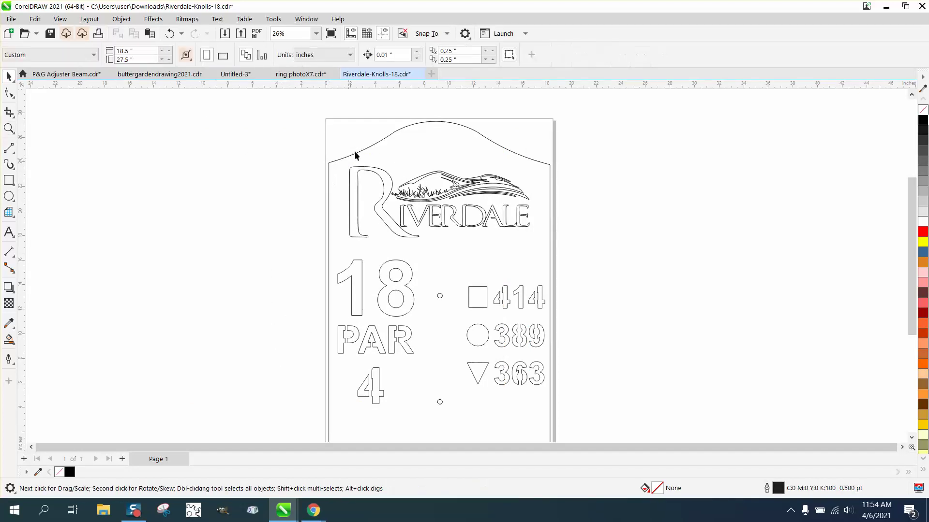
{"action": "left_click", "coordinate": [413, 124]}
{"action": "left_click", "coordinate": [498, 145]}
{"action": "left_click", "coordinate": [328, 204]}
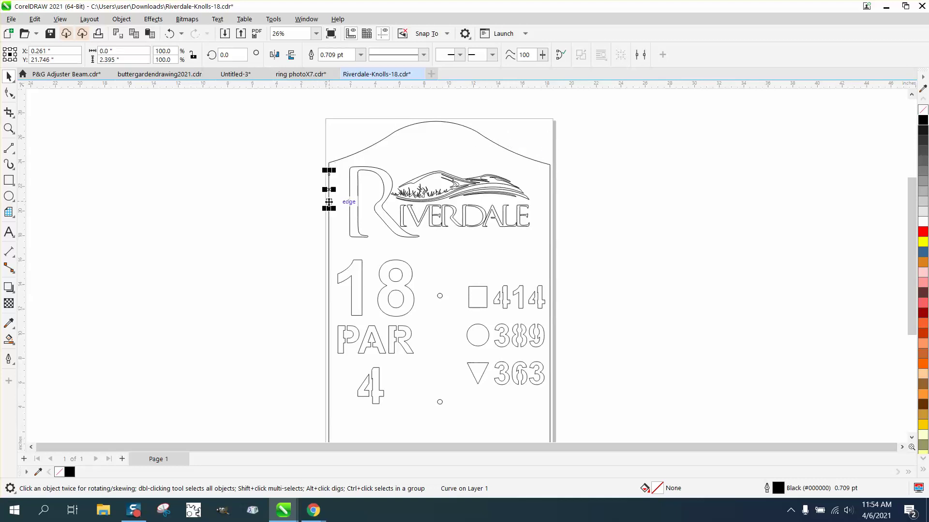
{"action": "left_click", "coordinate": [9, 93]}
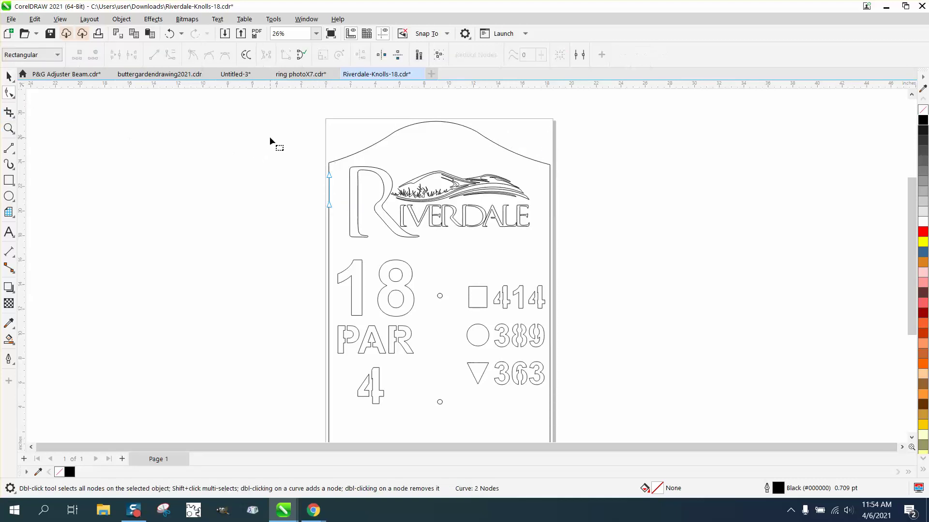
{"action": "left_click", "coordinate": [8, 76]}
{"action": "scroll", "coordinate": [283, 162], "scroll_direction": "down", "scroll_amount": 1}
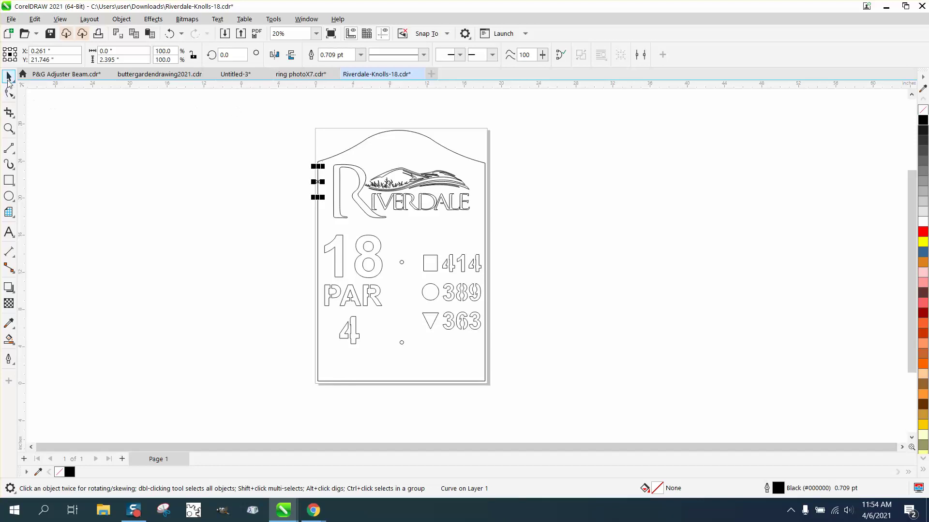
{"action": "left_click_drag", "start_coordinate": [268, 117], "coordinate": [610, 426]}
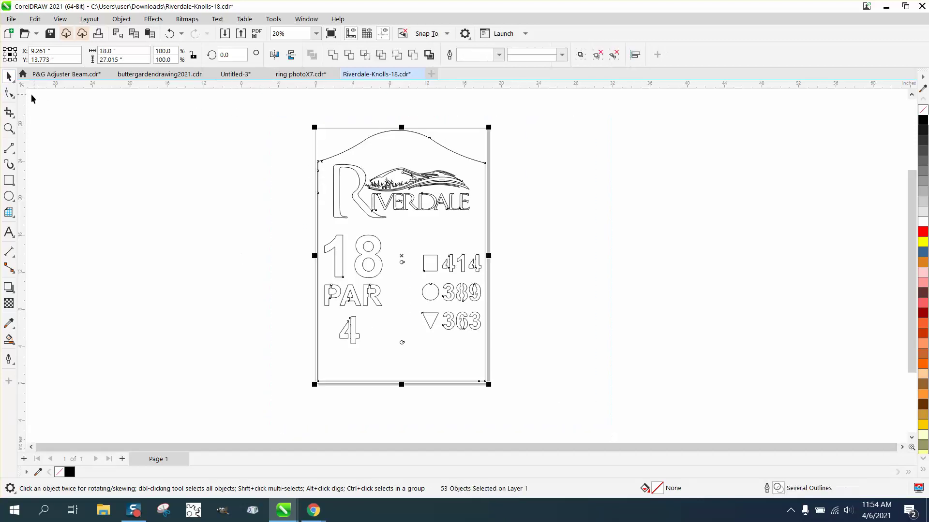
Zoom into the upper-left corner and delete the small stray black bar's nodes
{"action": "left_click", "coordinate": [9, 128]}
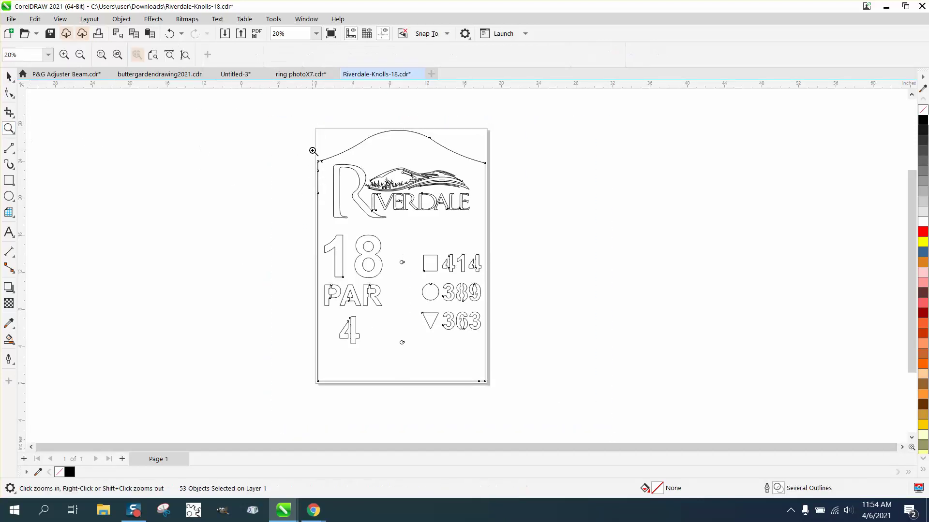
{"action": "left_click_drag", "start_coordinate": [318, 157], "coordinate": [387, 201]}
{"action": "left_click_drag", "start_coordinate": [254, 148], "coordinate": [291, 161]}
{"action": "left_click", "coordinate": [9, 92]}
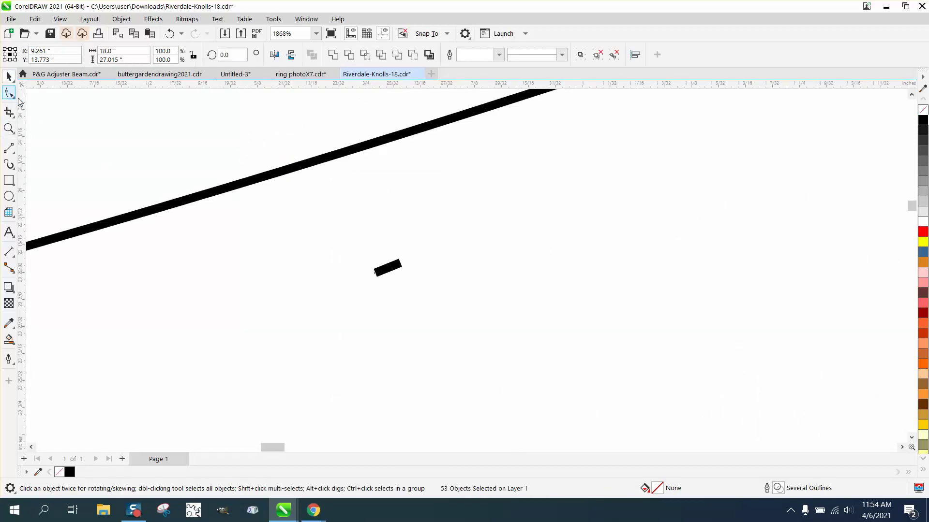
{"action": "left_click", "coordinate": [391, 271]}
{"action": "left_click_drag", "start_coordinate": [346, 246], "coordinate": [427, 287]}
{"action": "key", "text": "Delete"}
{"action": "scroll", "coordinate": [446, 304], "scroll_direction": "down", "scroll_amount": 3}
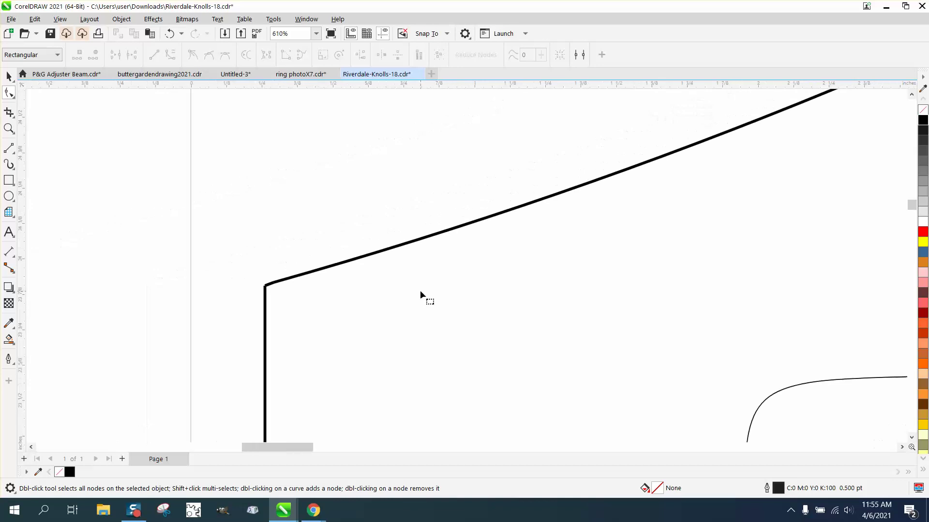
Magnify the corner join further to check the short roof segment, then clear the selection
{"action": "left_click", "coordinate": [8, 128]}
{"action": "left_click_drag", "start_coordinate": [234, 270], "coordinate": [296, 296]}
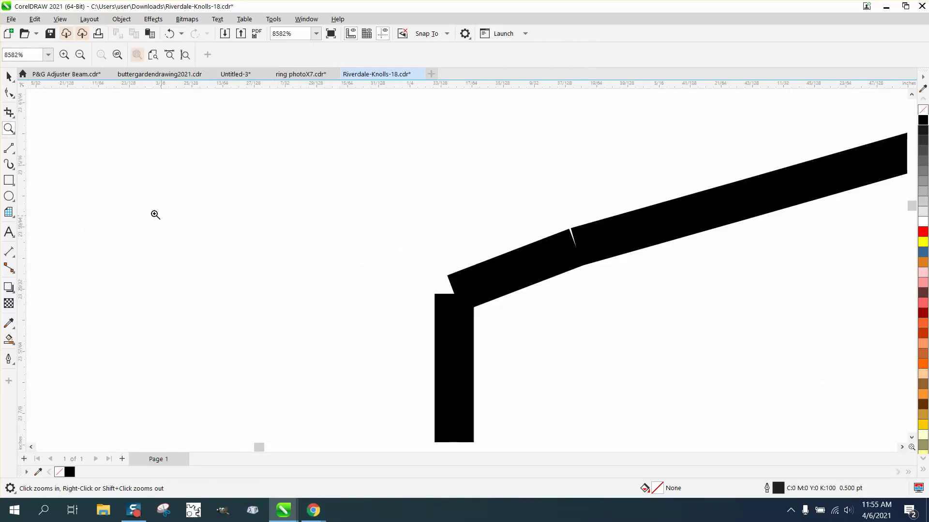
{"action": "left_click", "coordinate": [9, 93]}
{"action": "left_click", "coordinate": [559, 256]}
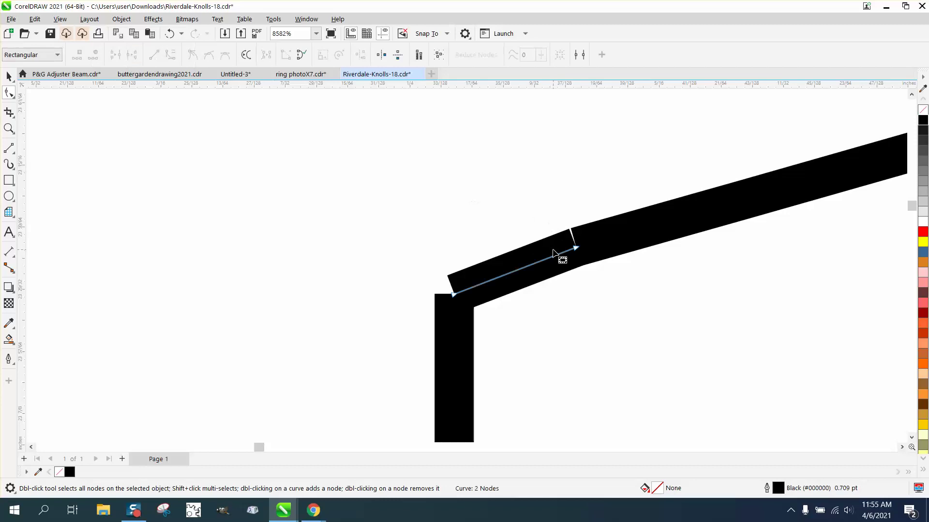
{"action": "scroll", "coordinate": [485, 266], "scroll_direction": "down", "scroll_amount": 8}
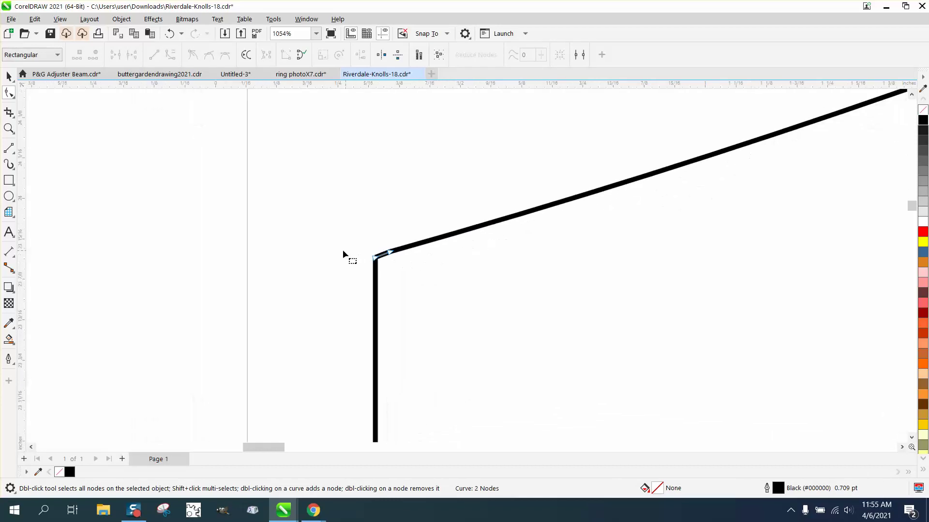
{"action": "scroll", "coordinate": [332, 248], "scroll_direction": "down", "scroll_amount": 6}
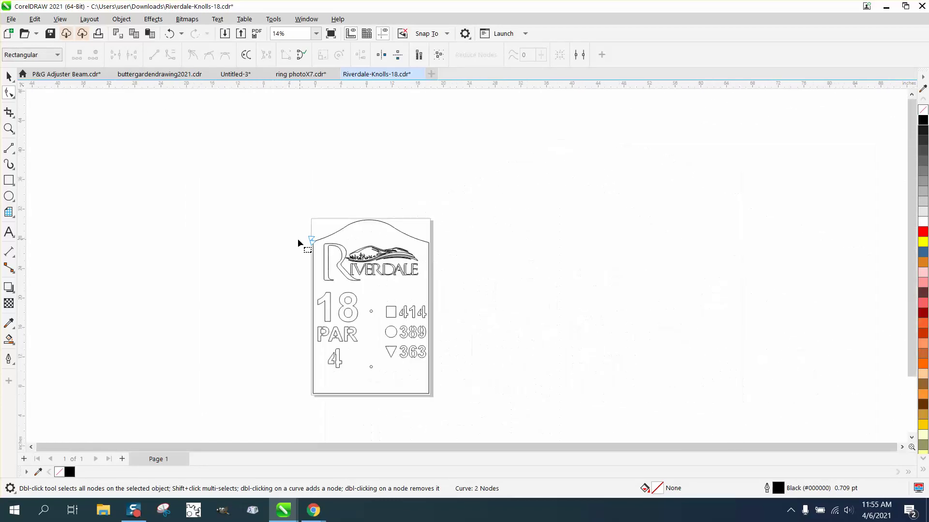
{"action": "left_click", "coordinate": [12, 80]}
{"action": "left_click", "coordinate": [261, 235]}
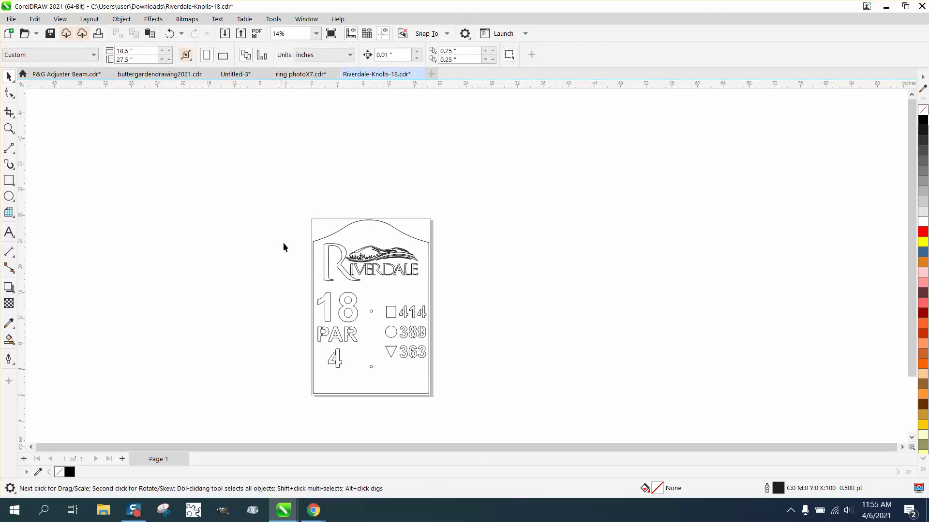
Keep inches as units and set nudge distance 20 with duplicate offsets 0 and 0
{"action": "left_click_drag", "start_coordinate": [442, 405], "coordinate": [441, 405]}
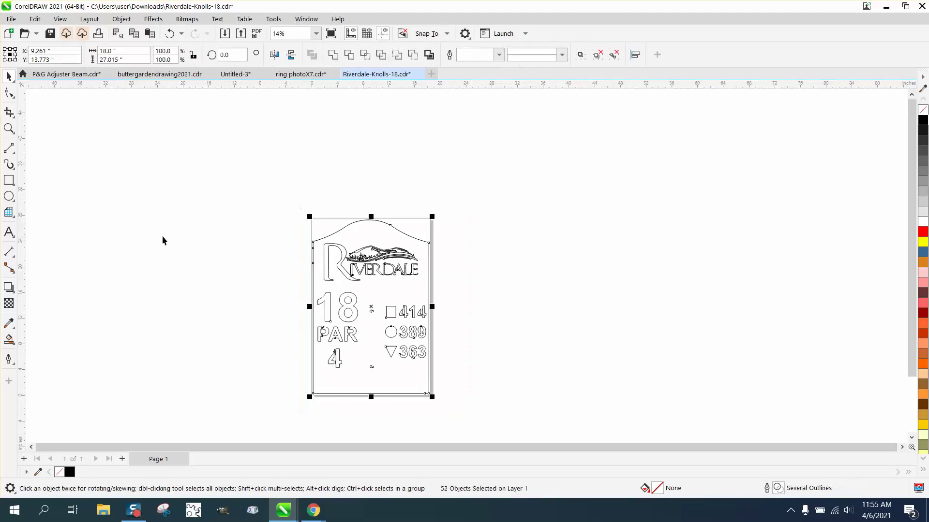
{"action": "left_click", "coordinate": [278, 124]}
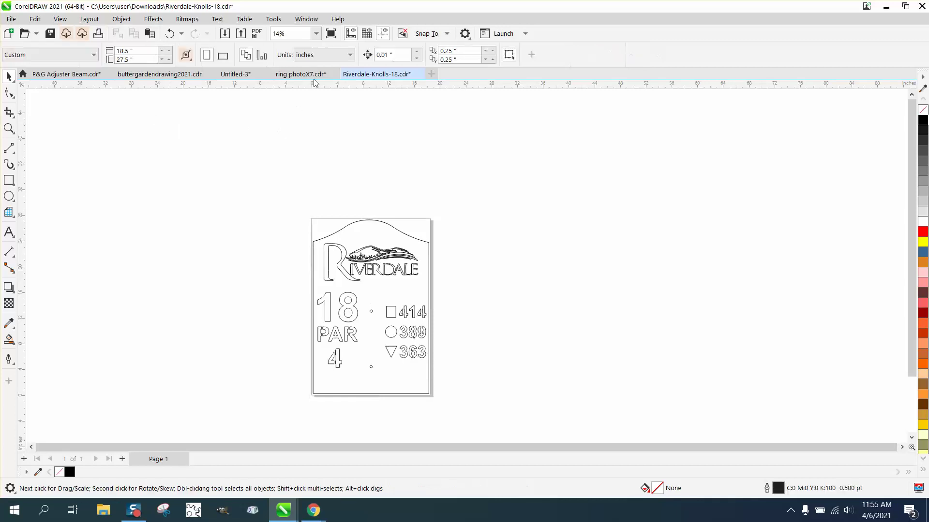
{"action": "left_click", "coordinate": [350, 56]}
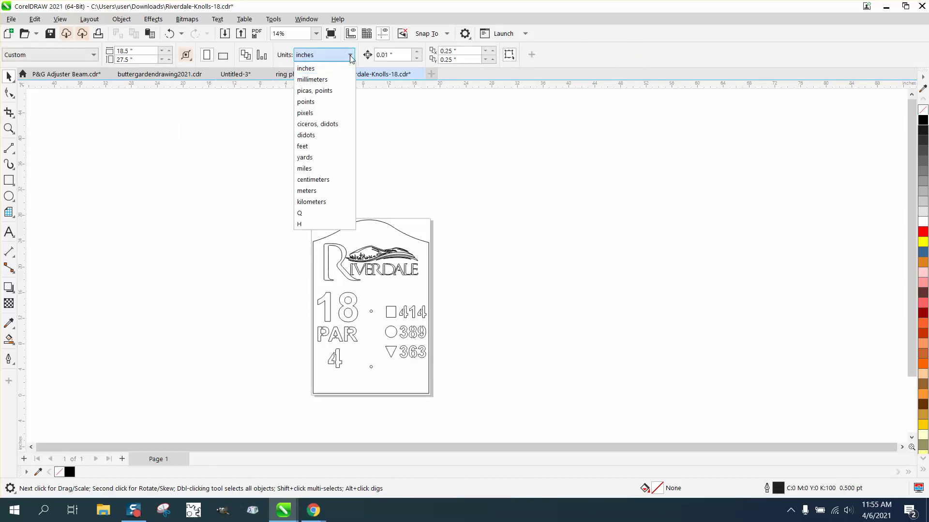
{"action": "left_click", "coordinate": [376, 108]}
{"action": "left_click", "coordinate": [384, 55]}
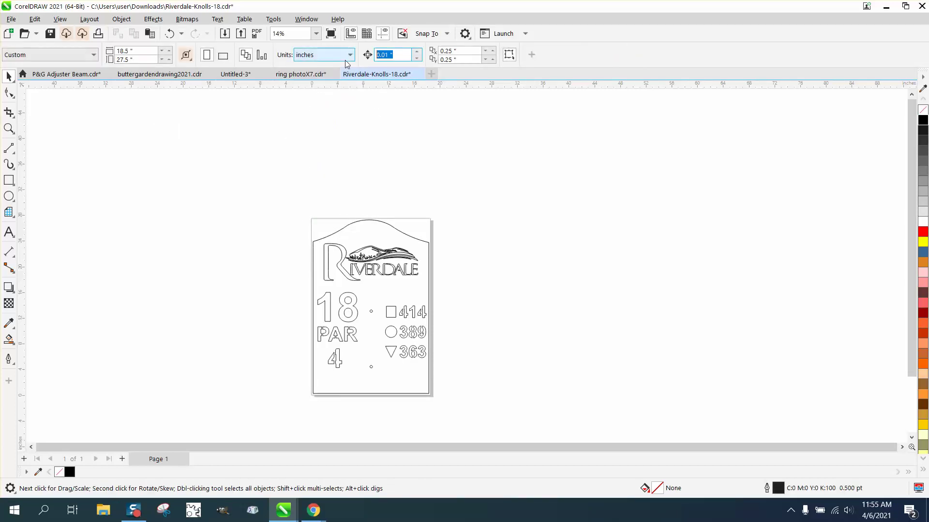
{"action": "type", "text": "20"}
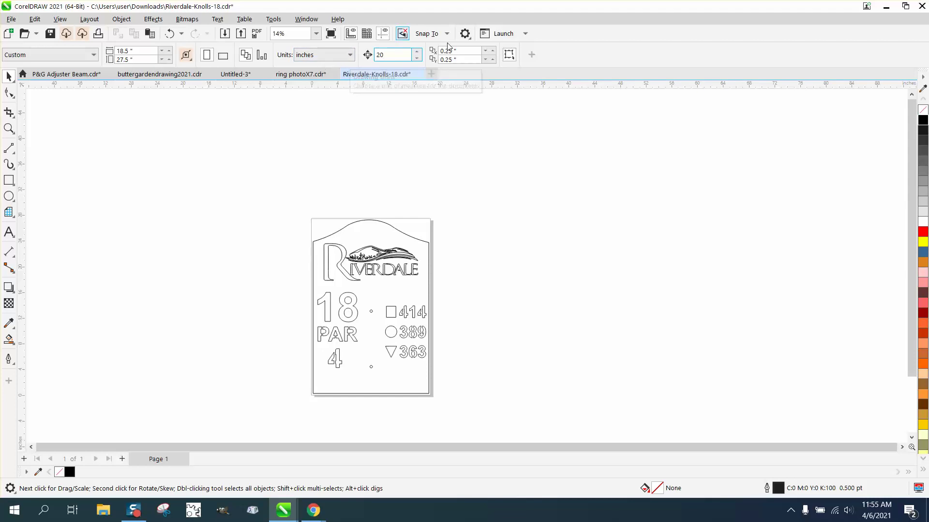
{"action": "key", "text": "Tab"}
{"action": "type", "text": "0"}
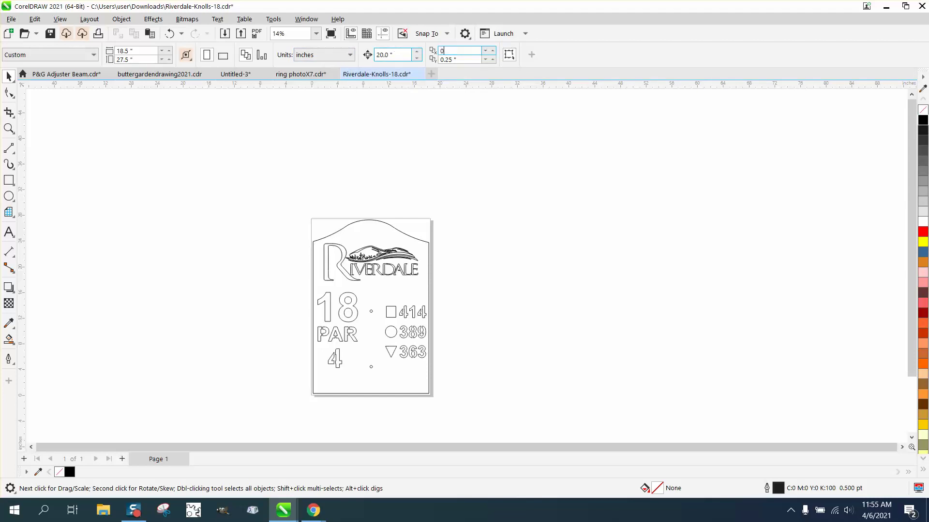
{"action": "key", "text": "Tab"}
{"action": "type", "text": "0"}
{"action": "key", "text": "Return"}
Nudge the logo, 18, PAR 4 and yardages 20 inches right, off the sign
{"action": "left_click_drag", "start_coordinate": [319, 254], "coordinate": [428, 379]}
{"action": "key", "text": "Right"}
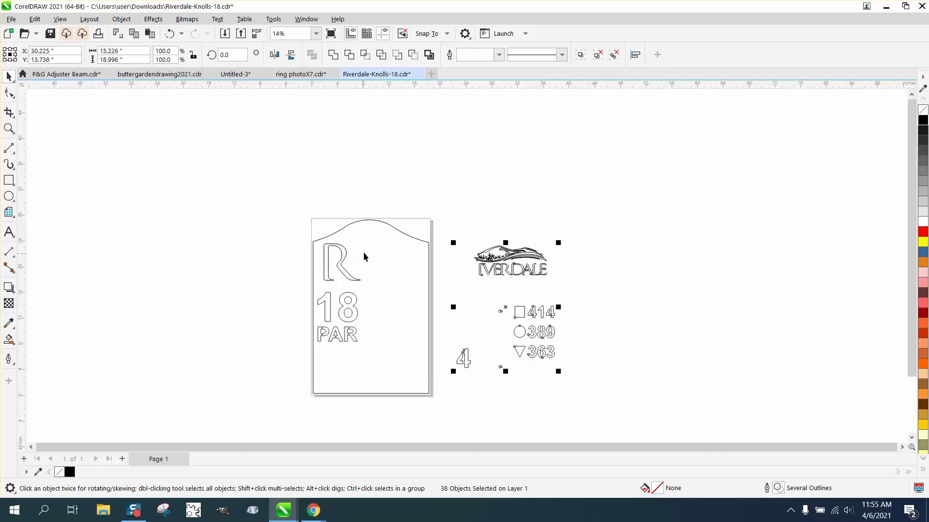
{"action": "left_click_drag", "start_coordinate": [372, 241], "coordinate": [316, 365]}
{"action": "key", "text": "Right"}
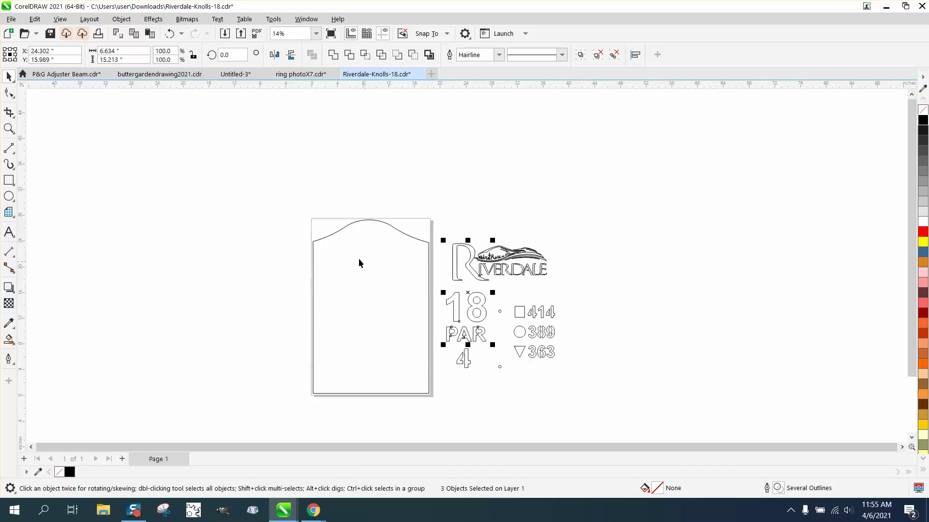
Smart Fill the sign's interior, nudge the new shape left, and give it no fill with a red outline
{"action": "left_click", "coordinate": [9, 339]}
{"action": "left_click", "coordinate": [340, 315]}
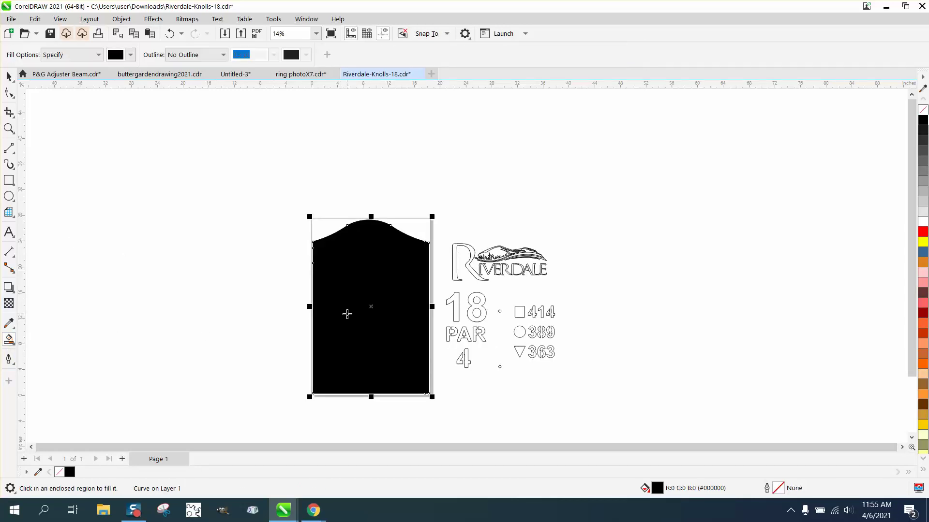
{"action": "key", "text": "Left"}
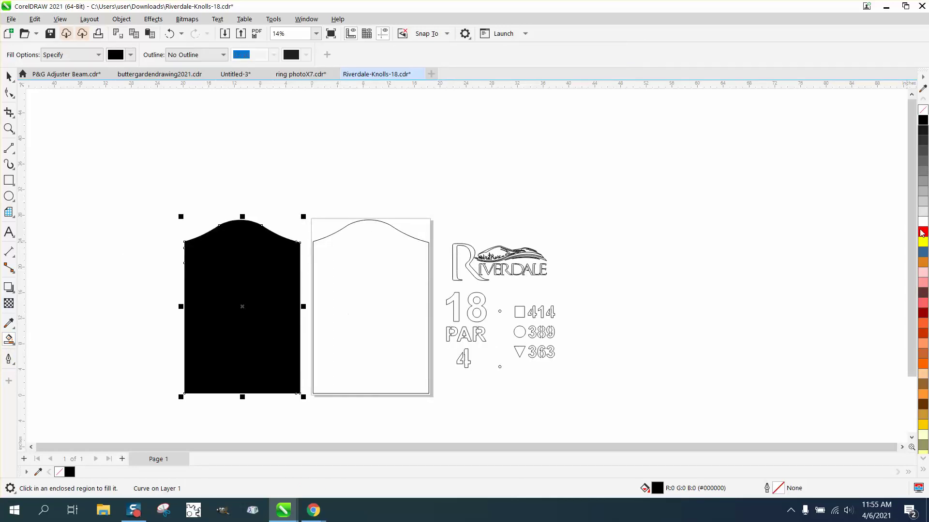
{"action": "left_click", "coordinate": [922, 110]}
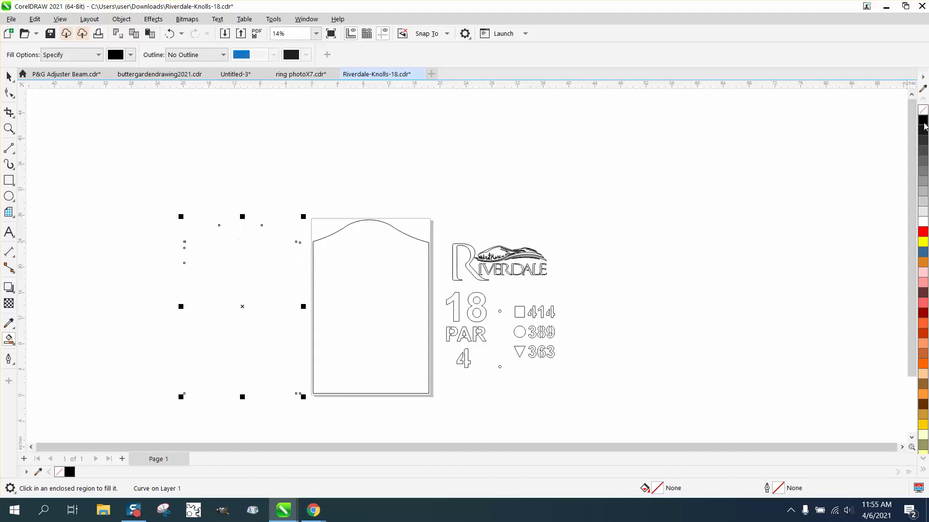
{"action": "right_click", "coordinate": [923, 235]}
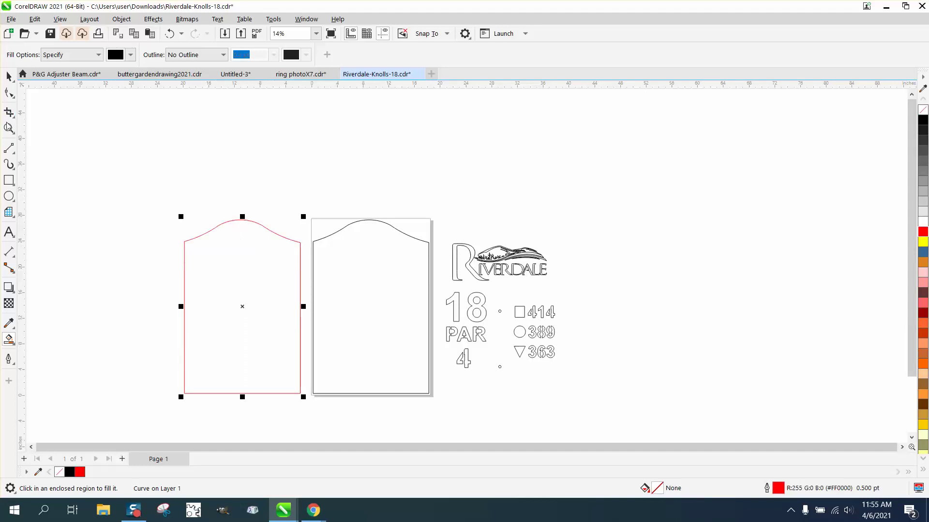
{"action": "left_click", "coordinate": [9, 77]}
{"action": "left_click", "coordinate": [226, 243]}
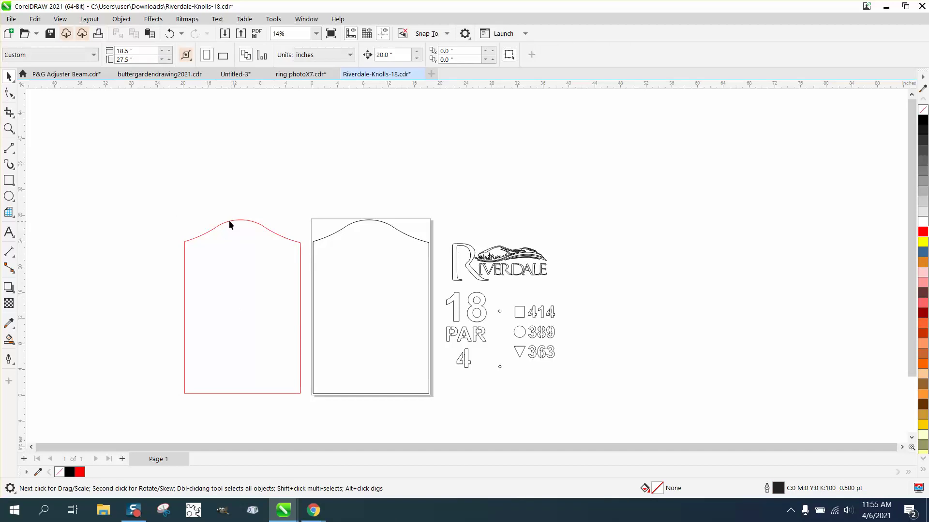
{"action": "left_click", "coordinate": [231, 220]}
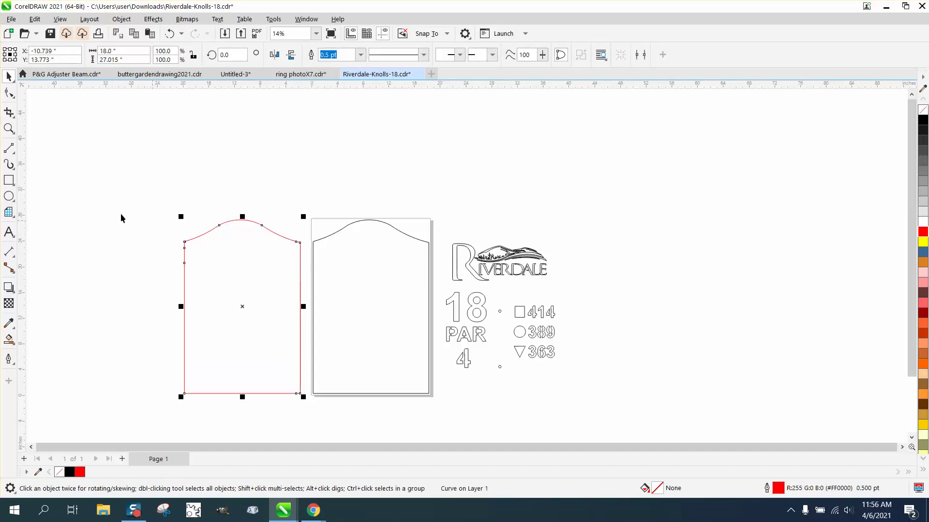
Zoom into the outline's upper left and delete two redundant nodes on the left edge
{"action": "left_click", "coordinate": [8, 128]}
{"action": "left_click_drag", "start_coordinate": [174, 219], "coordinate": [282, 325]}
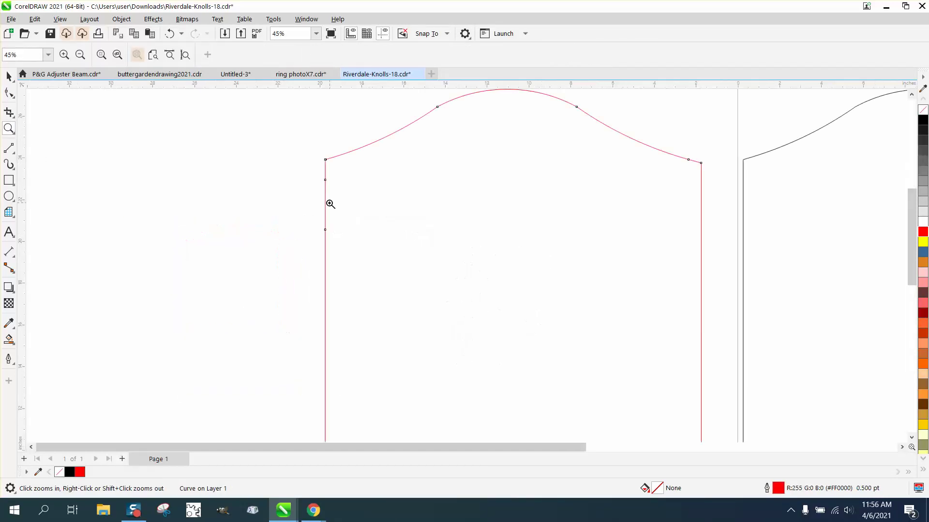
{"action": "left_click_drag", "start_coordinate": [324, 163], "coordinate": [400, 255]}
{"action": "right_click", "coordinate": [184, 227]}
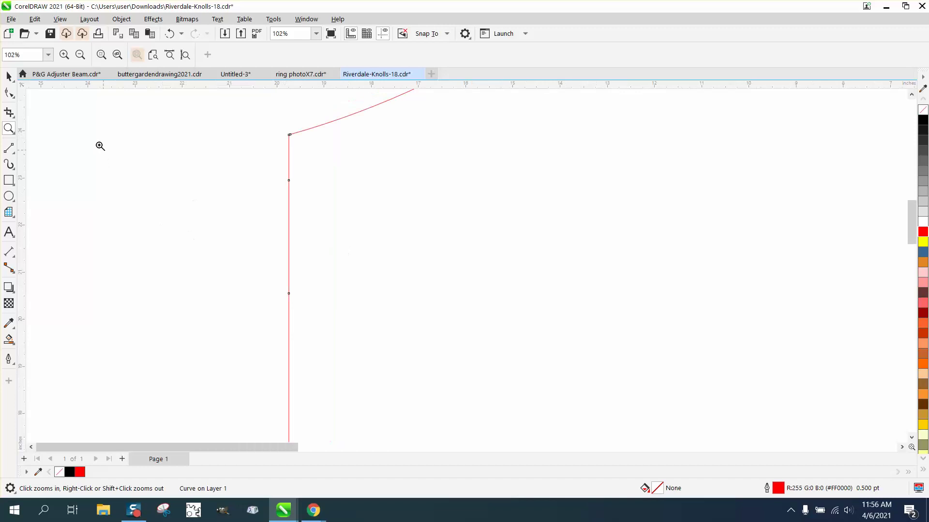
{"action": "left_click", "coordinate": [9, 93]}
{"action": "scroll", "coordinate": [256, 221], "scroll_direction": "down", "scroll_amount": 1}
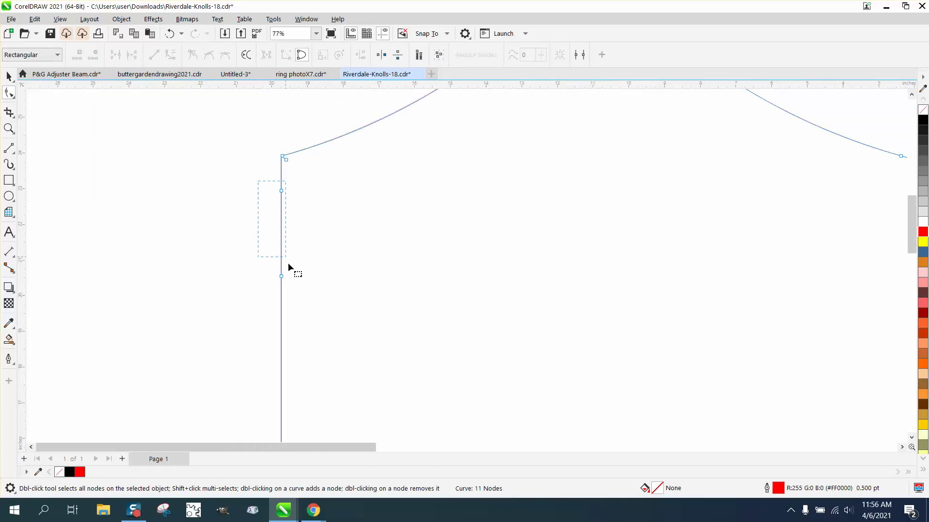
{"action": "left_click_drag", "start_coordinate": [288, 263], "coordinate": [323, 305]}
{"action": "key", "text": "Delete"}
Delete the small upper-left corner node and the extra node near the right corner
{"action": "left_click", "coordinate": [286, 160]}
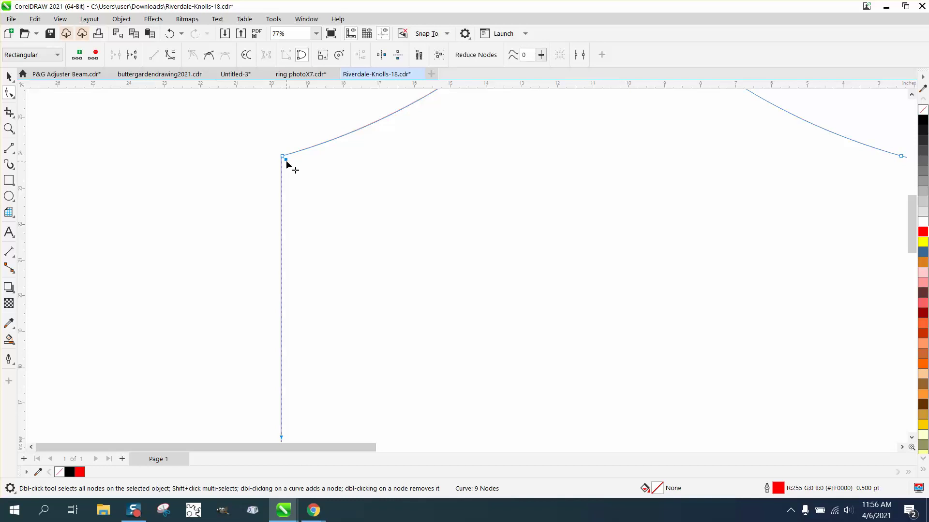
{"action": "key", "text": "Delete"}
{"action": "scroll", "coordinate": [286, 200], "scroll_direction": "down", "scroll_amount": 1}
{"action": "scroll", "coordinate": [287, 203], "scroll_direction": "down", "scroll_amount": 2}
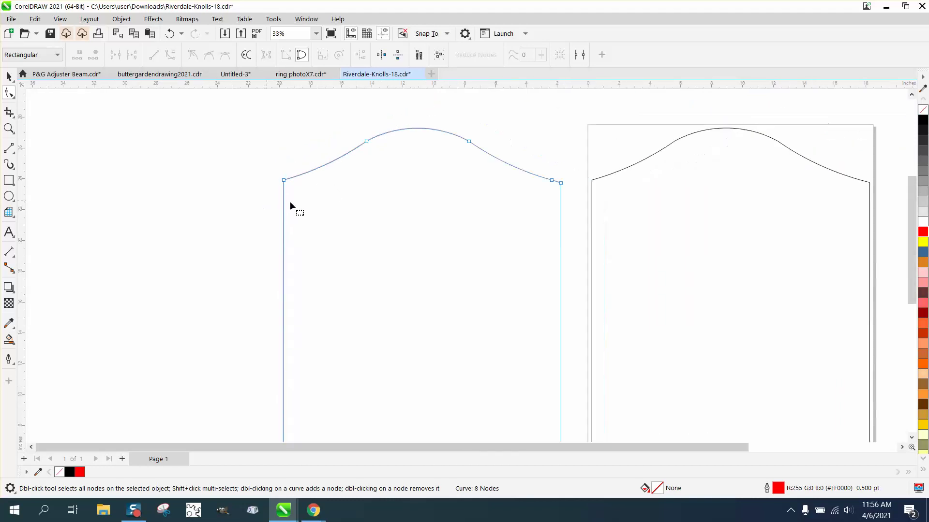
{"action": "left_click", "coordinate": [551, 180]}
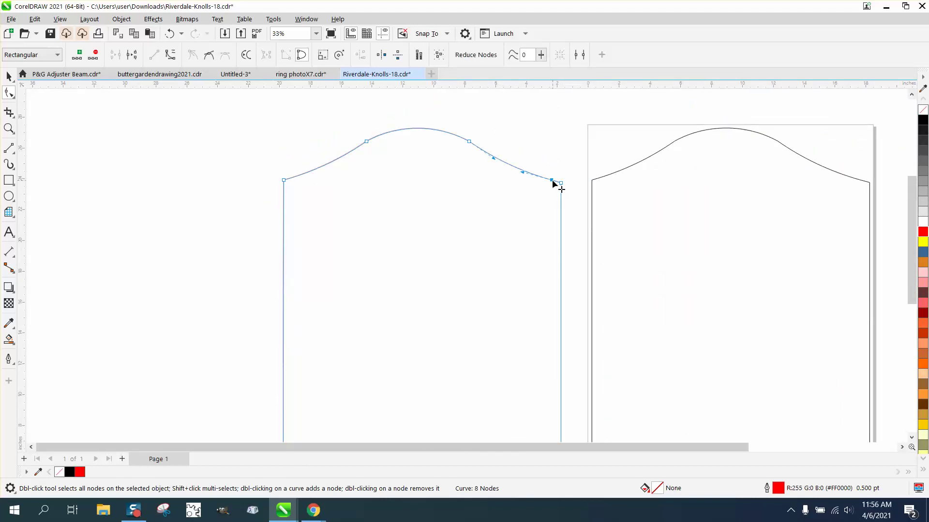
{"action": "key", "text": "Delete"}
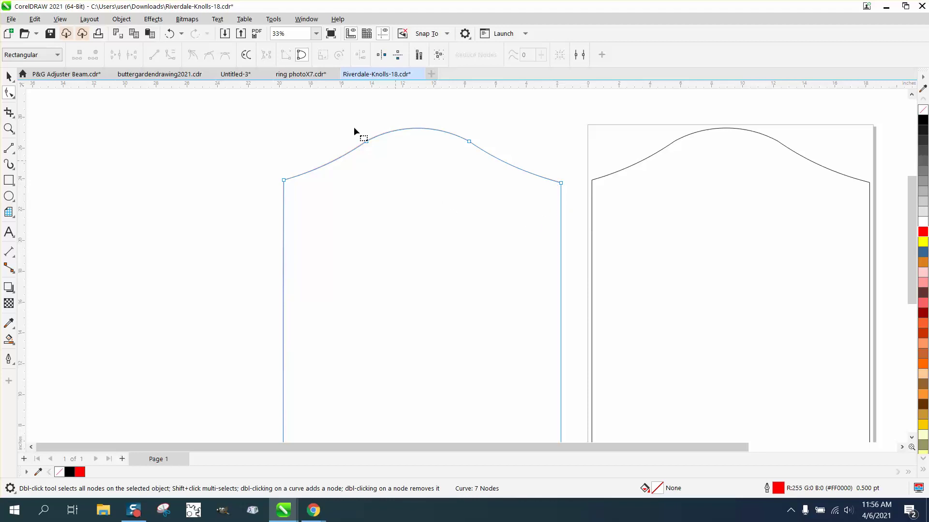
Undo and redo the node deletions to compare the outline before and after
{"action": "left_click", "coordinate": [182, 33]}
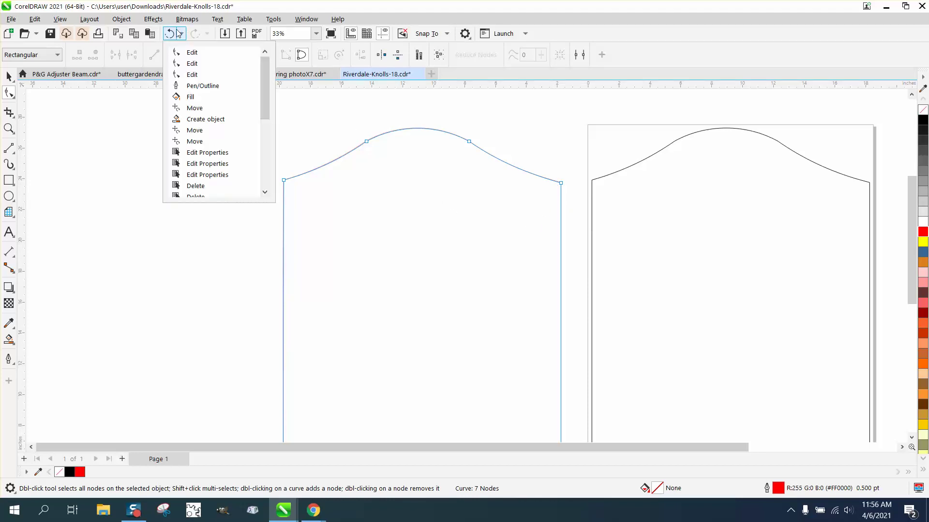
{"action": "left_click", "coordinate": [171, 34]}
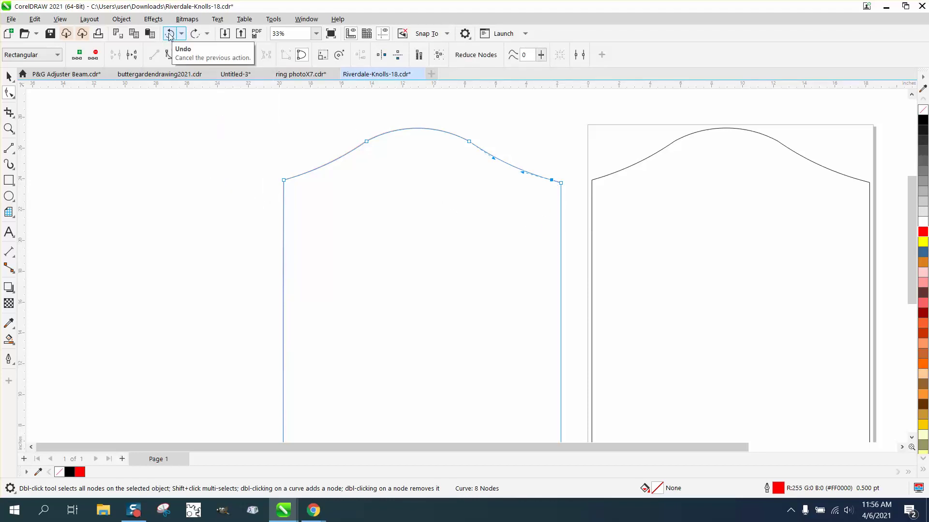
{"action": "left_click", "coordinate": [169, 34]}
{"action": "left_click", "coordinate": [194, 35]}
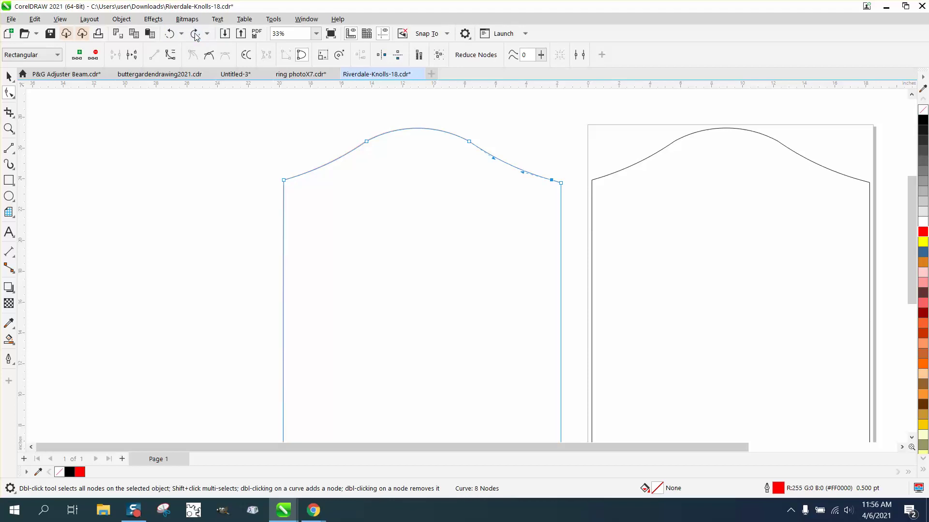
{"action": "left_click", "coordinate": [193, 35]}
{"action": "scroll", "coordinate": [325, 207], "scroll_direction": "down", "scroll_amount": 3}
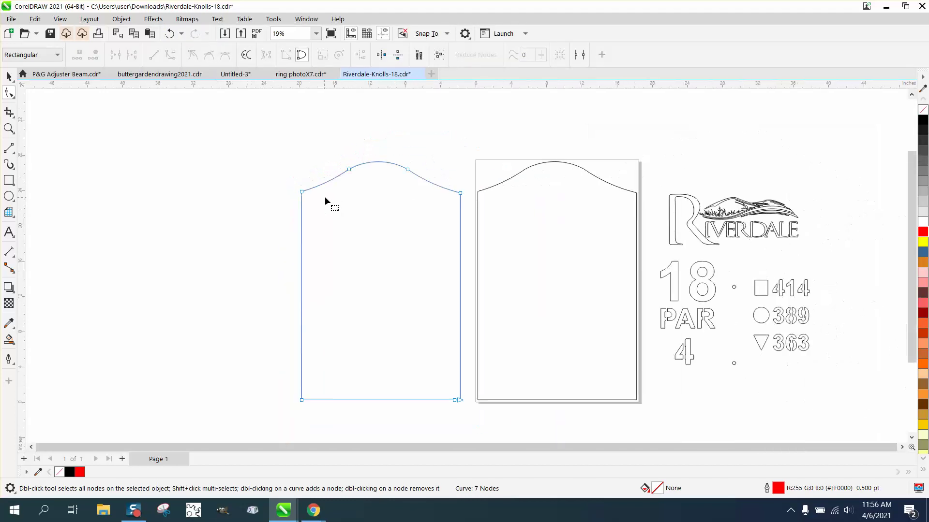
Zoom into the bottom-right corner and delete the redundant node on the bottom edge
{"action": "left_click", "coordinate": [9, 129]}
{"action": "left_click_drag", "start_coordinate": [417, 382], "coordinate": [520, 431]}
{"action": "left_click", "coordinate": [9, 93]}
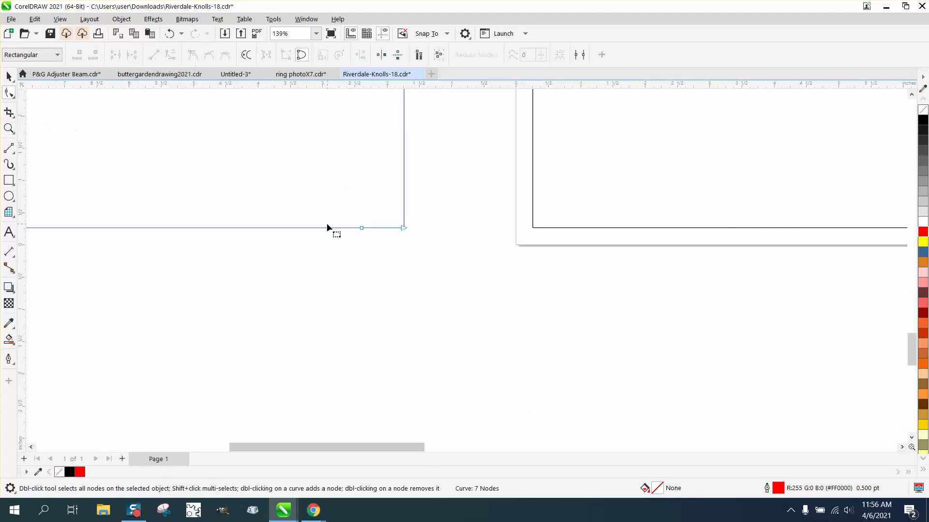
{"action": "left_click_drag", "start_coordinate": [378, 253], "coordinate": [379, 254]}
{"action": "key", "text": "Delete"}
{"action": "scroll", "coordinate": [379, 254], "scroll_direction": "down", "scroll_amount": 2}
{"action": "scroll", "coordinate": [376, 275], "scroll_direction": "down", "scroll_amount": 4}
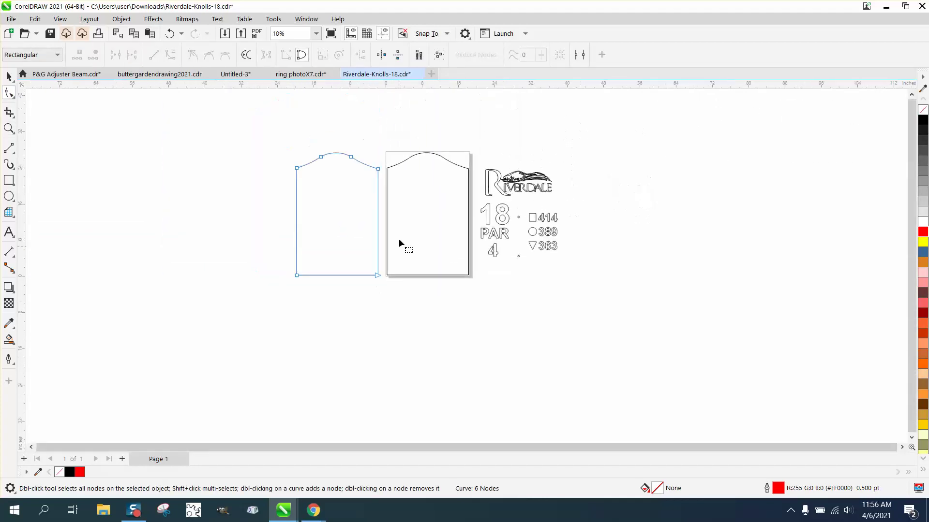
{"action": "left_click", "coordinate": [9, 76]}
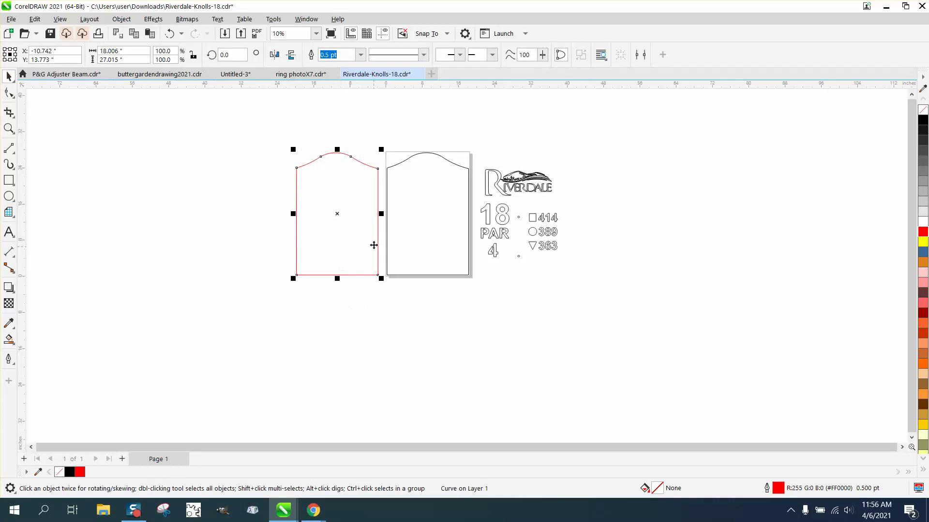
{"action": "left_click", "coordinate": [405, 163]}
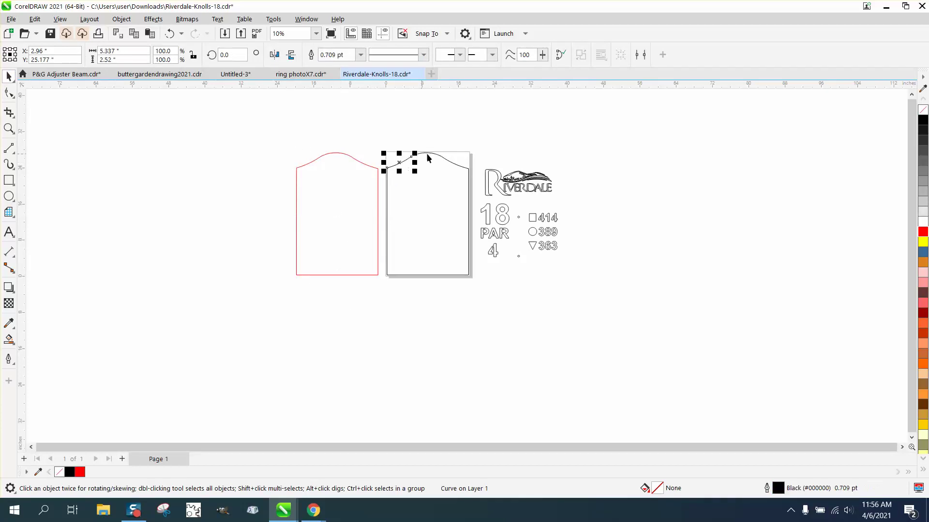
{"action": "left_click", "coordinate": [427, 153]}
{"action": "left_click_drag", "start_coordinate": [274, 139], "coordinate": [382, 295]}
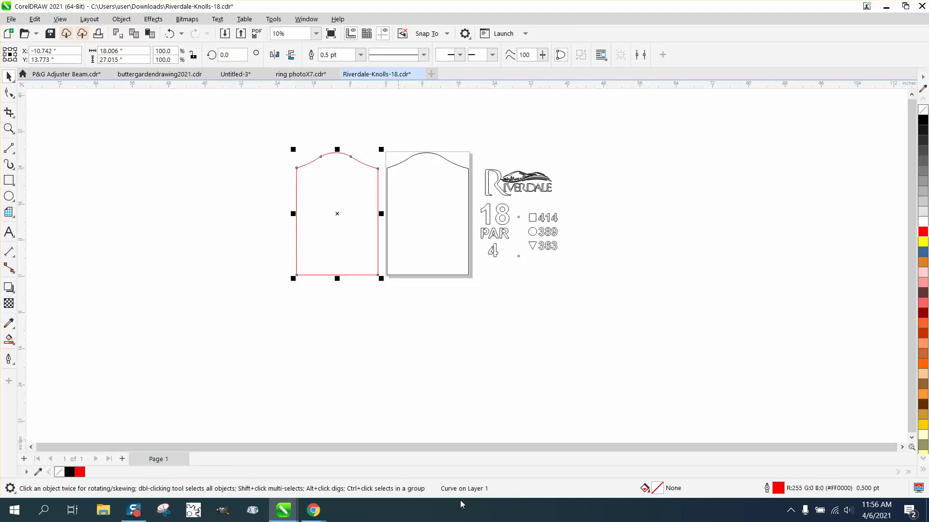
{"action": "left_click_drag", "start_coordinate": [382, 149], "coordinate": [474, 294]}
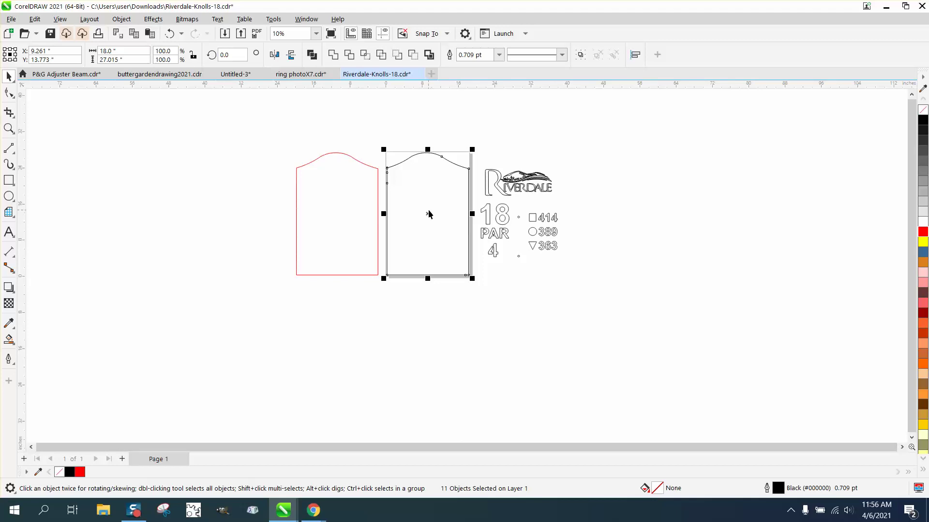
{"action": "left_click_drag", "start_coordinate": [429, 209], "coordinate": [156, 207]}
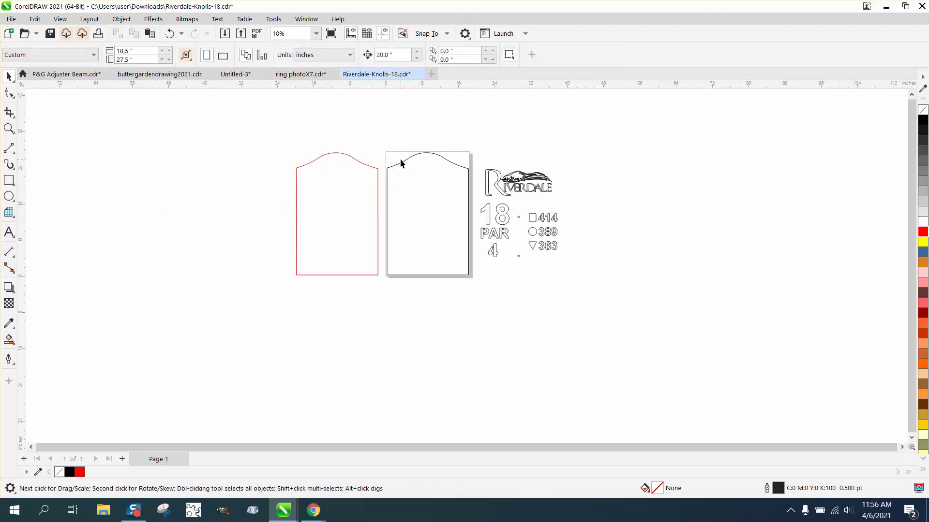
Undo back past the red outline copy, returning the logo and text to the sign
{"action": "left_click", "coordinate": [169, 34]}
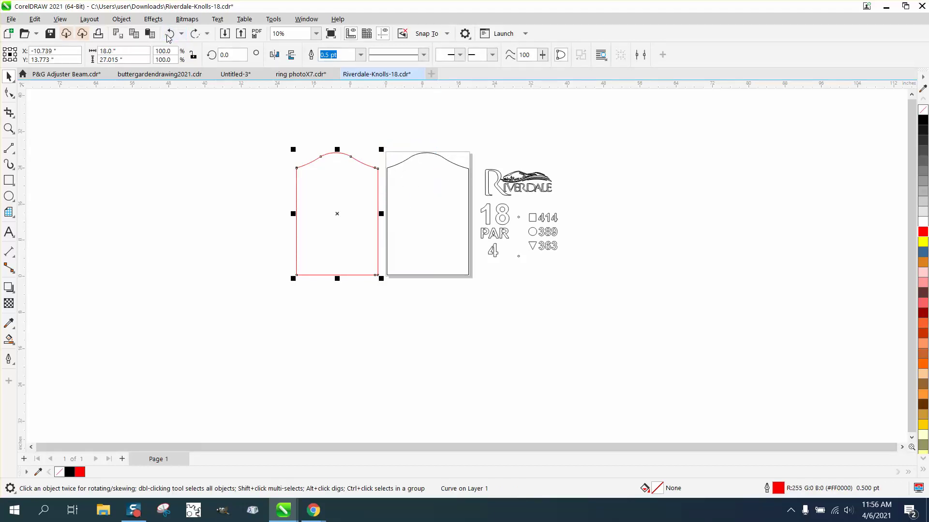
{"action": "left_click", "coordinate": [168, 34]}
{"action": "left_click", "coordinate": [169, 34]}
{"action": "left_click", "coordinate": [169, 34]}
{"action": "left_click", "coordinate": [169, 34]}
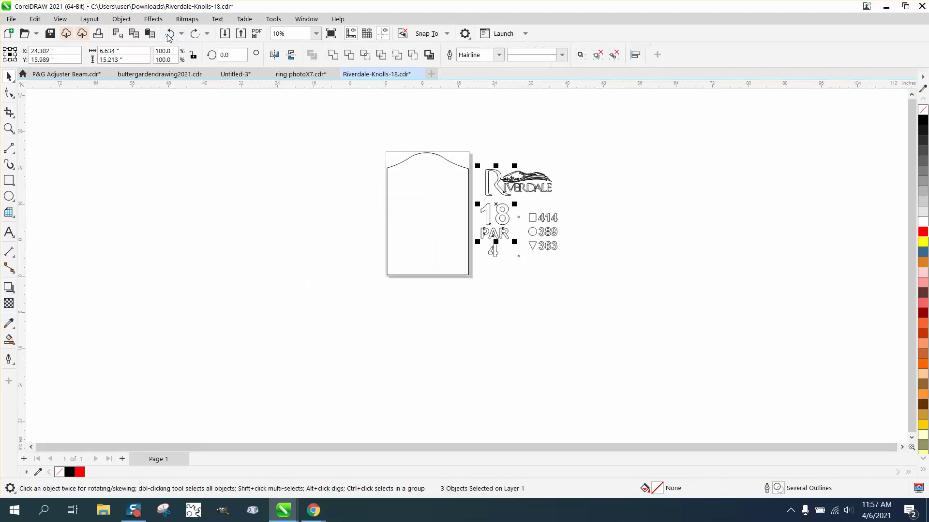
{"action": "left_click", "coordinate": [169, 35]}
{"action": "left_click", "coordinate": [169, 35]}
{"action": "left_click", "coordinate": [168, 35]}
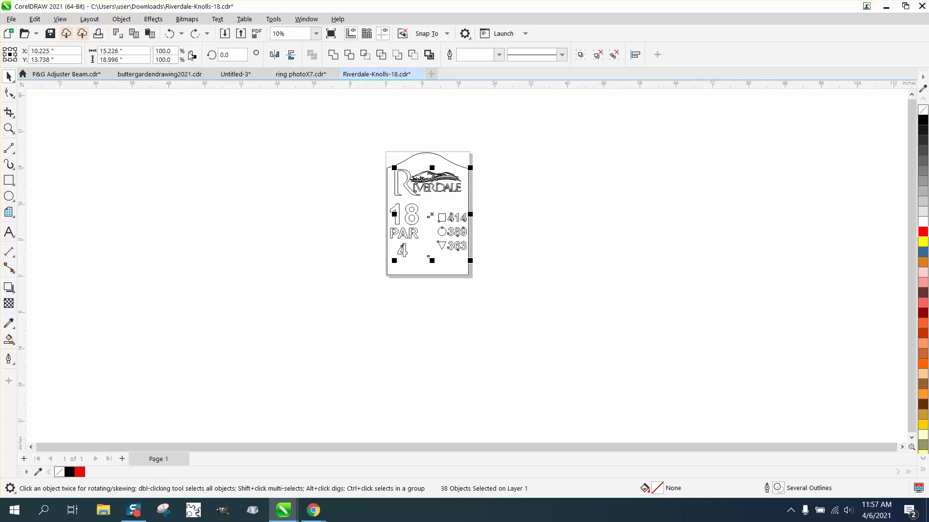
Zoom in on the assembled sign and return to the Pick tool
{"action": "left_click", "coordinate": [9, 126]}
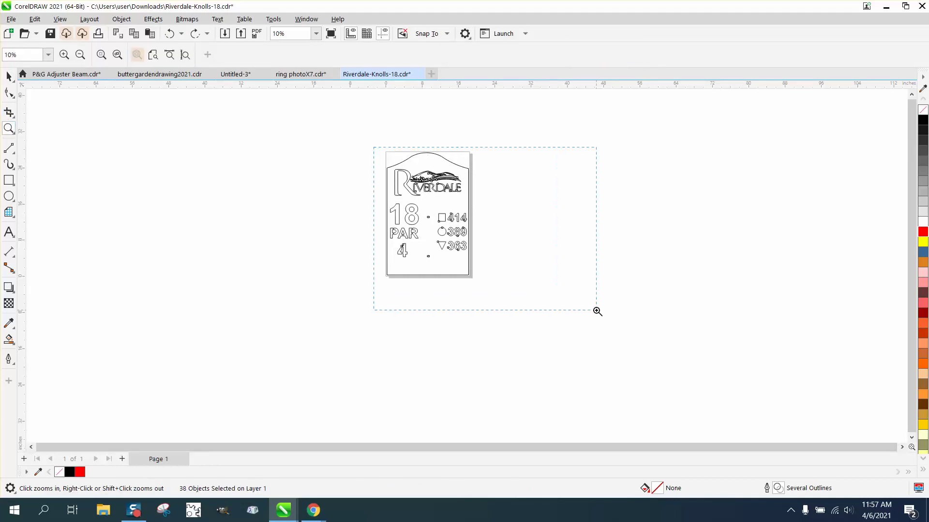
{"action": "left_click_drag", "start_coordinate": [376, 145], "coordinate": [597, 317]}
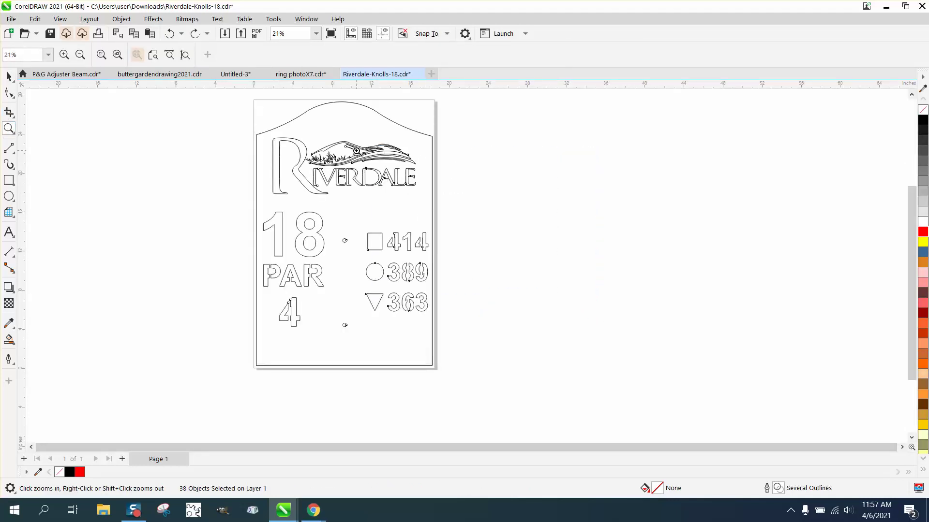
{"action": "left_click", "coordinate": [9, 76]}
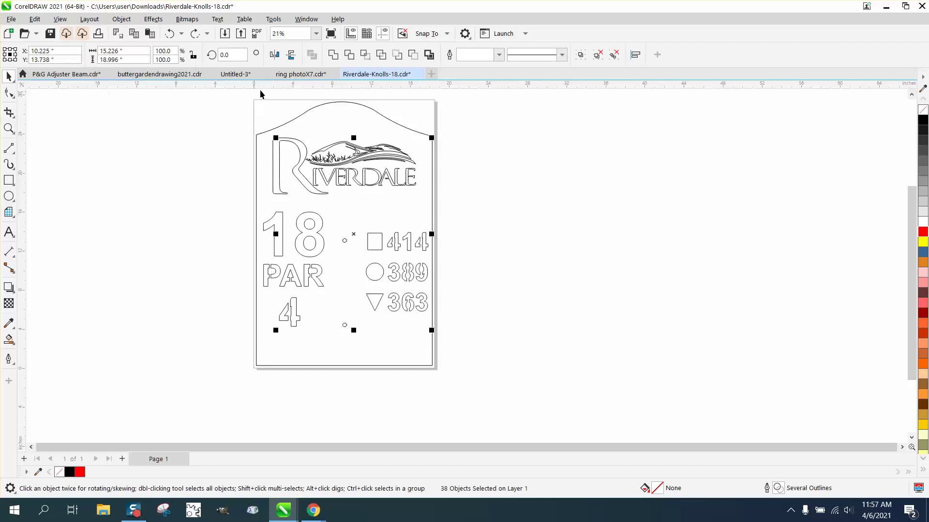
Open the Objects docker from Window > Dockers and add Layer 2 above Layer 1
{"action": "left_click", "coordinate": [494, 170]}
{"action": "left_click", "coordinate": [306, 19]}
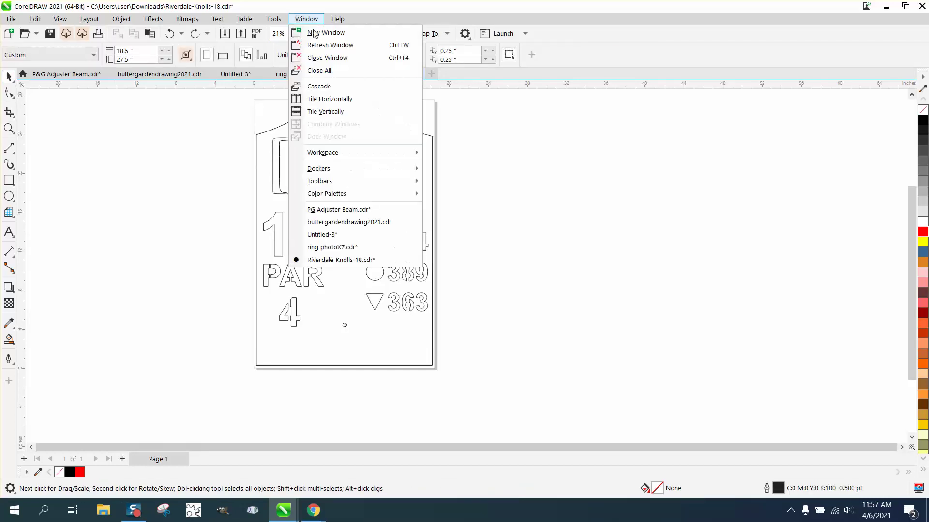
{"action": "mouse_move", "coordinate": [341, 170]}
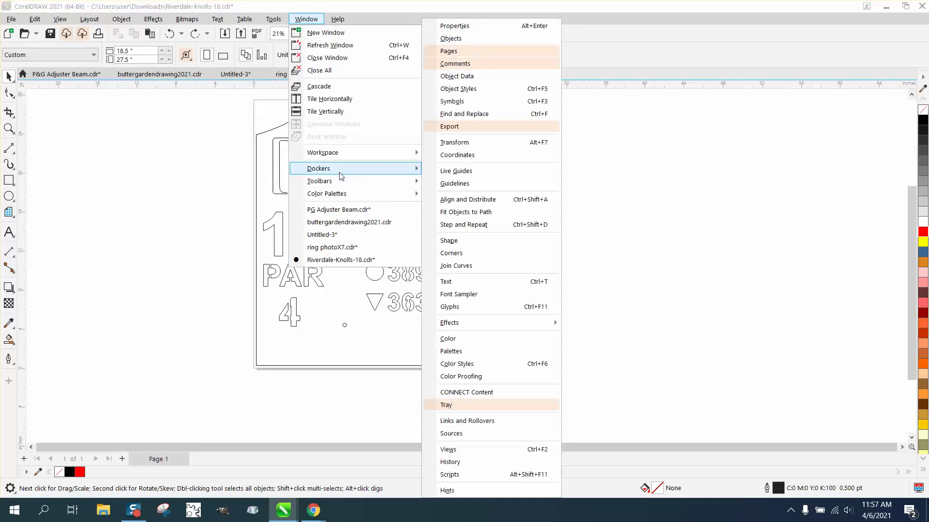
{"action": "left_click", "coordinate": [451, 38]}
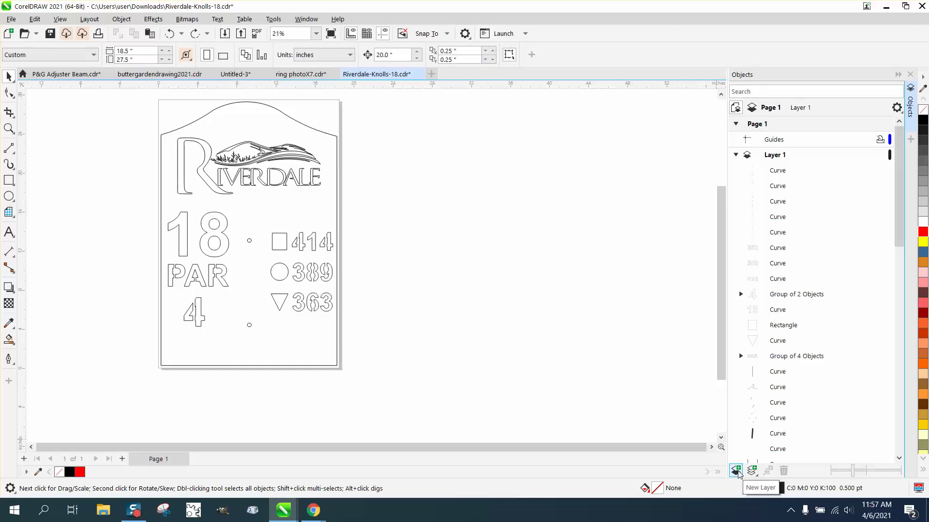
{"action": "left_click", "coordinate": [736, 471]}
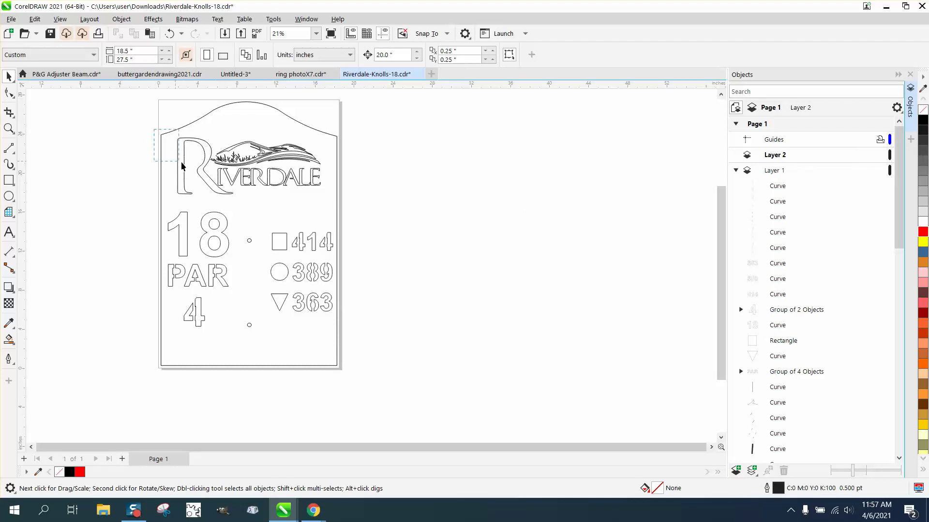
{"action": "left_click_drag", "start_coordinate": [311, 197], "coordinate": [328, 200]}
{"action": "left_click", "coordinate": [144, 130]}
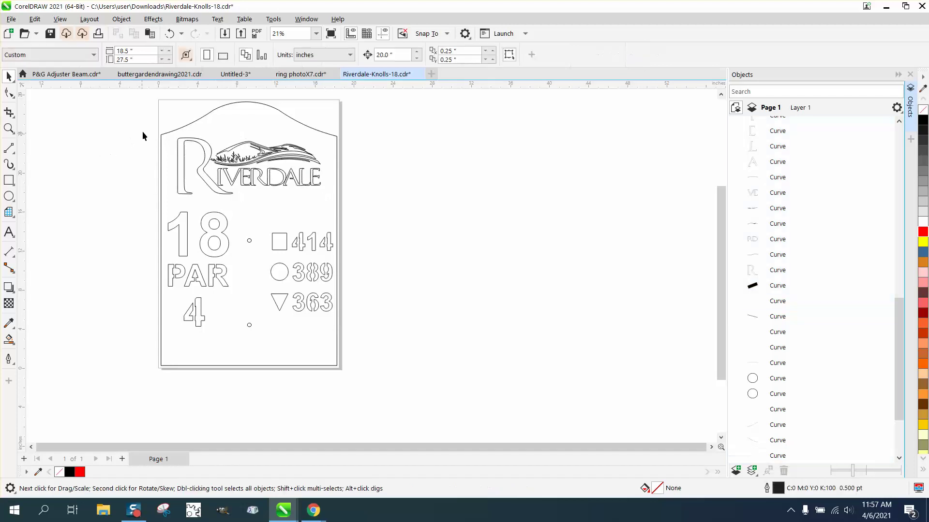
{"action": "left_click", "coordinate": [161, 142]}
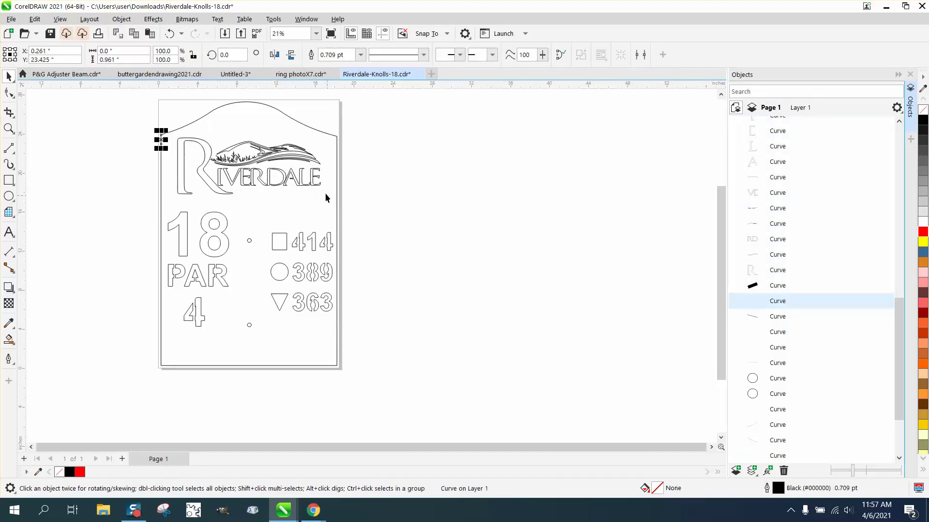
{"action": "left_click", "coordinate": [169, 33]}
{"action": "left_click_drag", "start_coordinate": [150, 139], "coordinate": [193, 172]}
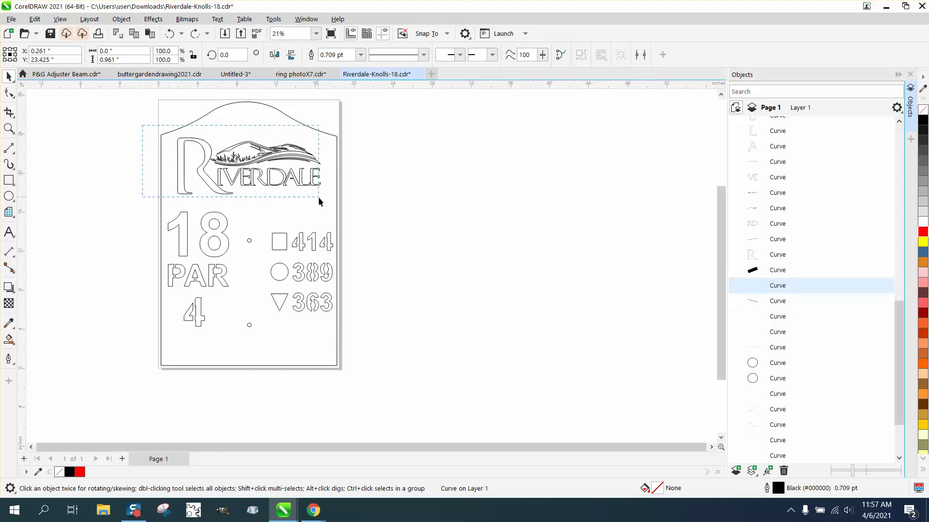
{"action": "left_click_drag", "start_coordinate": [322, 199], "coordinate": [323, 198]}
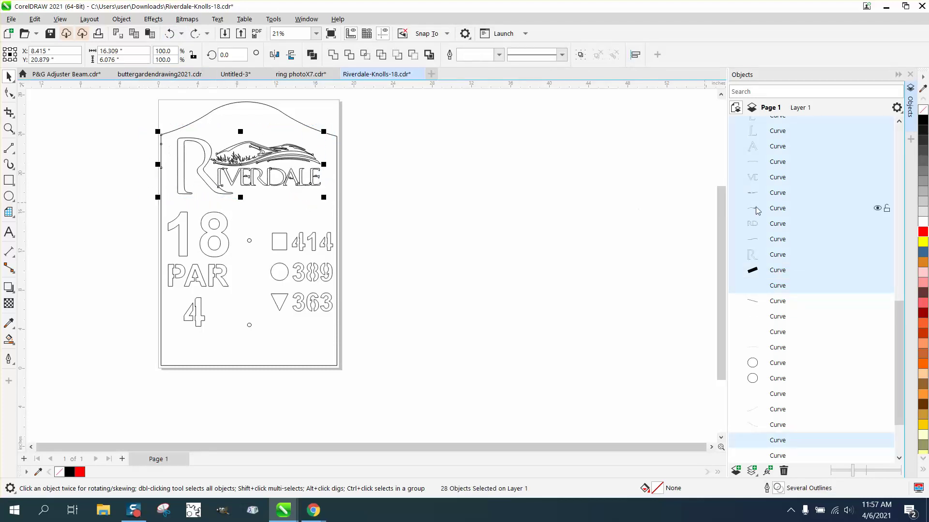
{"action": "left_click", "coordinate": [169, 33]}
{"action": "left_click", "coordinate": [170, 33]}
{"action": "left_click", "coordinate": [169, 34]}
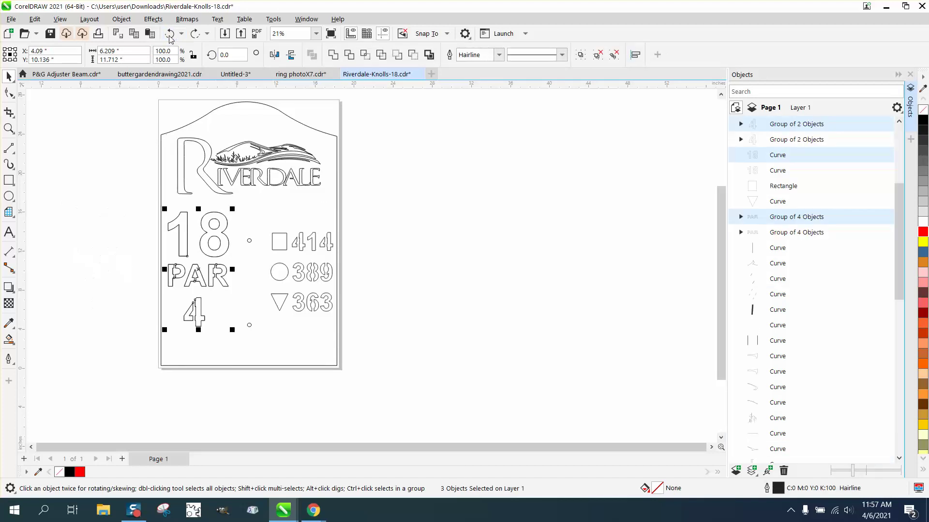
{"action": "left_click", "coordinate": [170, 34]}
{"action": "left_click", "coordinate": [169, 34]}
{"action": "left_click", "coordinate": [170, 34]}
{"action": "scroll", "coordinate": [584, 215], "scroll_direction": "down", "scroll_amount": 1}
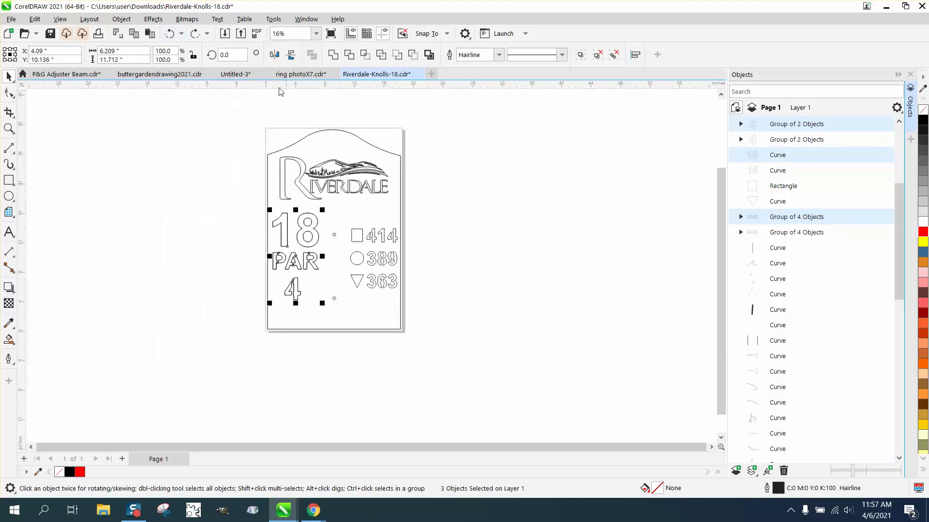
{"action": "left_click", "coordinate": [170, 33]}
{"action": "left_click", "coordinate": [170, 34]}
{"action": "left_click", "coordinate": [169, 34]}
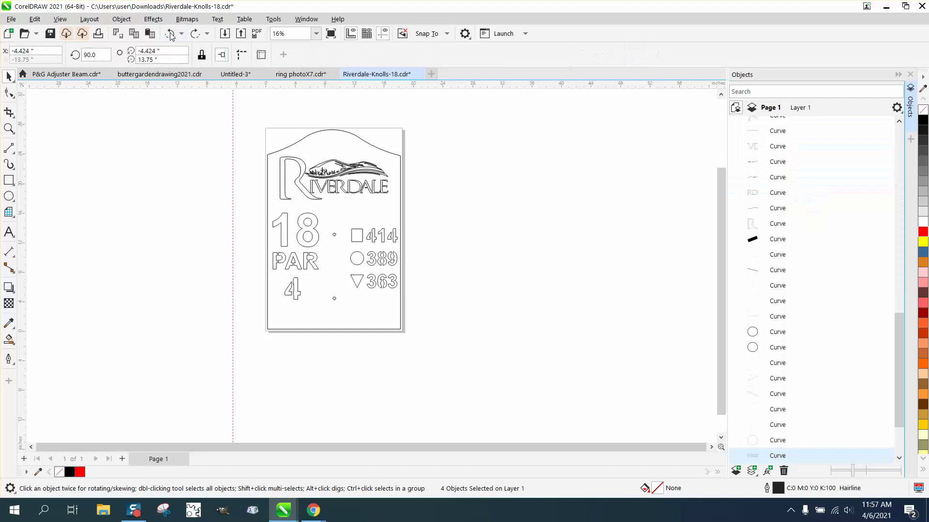
{"action": "left_click", "coordinate": [170, 34]}
{"action": "left_click", "coordinate": [169, 34]}
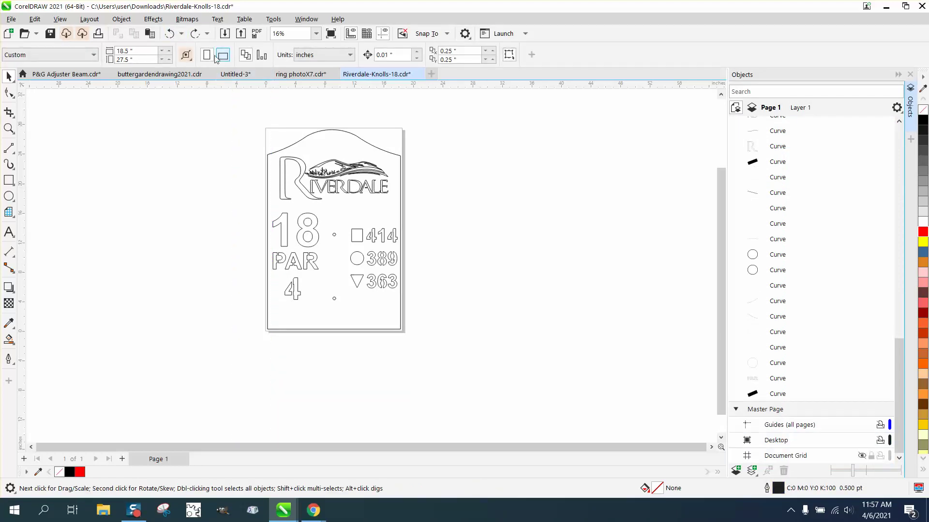
{"action": "left_click", "coordinate": [198, 36]}
{"action": "left_click", "coordinate": [199, 35]}
{"action": "left_click", "coordinate": [198, 36]}
{"action": "left_click", "coordinate": [197, 36]}
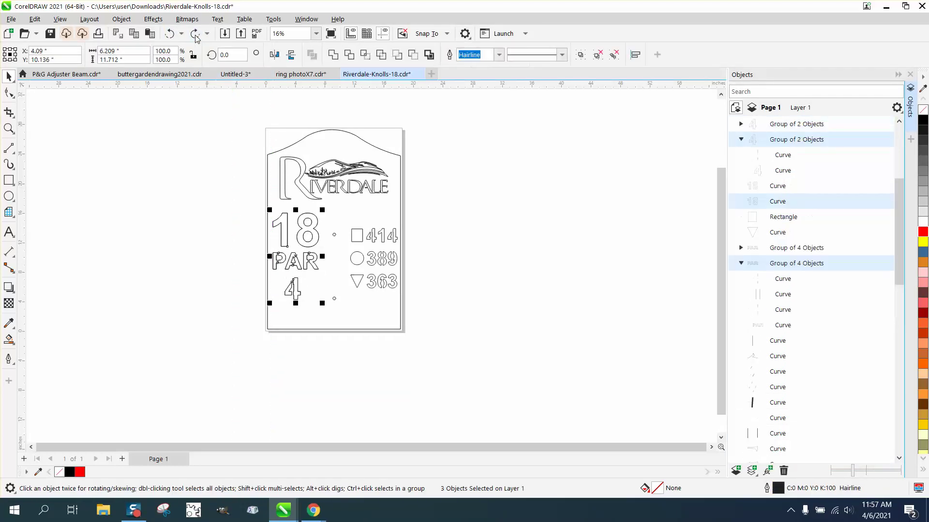
{"action": "left_click", "coordinate": [197, 36]}
{"action": "left_click", "coordinate": [196, 36]}
{"action": "left_click", "coordinate": [196, 36]}
{"action": "left_click", "coordinate": [196, 36]}
{"action": "left_click", "coordinate": [196, 36]}
{"action": "left_click", "coordinate": [197, 36]}
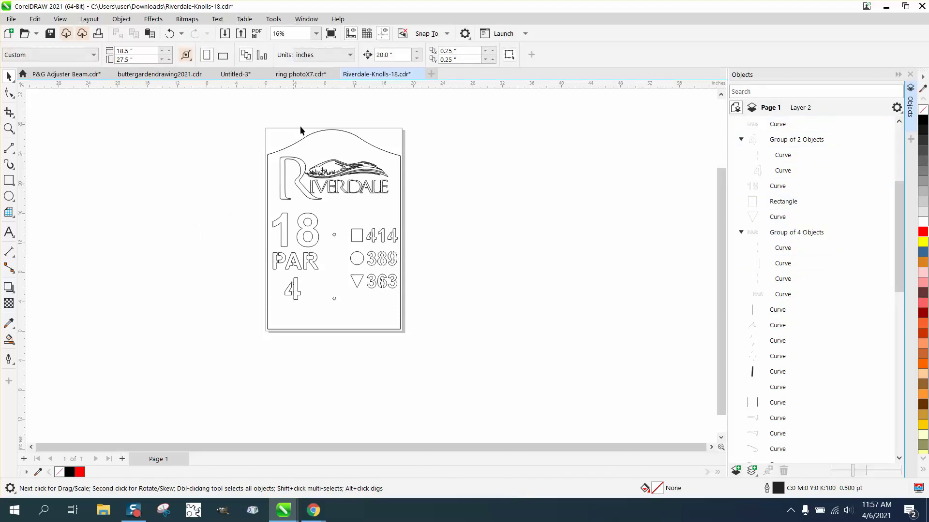
Nudge all the sign artwork 20 inches right, then Smart Fill inside the sign outline
{"action": "left_click", "coordinate": [346, 131]}
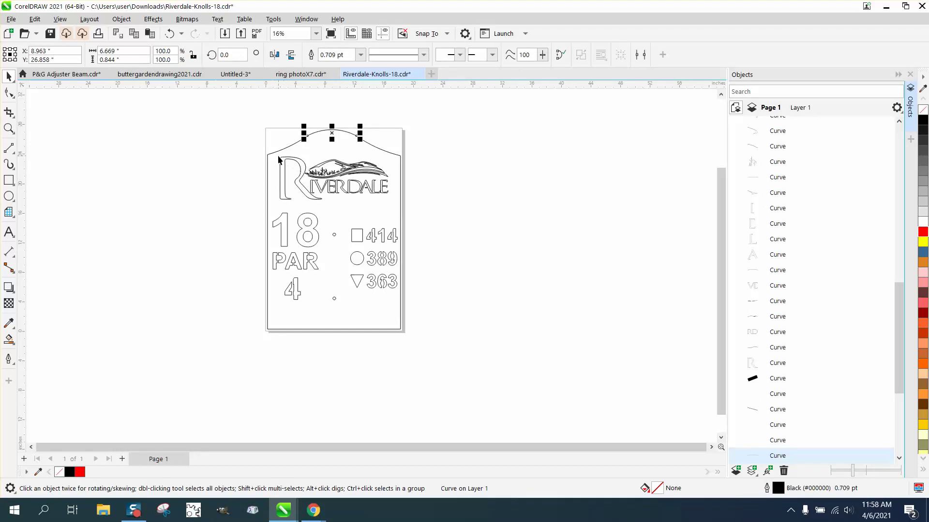
{"action": "left_click_drag", "start_coordinate": [275, 159], "coordinate": [276, 176]}
{"action": "left_click_drag", "start_coordinate": [274, 268], "coordinate": [275, 268]}
{"action": "left_click_drag", "start_coordinate": [269, 156], "coordinate": [400, 316]}
{"action": "key", "text": "Right"}
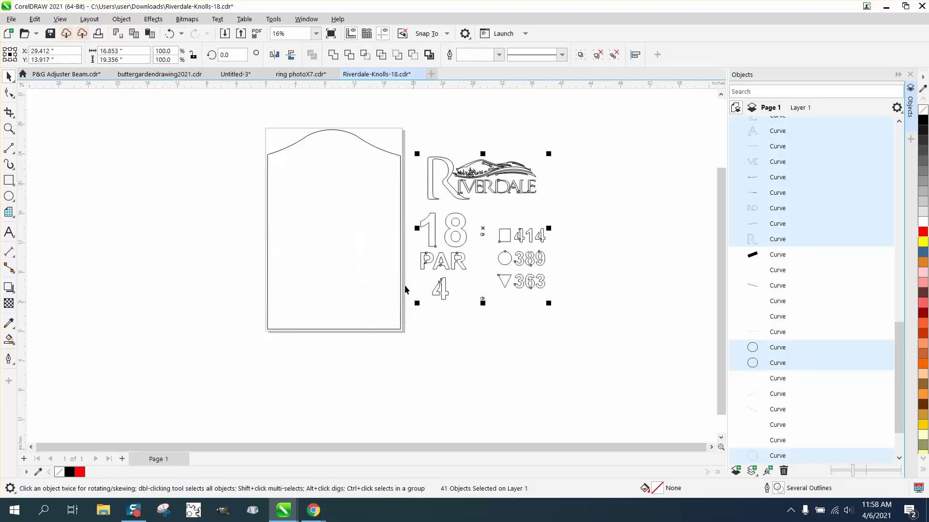
{"action": "left_click", "coordinate": [9, 340]}
{"action": "left_click", "coordinate": [318, 266]}
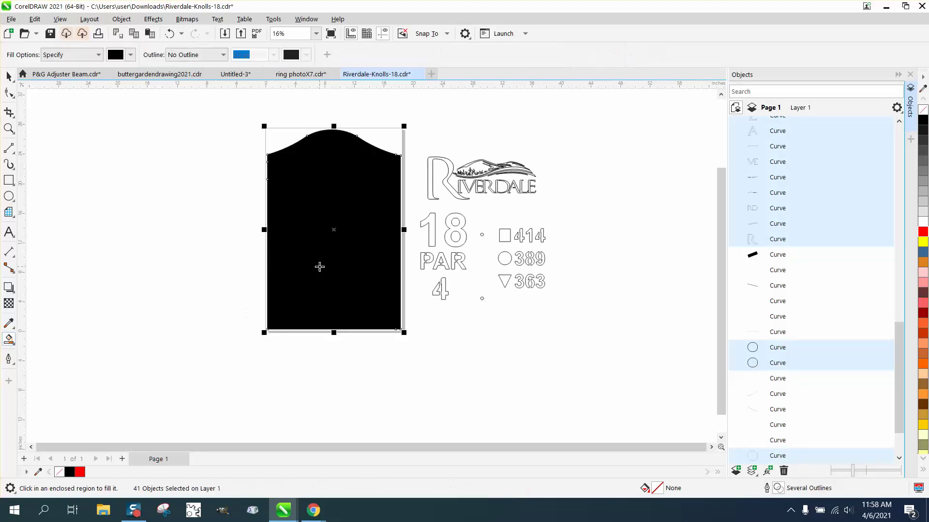
Nudge the black shape left, remove its fill, outline it red, and delete the old black border
{"action": "key", "text": "Left"}
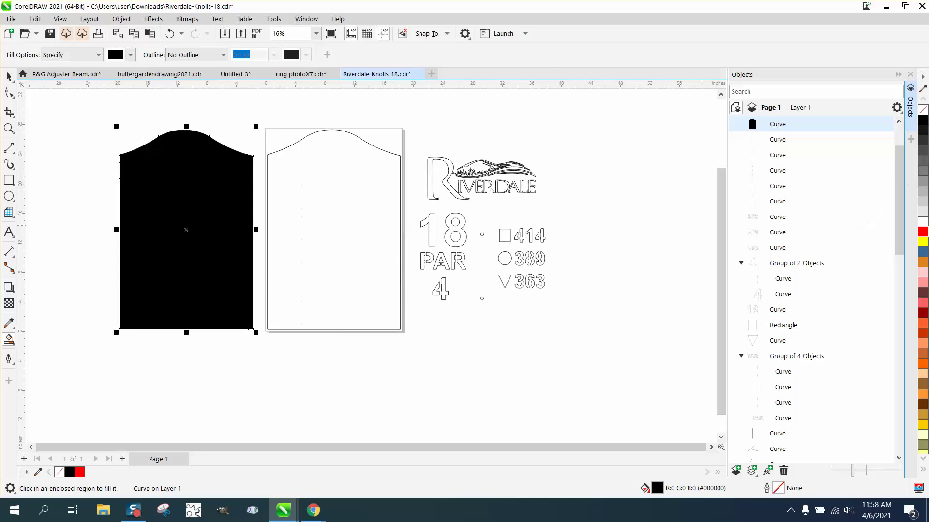
{"action": "left_click", "coordinate": [923, 110]}
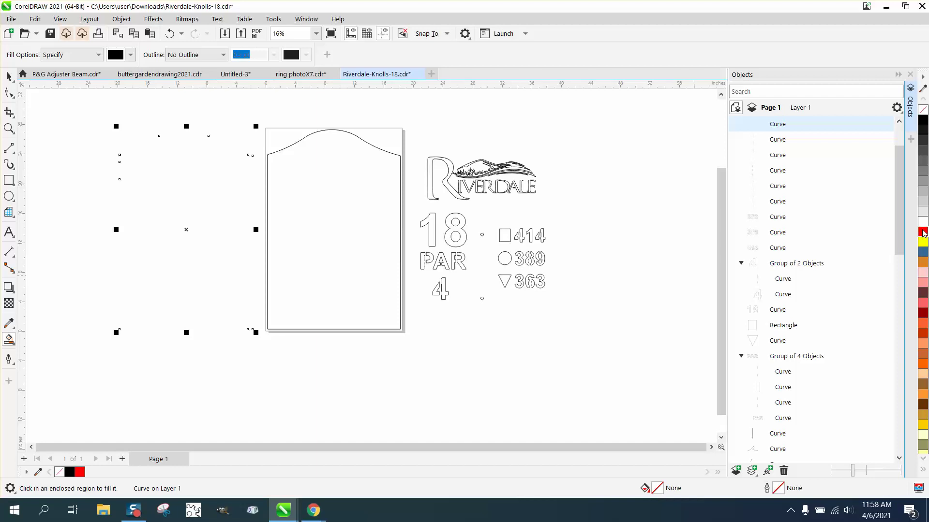
{"action": "right_click", "coordinate": [923, 235]}
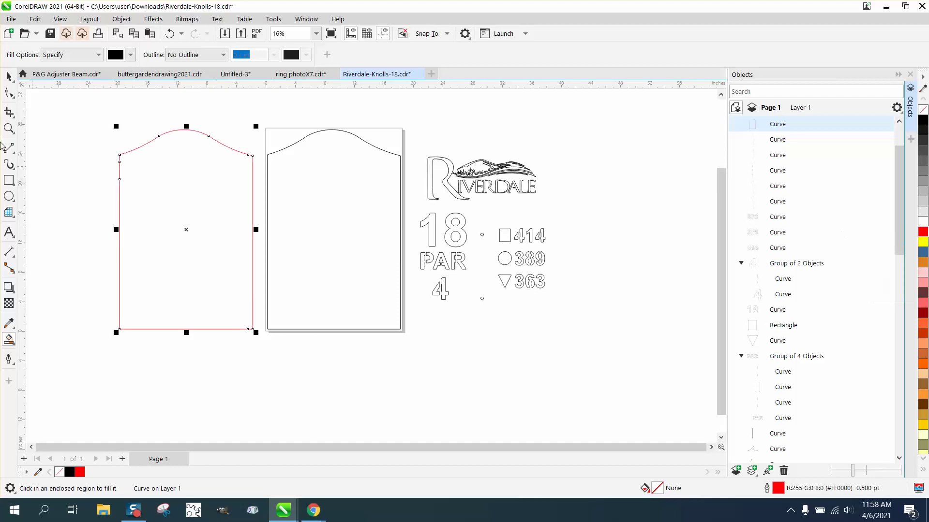
{"action": "left_click", "coordinate": [7, 78]}
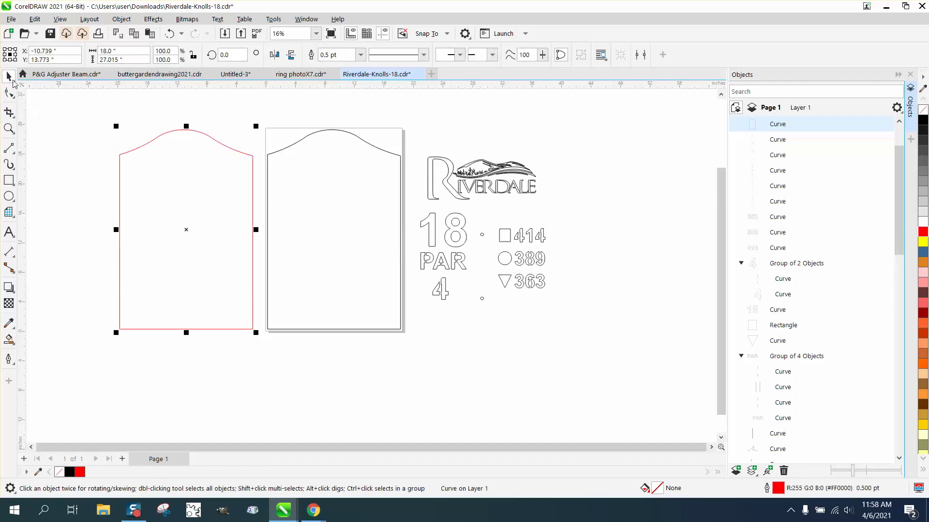
{"action": "left_click_drag", "start_coordinate": [261, 117], "coordinate": [403, 368]}
{"action": "key", "text": "Delete"}
Nudge the red outline and the Riverdale artwork back onto the page
{"action": "left_click", "coordinate": [199, 268]}
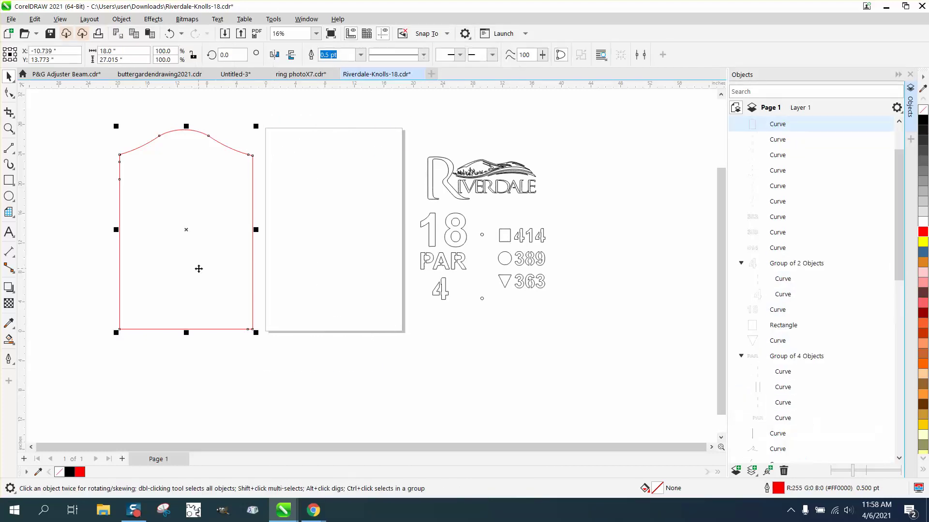
{"action": "key", "text": "p"}
{"action": "left_click_drag", "start_coordinate": [593, 139], "coordinate": [407, 331]}
{"action": "key", "text": "p"}
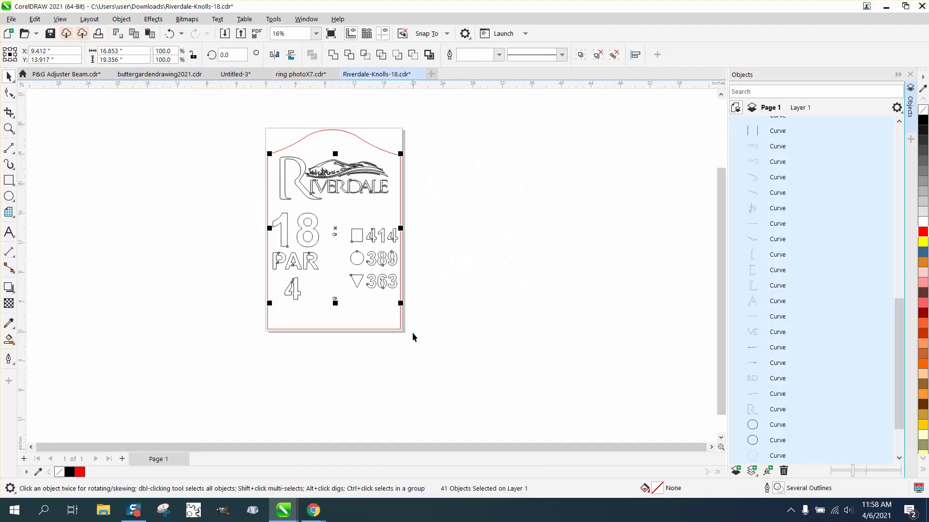
{"action": "left_click", "coordinate": [609, 254]}
{"action": "left_click_drag", "start_coordinate": [895, 311], "coordinate": [900, 123]}
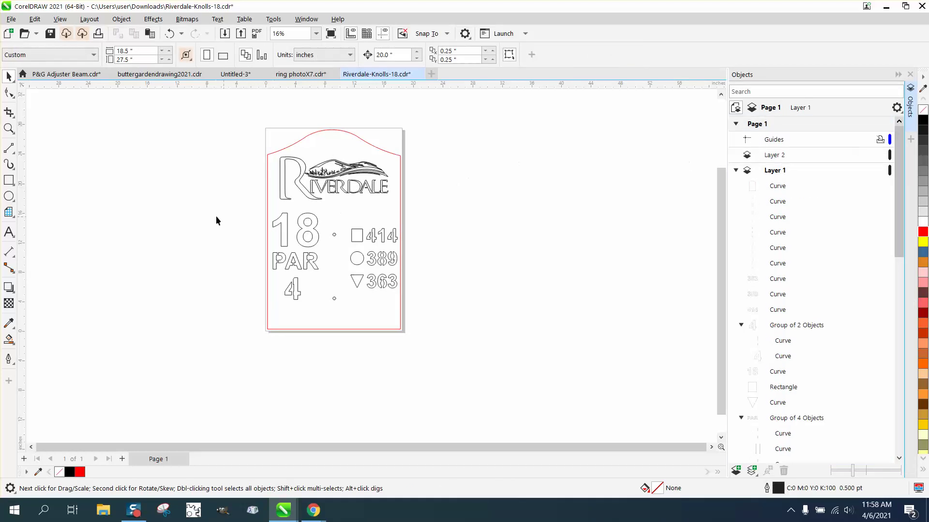
Select the 25 Riverdale logo curves and drag them onto Layer 2 in the Objects docker
{"action": "left_click_drag", "start_coordinate": [379, 211], "coordinate": [396, 211]}
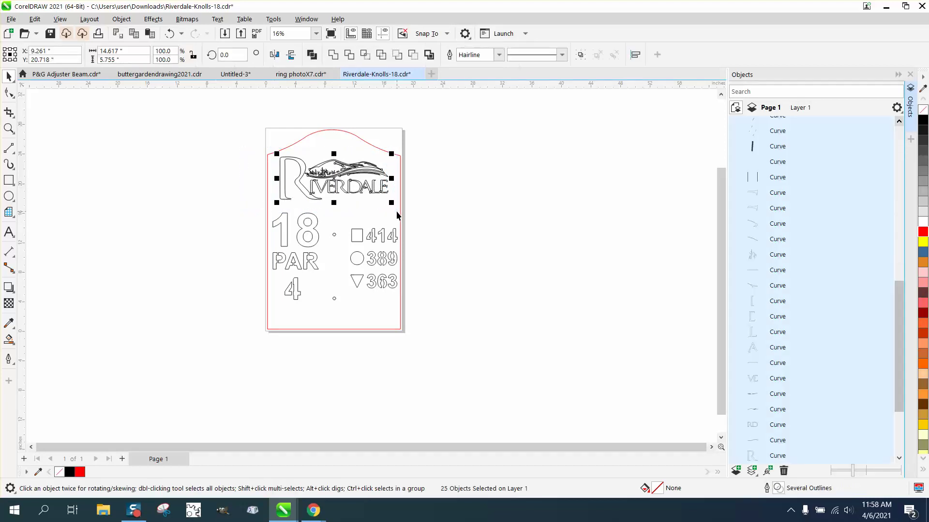
{"action": "left_click_drag", "start_coordinate": [901, 332], "coordinate": [911, 405]}
{"action": "left_click_drag", "start_coordinate": [911, 451], "coordinate": [914, 199]}
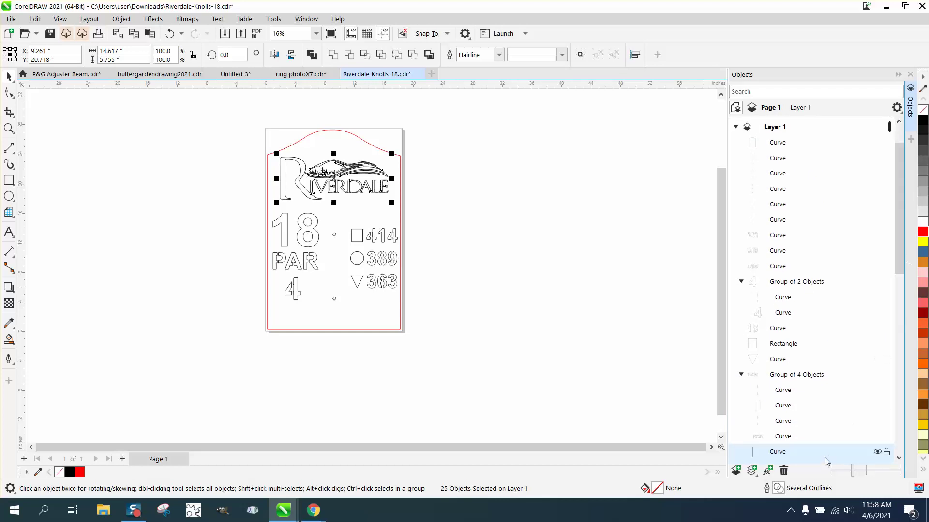
{"action": "scroll", "coordinate": [828, 457], "scroll_direction": "down", "scroll_amount": 1}
{"action": "left_click_drag", "start_coordinate": [829, 443], "coordinate": [804, 159]}
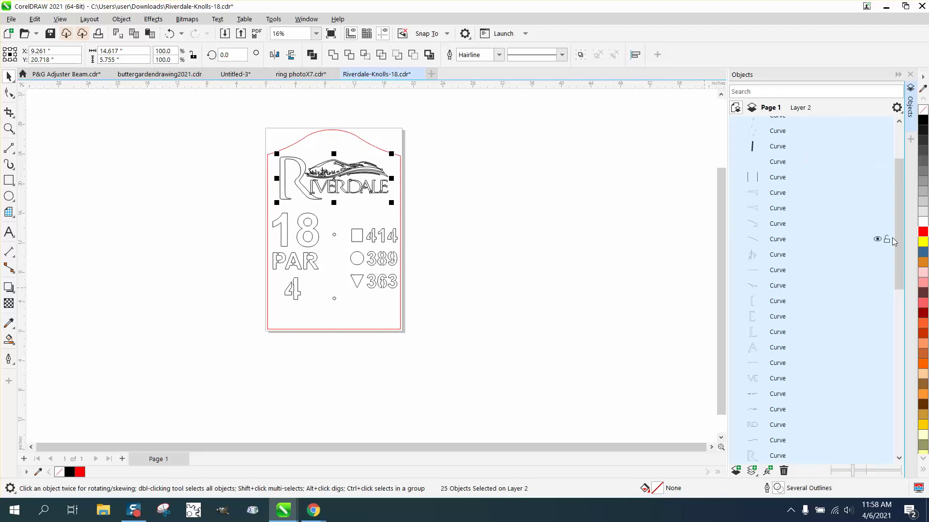
{"action": "scroll", "coordinate": [893, 172], "scroll_direction": "up", "scroll_amount": 1}
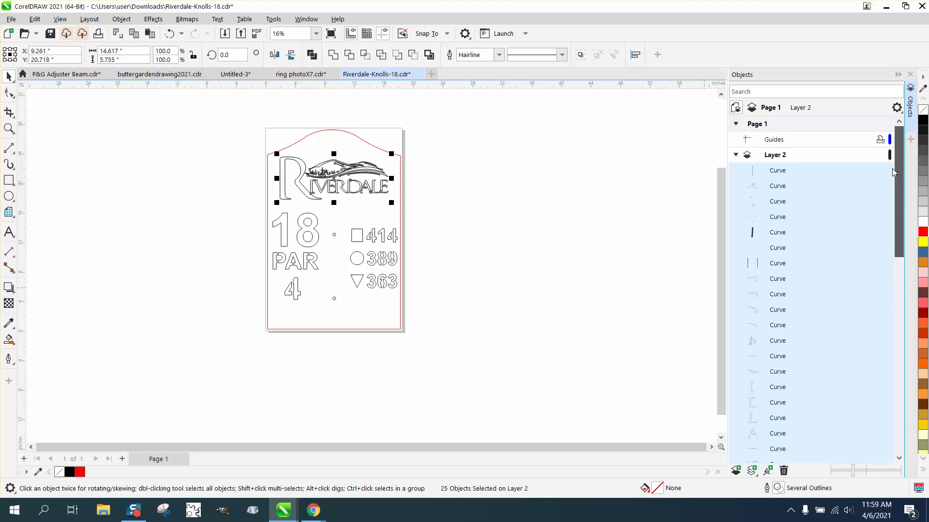
Collapse and re-expand the layer lists, then marquee-select the Riverdale logo curves on Layer 2
{"action": "left_click", "coordinate": [727, 165]}
{"action": "left_click", "coordinate": [735, 154]}
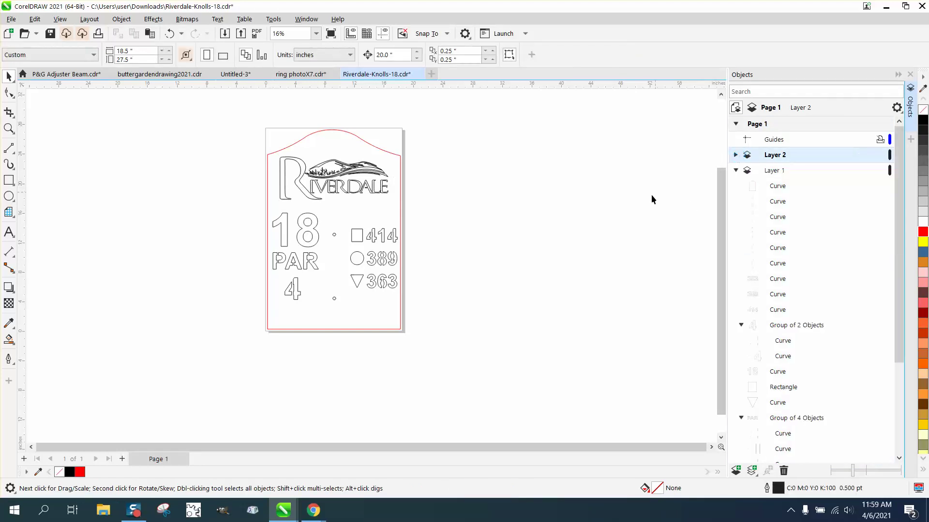
{"action": "left_click", "coordinate": [736, 170]}
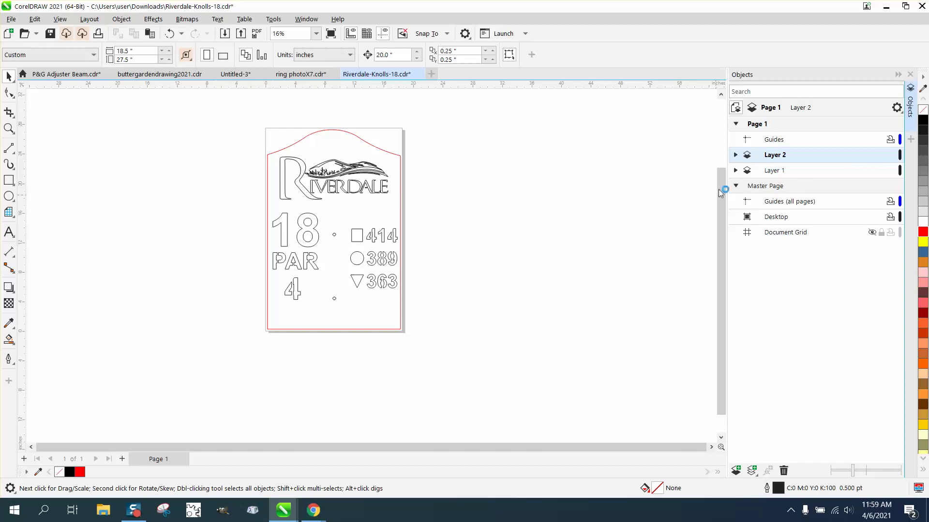
{"action": "left_click", "coordinate": [735, 170]}
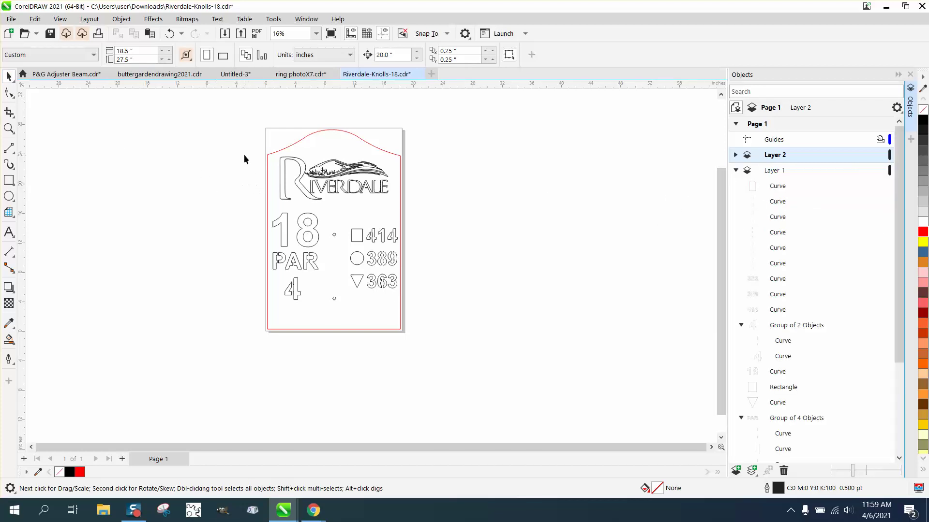
{"action": "left_click_drag", "start_coordinate": [244, 154], "coordinate": [414, 205]}
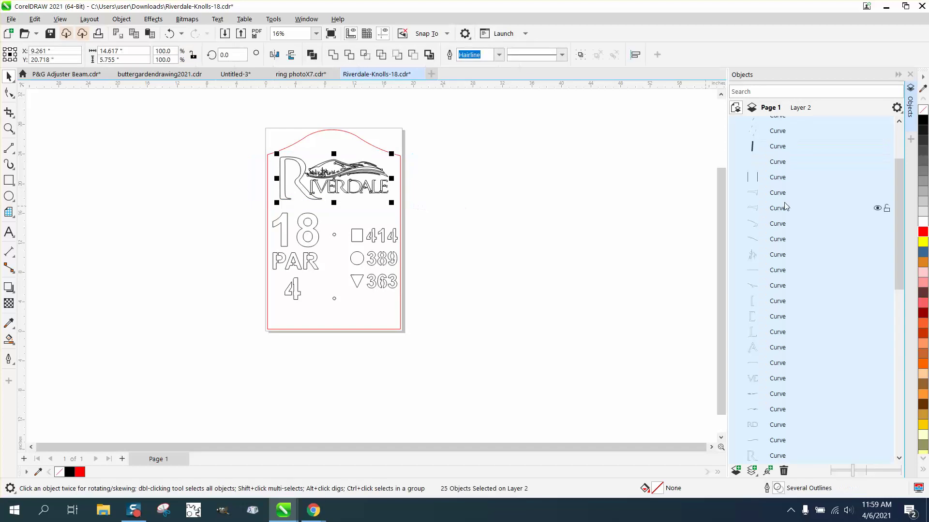
Marquee-select hole 18, PAR 4 and the yardages, confirming they sit on Layer 1
{"action": "left_click_drag", "start_coordinate": [900, 271], "coordinate": [897, 193]}
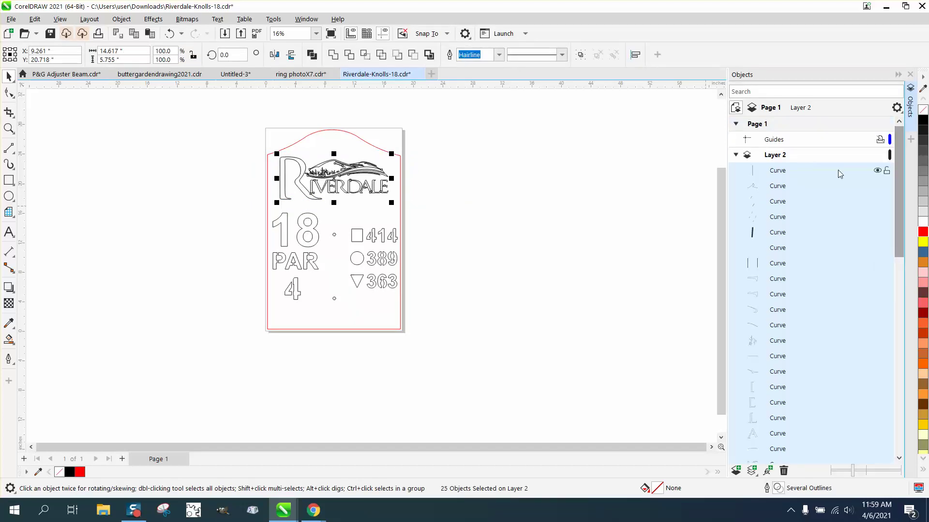
{"action": "left_click_drag", "start_coordinate": [903, 219], "coordinate": [902, 374]}
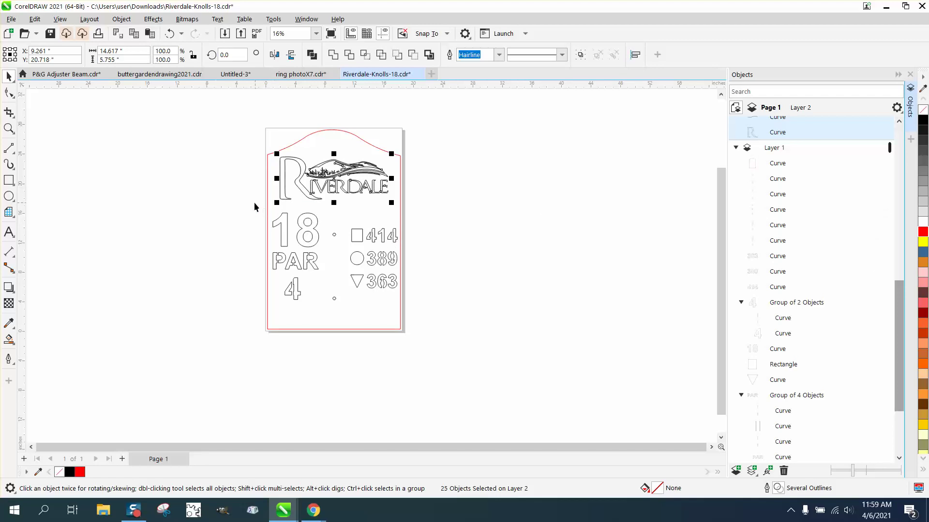
{"action": "left_click_drag", "start_coordinate": [253, 202], "coordinate": [428, 306]}
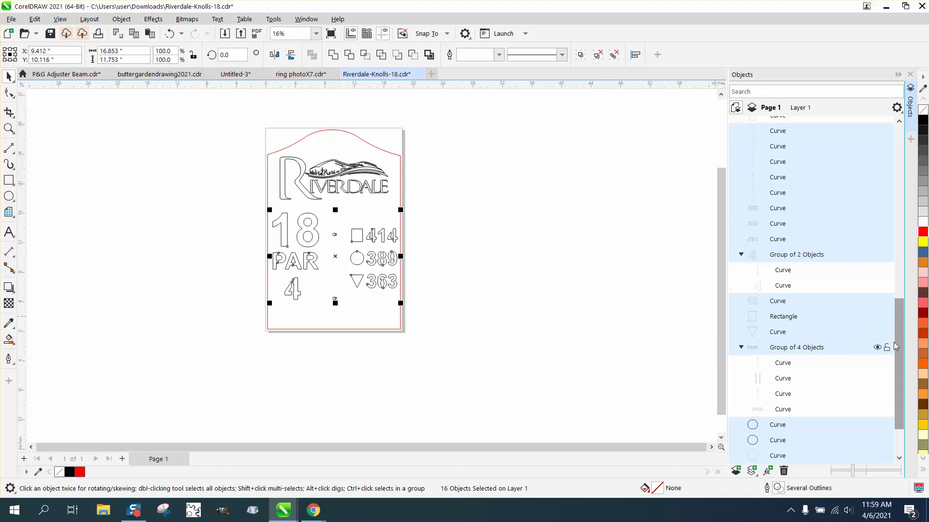
{"action": "left_click_drag", "start_coordinate": [895, 346], "coordinate": [898, 152]}
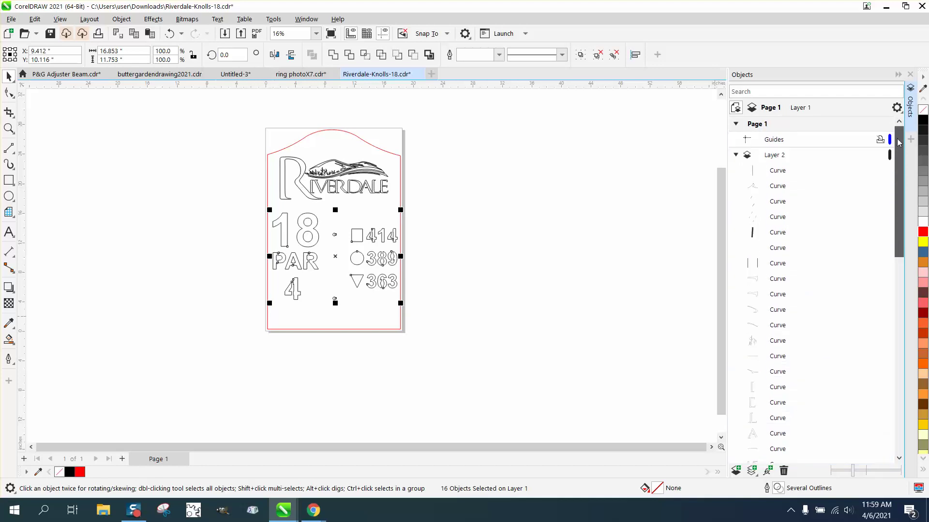
{"action": "left_click", "coordinate": [9, 129]}
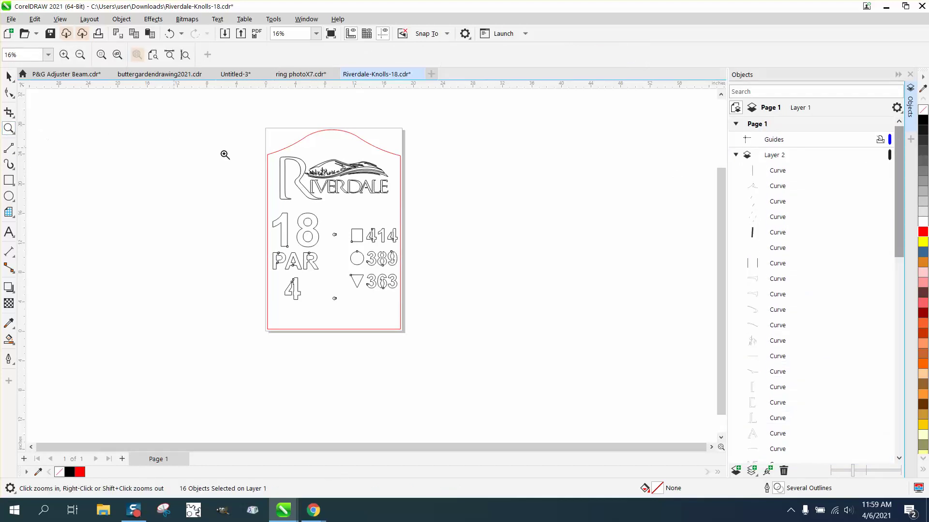
{"action": "left_click_drag", "start_coordinate": [253, 144], "coordinate": [504, 343]}
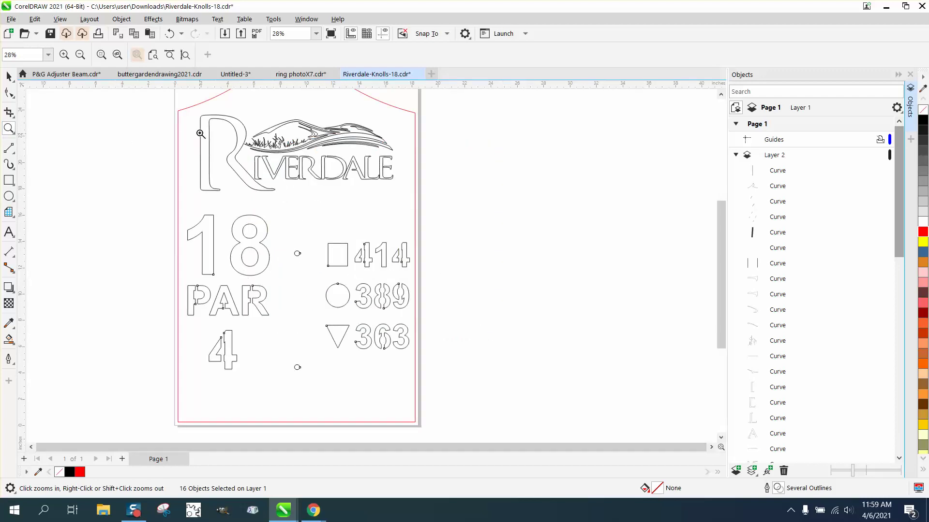
{"action": "left_click_drag", "start_coordinate": [180, 117], "coordinate": [448, 211]}
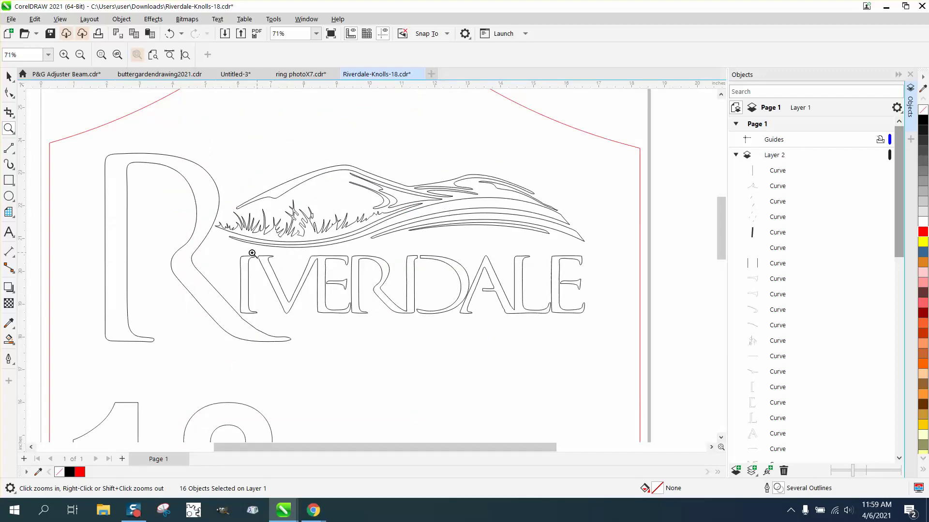
{"action": "left_click", "coordinate": [9, 76]}
{"action": "scroll", "coordinate": [327, 209], "scroll_direction": "down", "scroll_amount": 3}
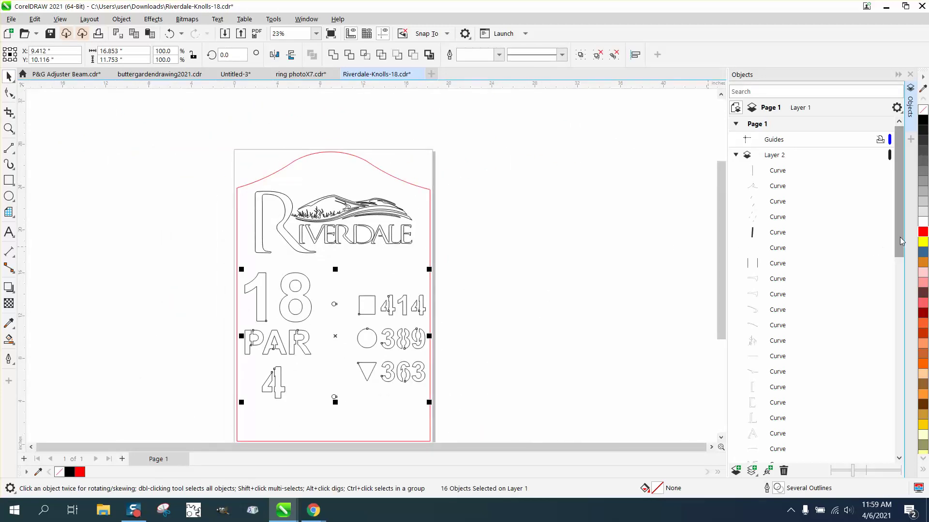
Select the first through last Curve under Layer 2 in the Objects docker, all 25, and delete them
{"action": "left_click", "coordinate": [736, 156]}
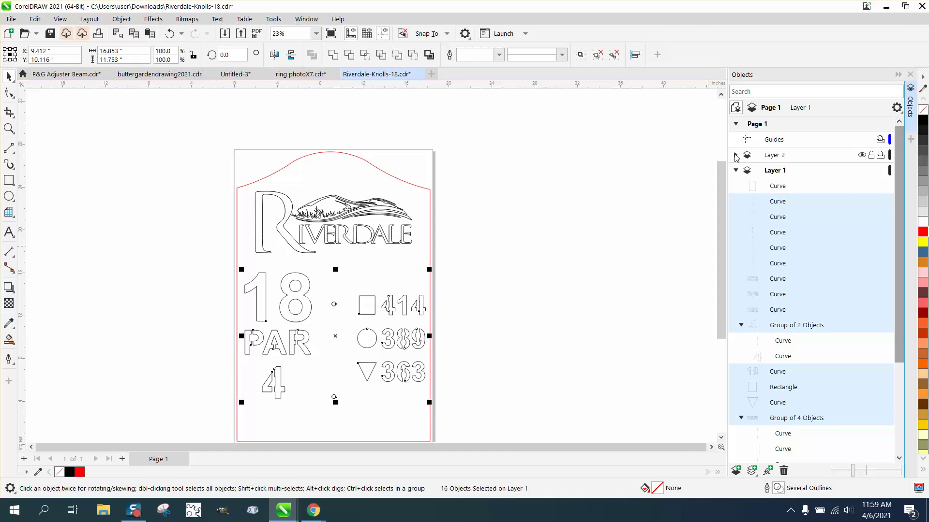
{"action": "left_click", "coordinate": [735, 169]}
{"action": "left_click", "coordinate": [736, 156]}
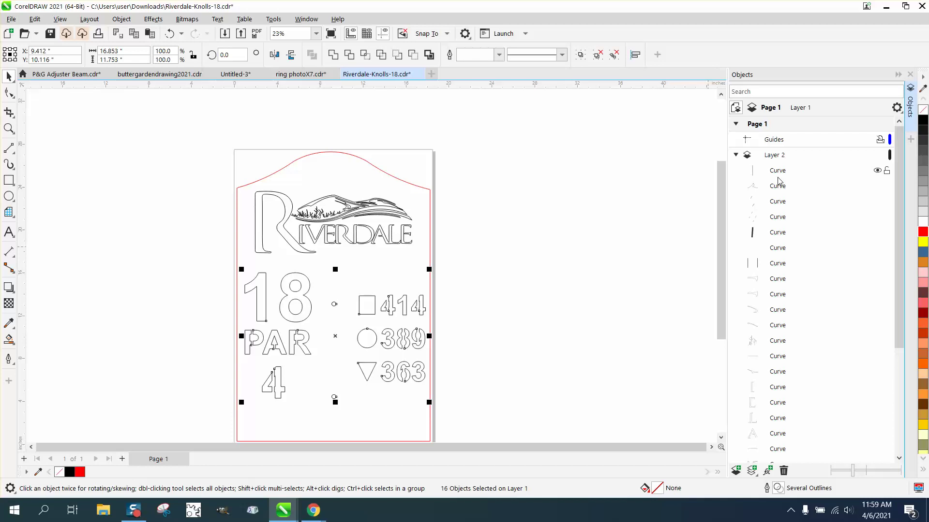
{"action": "key", "text": "a"}
{"action": "left_click", "coordinate": [777, 170]}
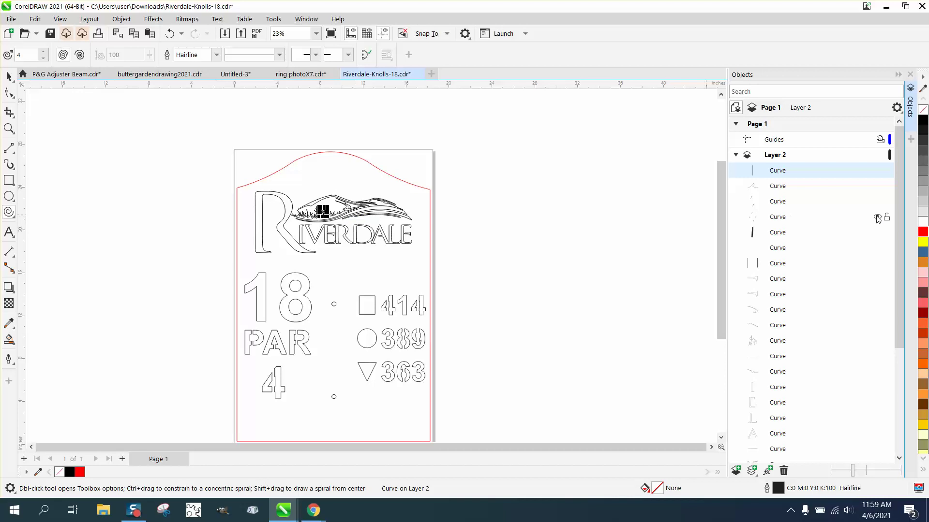
{"action": "left_click_drag", "start_coordinate": [897, 211], "coordinate": [901, 337]}
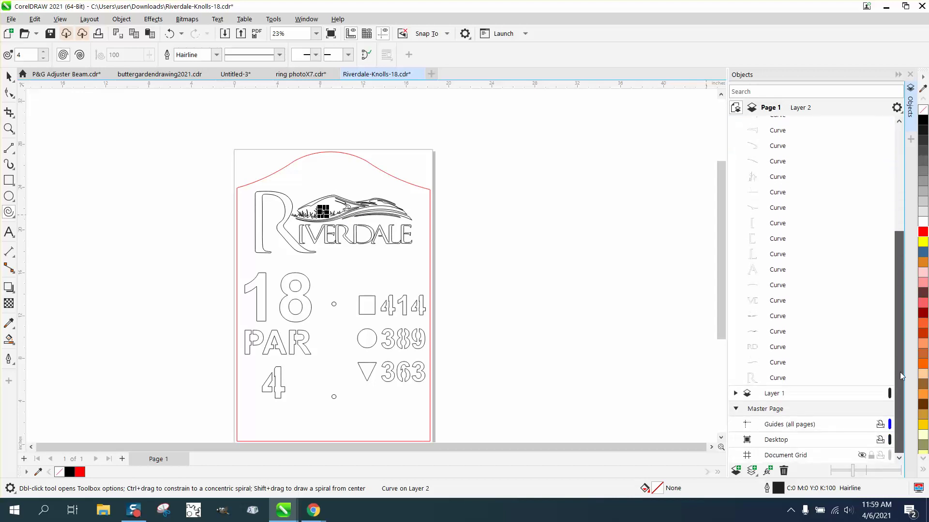
{"action": "left_click", "coordinate": [783, 379], "text": "shift"}
{"action": "key", "text": "Delete"}
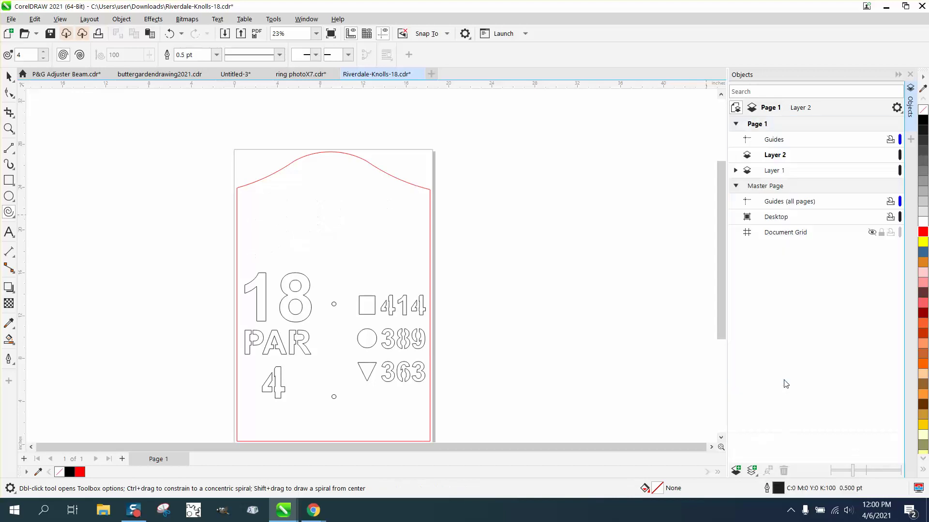
Undo the deletion to bring back the 25 logo curves, and zoom in on the logo
{"action": "left_click", "coordinate": [171, 34]}
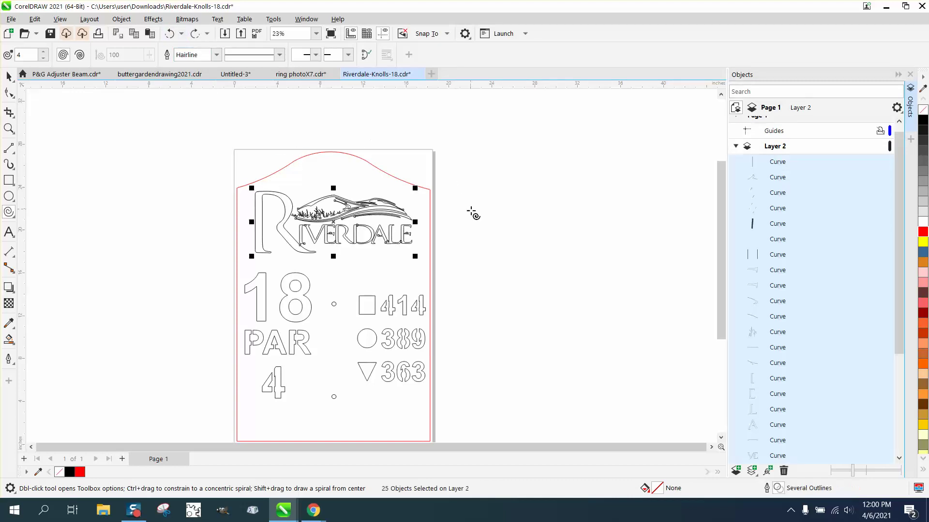
{"action": "left_click", "coordinate": [9, 128]}
{"action": "scroll", "coordinate": [285, 205], "scroll_direction": "up", "scroll_amount": 4}
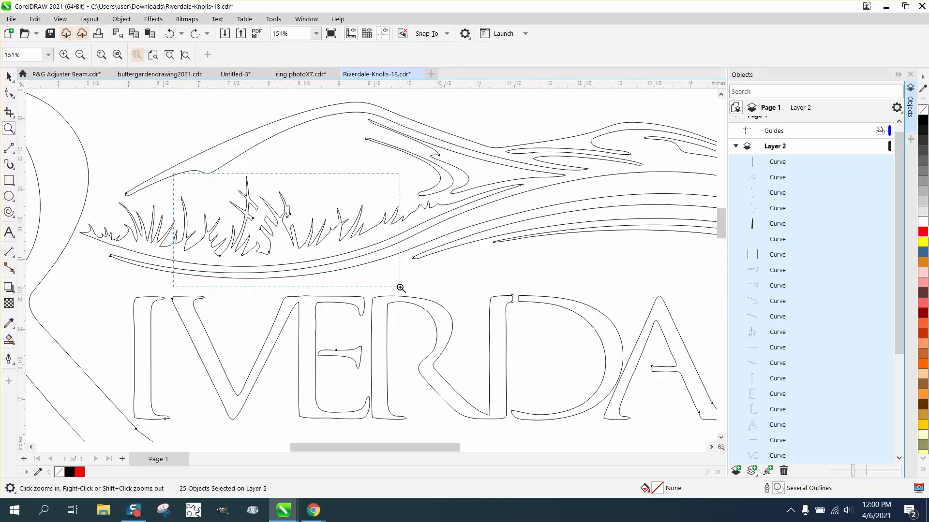
{"action": "scroll", "coordinate": [401, 287], "scroll_direction": "up", "scroll_amount": 2}
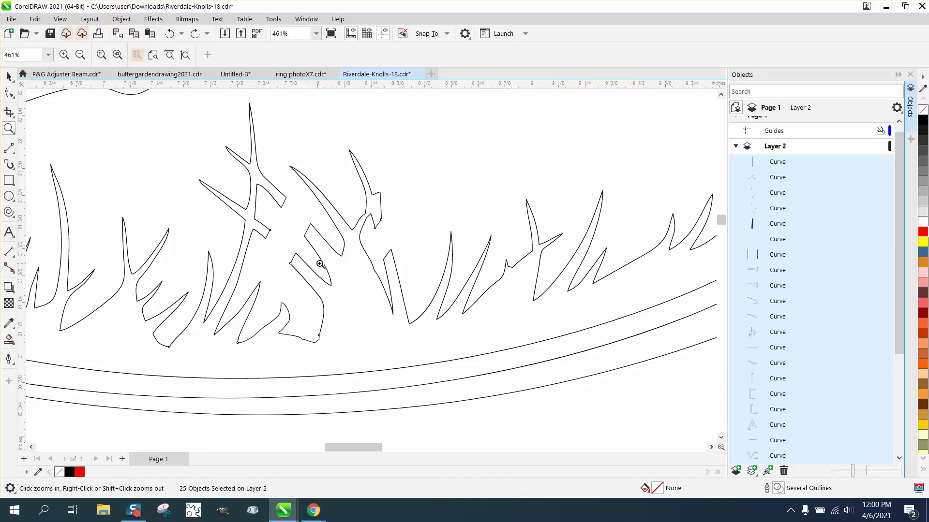
Inspect a grass stroke's nodes close up, trial-delete its tip nodes, then undo that
{"action": "left_click", "coordinate": [9, 93]}
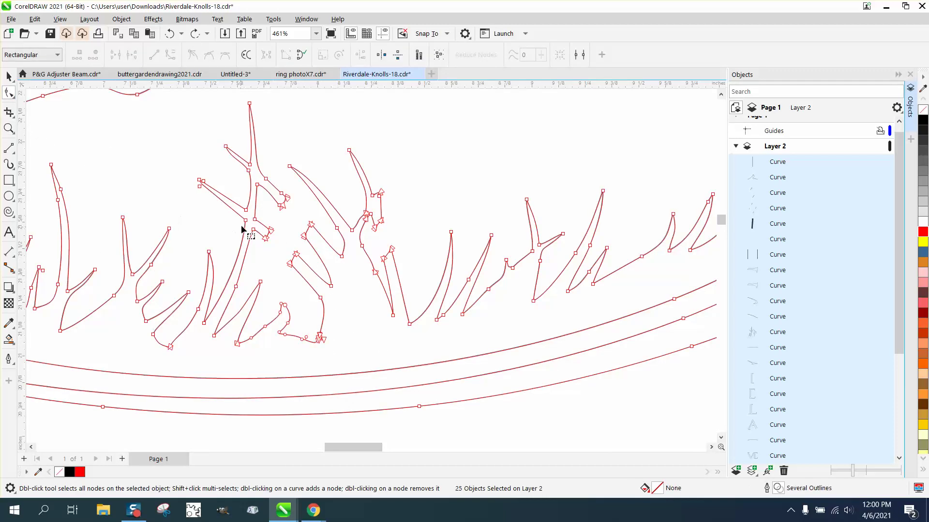
{"action": "left_click", "coordinate": [8, 128]}
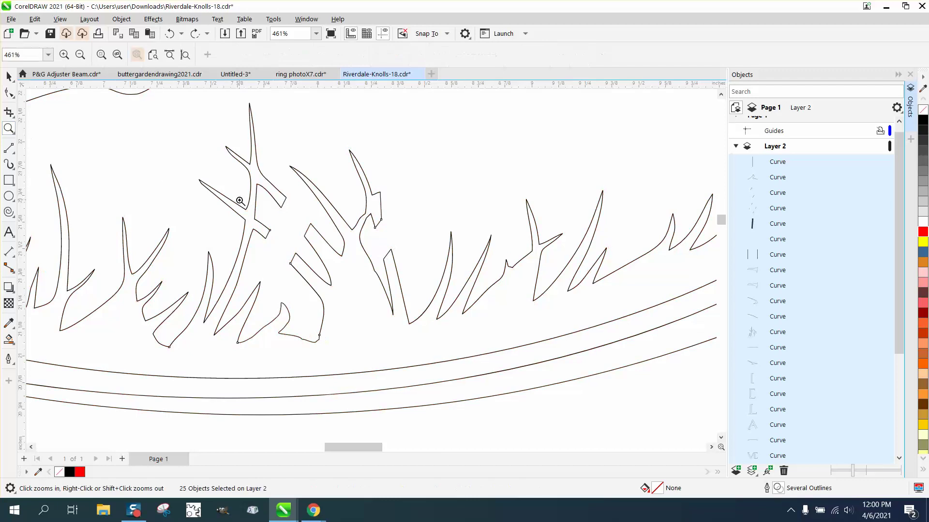
{"action": "left_click_drag", "start_coordinate": [296, 335], "coordinate": [372, 373]}
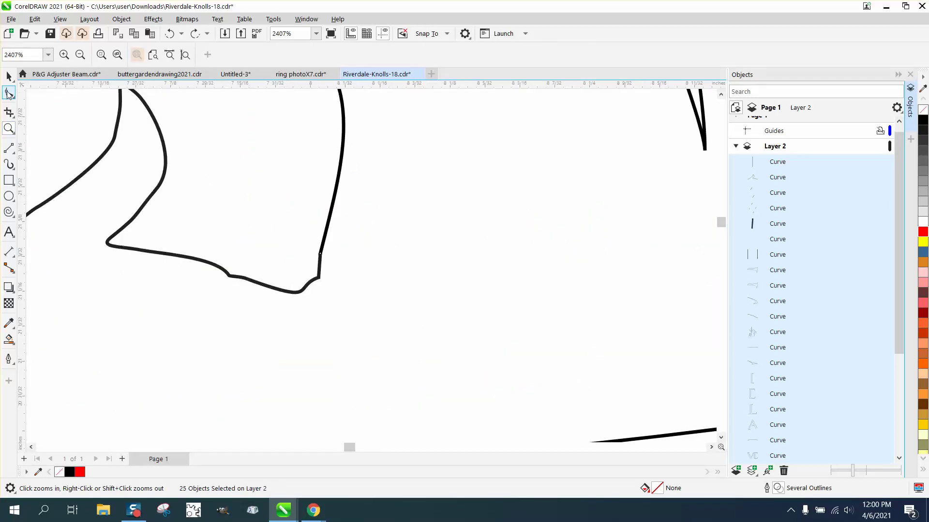
{"action": "left_click", "coordinate": [9, 93]}
{"action": "left_click_drag", "start_coordinate": [299, 291], "coordinate": [300, 291]}
{"action": "key", "text": "Delete"}
{"action": "left_click", "coordinate": [308, 283]}
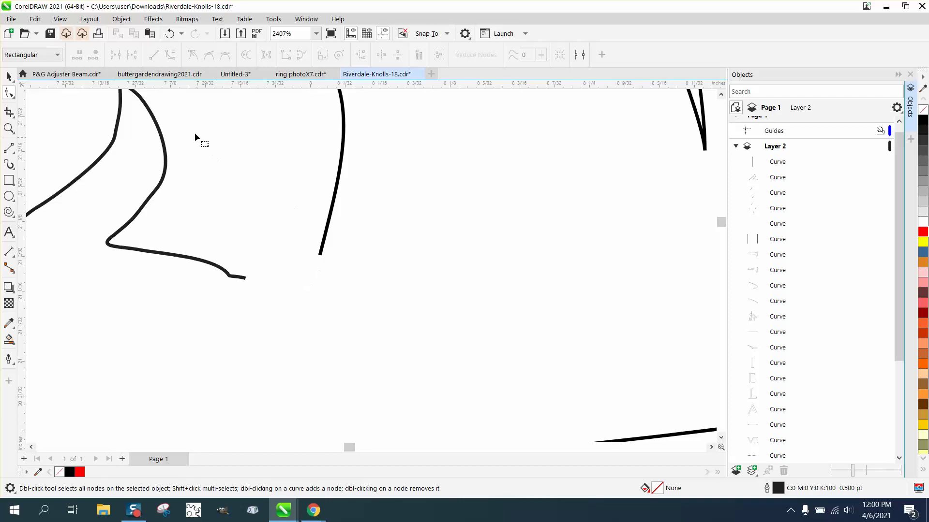
{"action": "left_click", "coordinate": [169, 34]}
Zoom back out to view the whole Riverdale logo
{"action": "scroll", "coordinate": [300, 327], "scroll_direction": "down", "scroll_amount": 5}
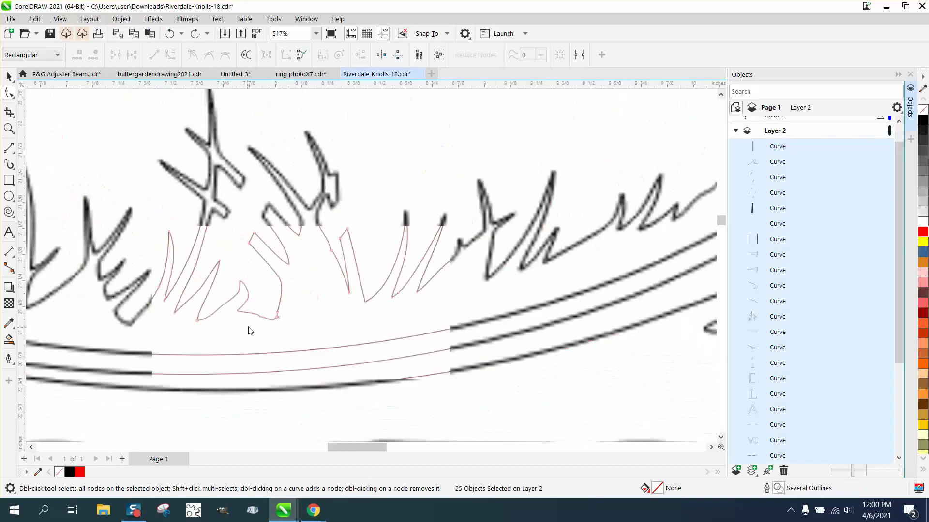
{"action": "scroll", "coordinate": [300, 327], "scroll_direction": "down", "scroll_amount": 5}
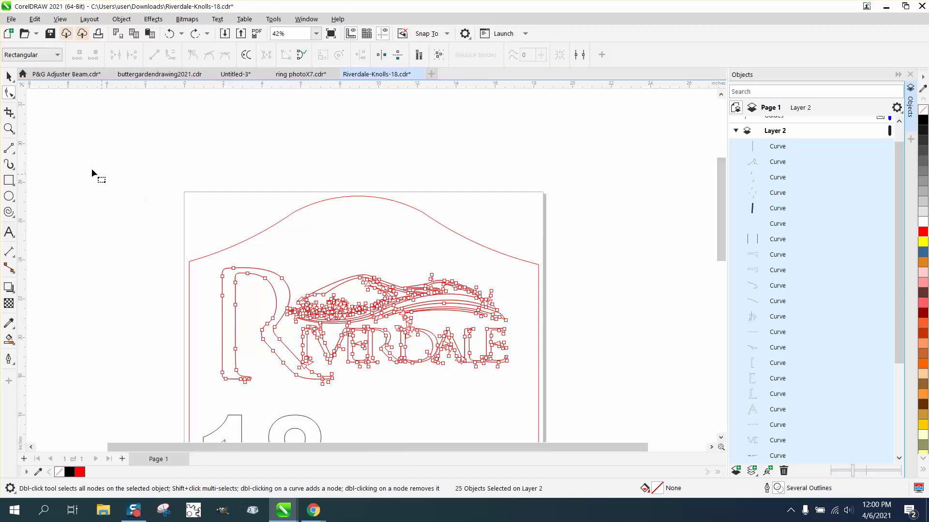
{"action": "left_click", "coordinate": [9, 128]}
{"action": "scroll", "coordinate": [338, 237], "scroll_direction": "down", "scroll_amount": 1}
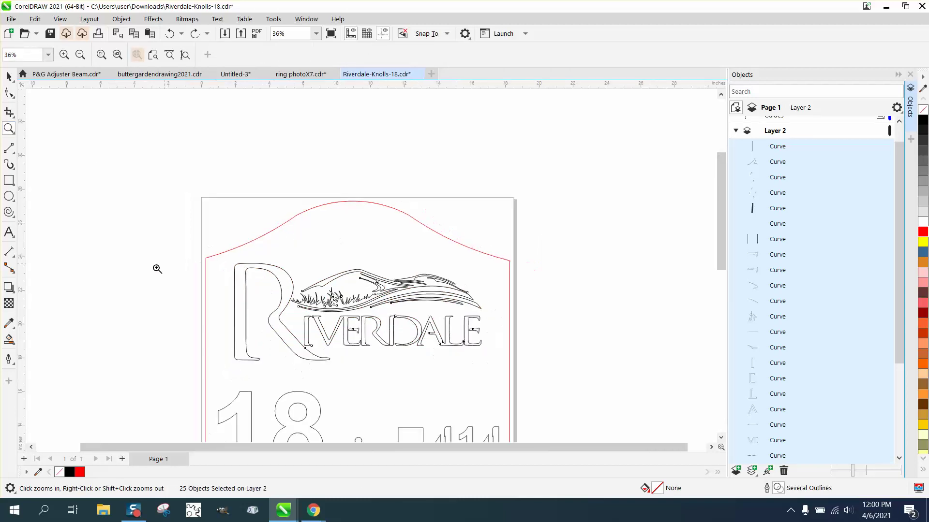
Try Smart Fill on the R and nearby regions, undoing the fill that blackened the whole sign
{"action": "left_click", "coordinate": [13, 344]}
{"action": "left_click", "coordinate": [14, 345]}
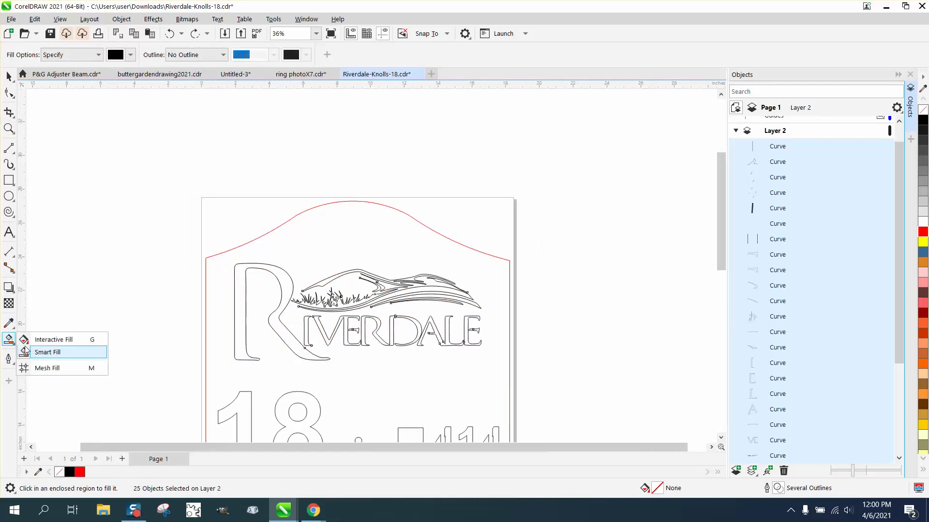
{"action": "left_click", "coordinate": [55, 352]}
{"action": "left_click", "coordinate": [242, 311]}
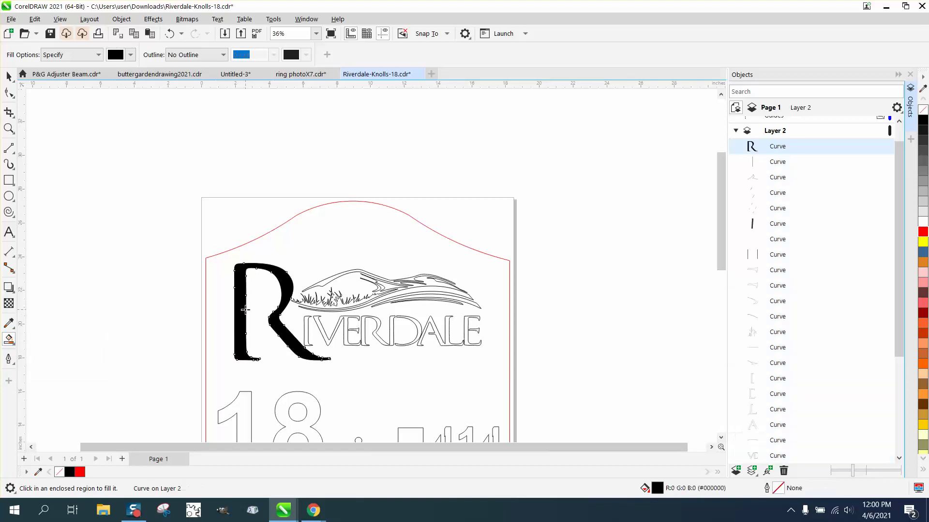
{"action": "key", "text": "ctrl+z"}
{"action": "left_click", "coordinate": [327, 281]}
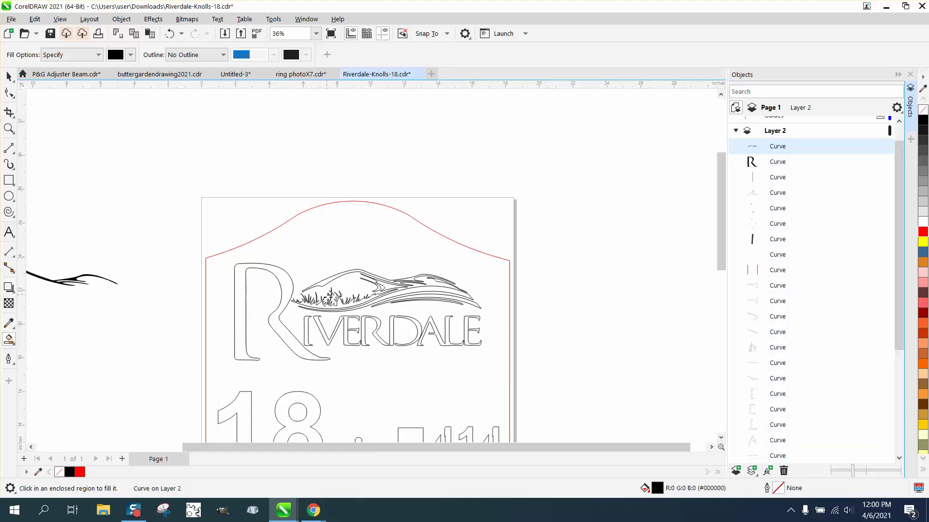
{"action": "left_click", "coordinate": [346, 308]}
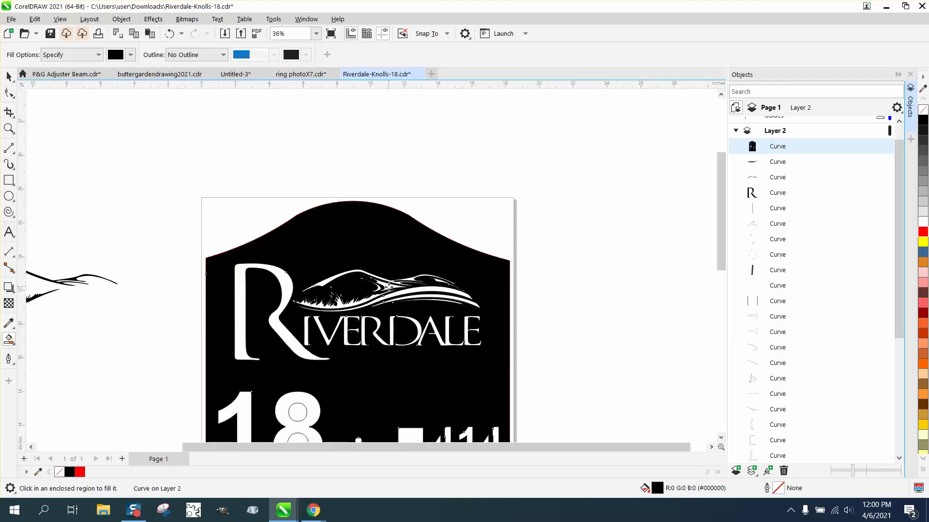
{"action": "left_click", "coordinate": [169, 33]}
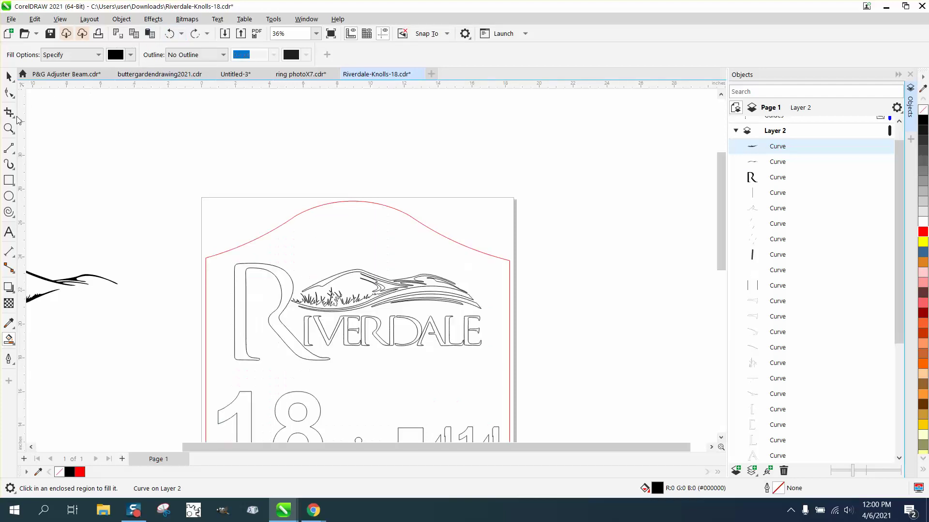
Zoom into the logo and Smart Fill the swoosh band solid black
{"action": "left_click", "coordinate": [9, 128]}
{"action": "left_click_drag", "start_coordinate": [571, 423], "coordinate": [572, 422]}
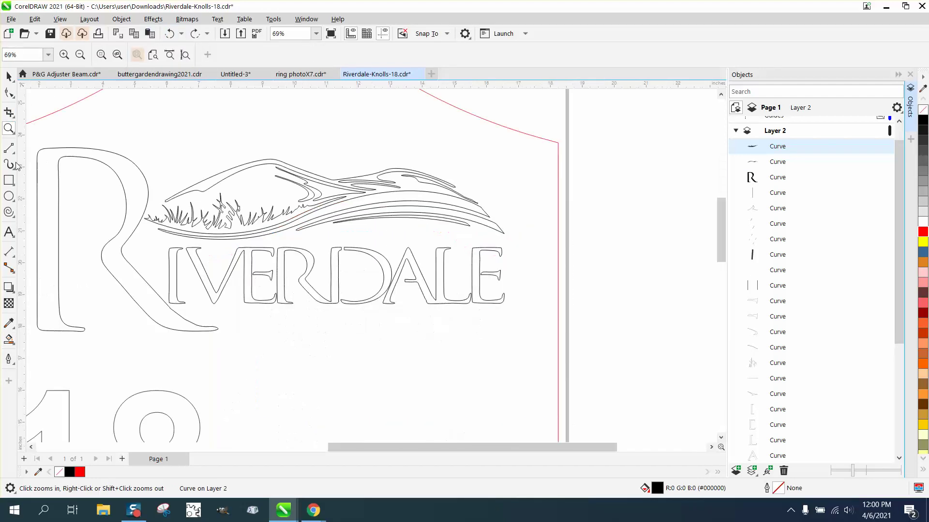
{"action": "left_click", "coordinate": [9, 339]}
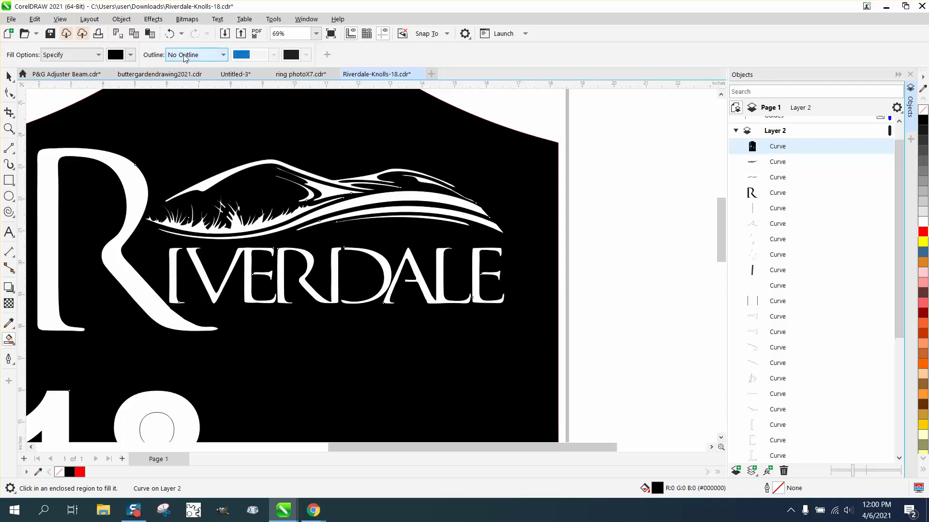
{"action": "left_click", "coordinate": [170, 33]}
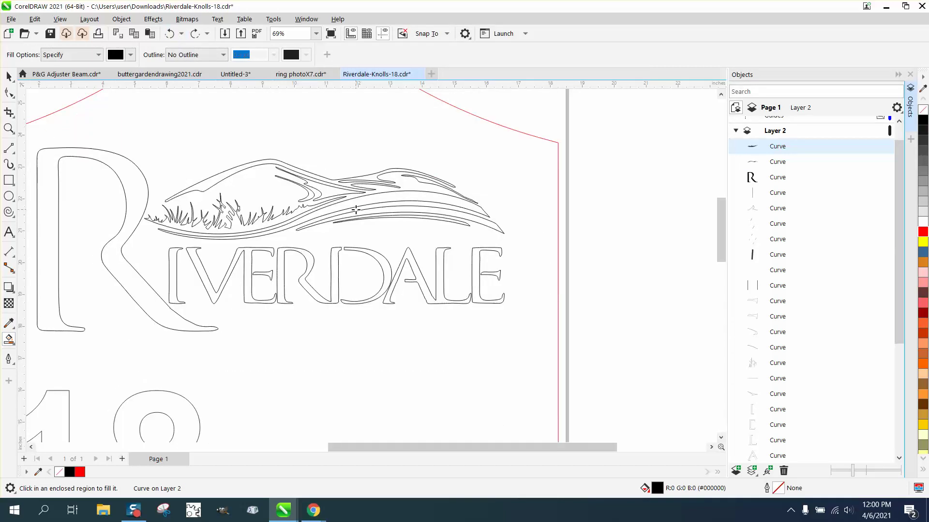
{"action": "key", "text": "ctrl+z"}
{"action": "left_click", "coordinate": [395, 210]}
{"action": "left_click", "coordinate": [374, 178]}
{"action": "scroll", "coordinate": [416, 229], "scroll_direction": "down", "scroll_amount": 4}
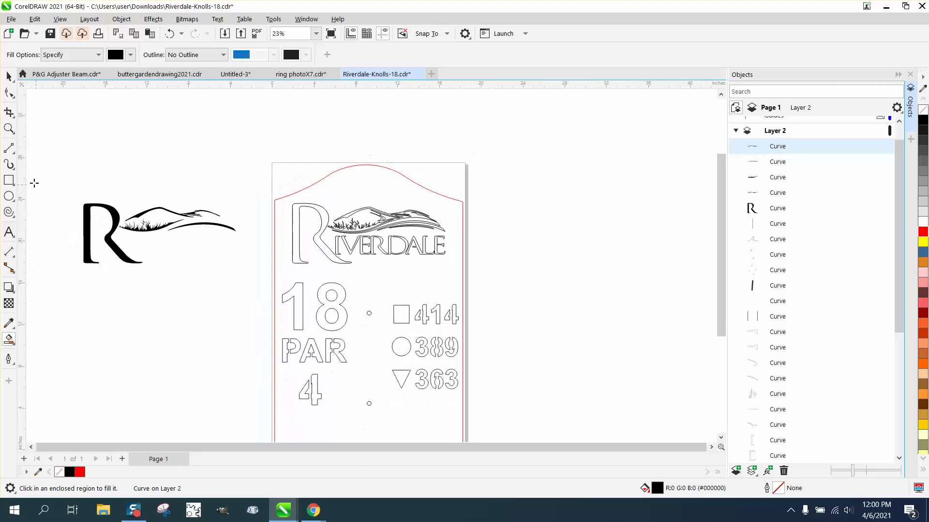
Zoom in and marquee-select the five black R, hilltop, grass and swoosh pieces
{"action": "left_click", "coordinate": [9, 128]}
{"action": "left_click_drag", "start_coordinate": [101, 183], "coordinate": [275, 278]}
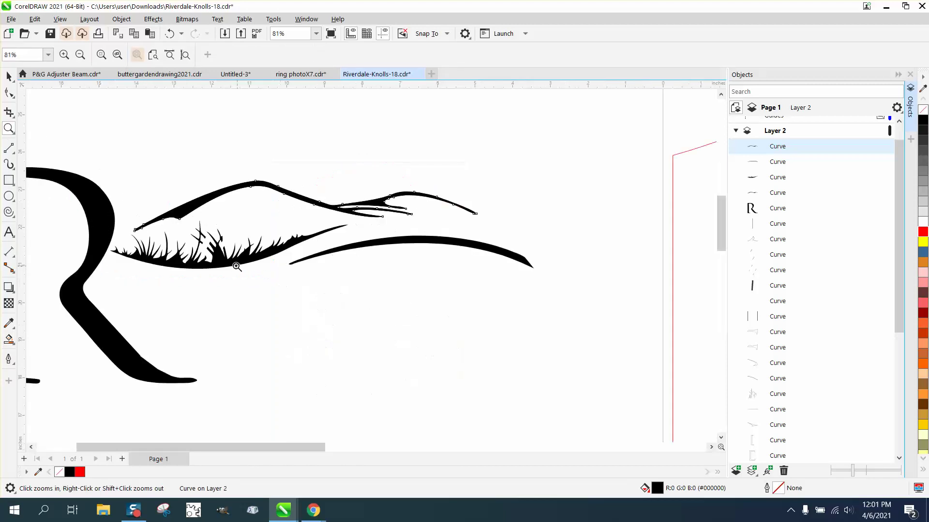
{"action": "key", "text": "space"}
{"action": "scroll", "coordinate": [271, 249], "scroll_direction": "down", "scroll_amount": 2}
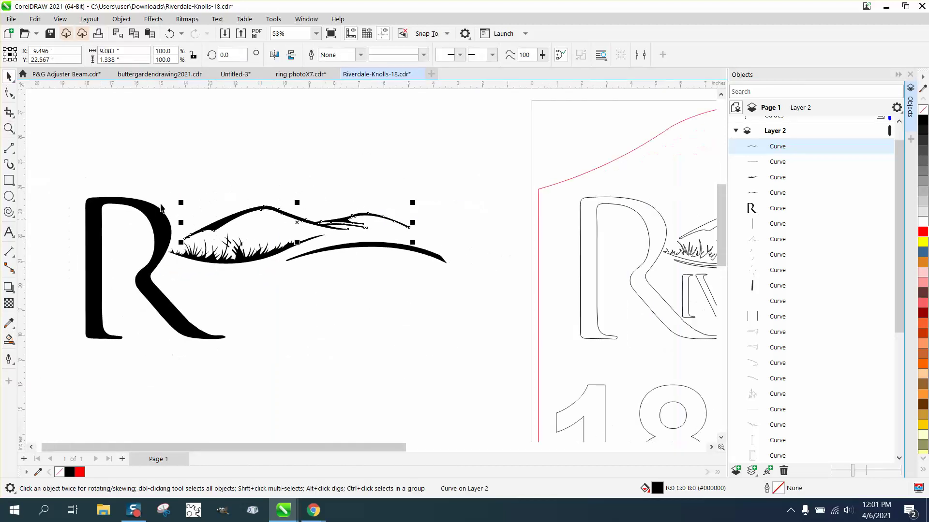
{"action": "left_click_drag", "start_coordinate": [57, 154], "coordinate": [449, 394]}
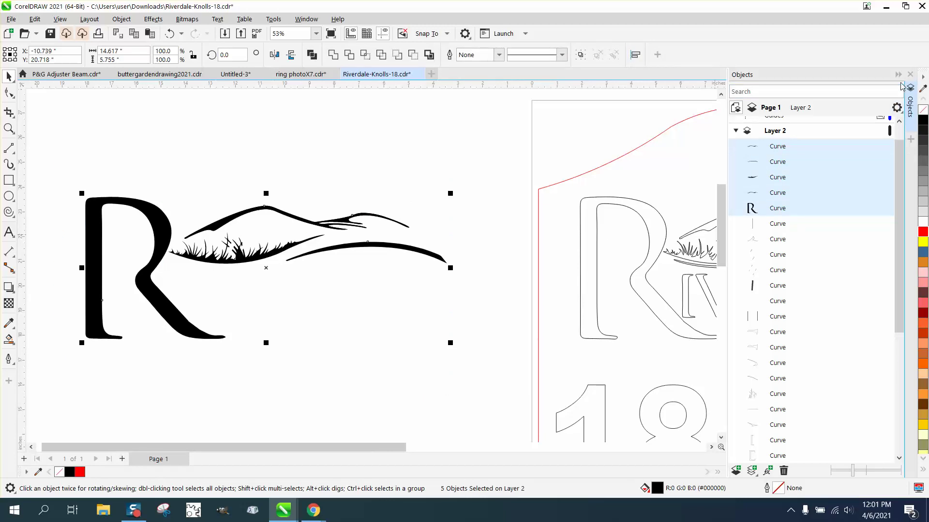
Give the five pieces no fill and red outlines, then drag the grass curve down
{"action": "left_click", "coordinate": [910, 75]}
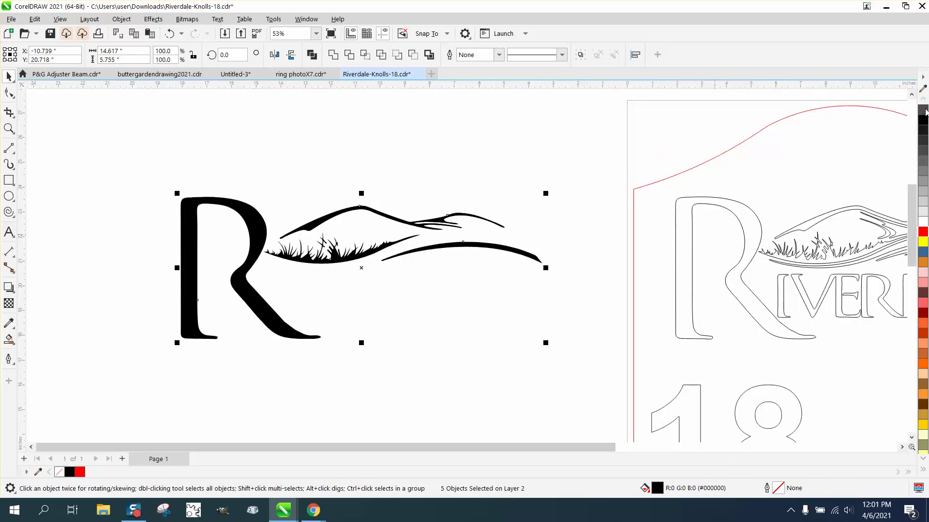
{"action": "left_click", "coordinate": [923, 110]}
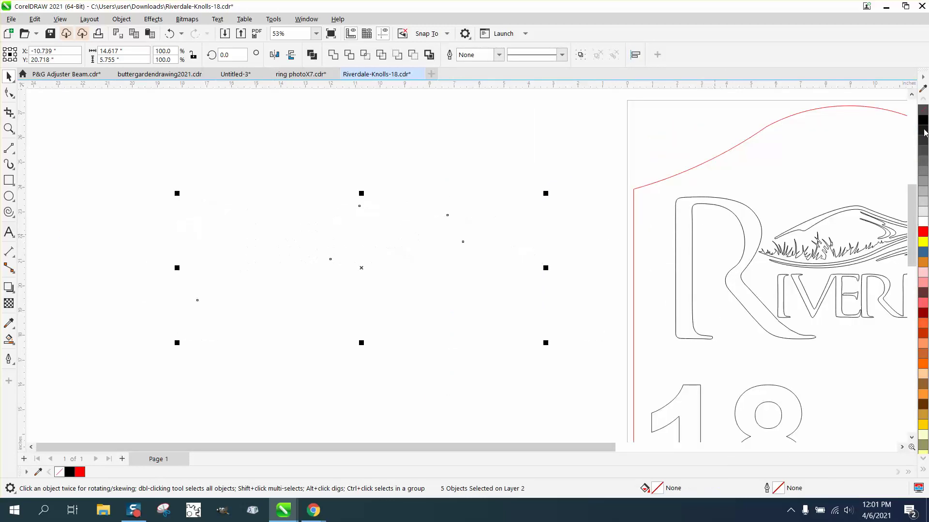
{"action": "right_click", "coordinate": [922, 232]}
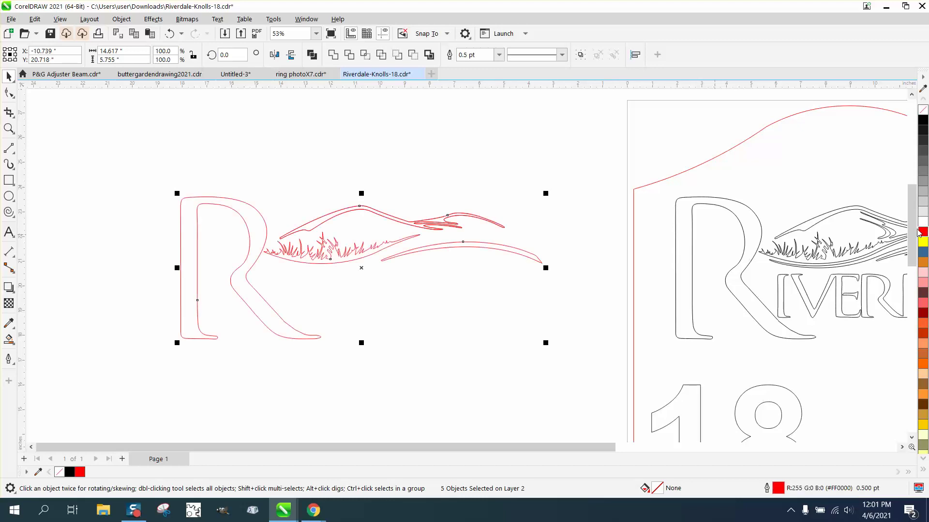
{"action": "left_click", "coordinate": [56, 112]}
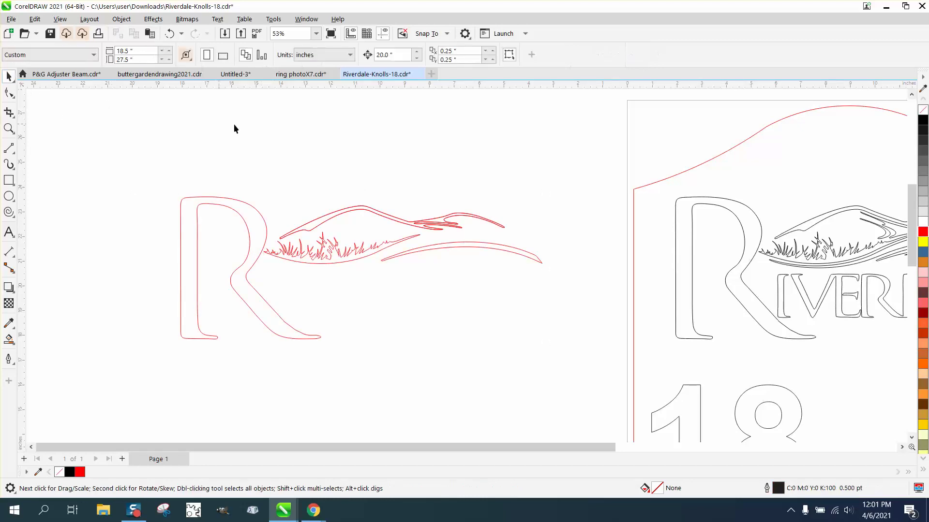
{"action": "left_click_drag", "start_coordinate": [338, 252], "coordinate": [341, 284]}
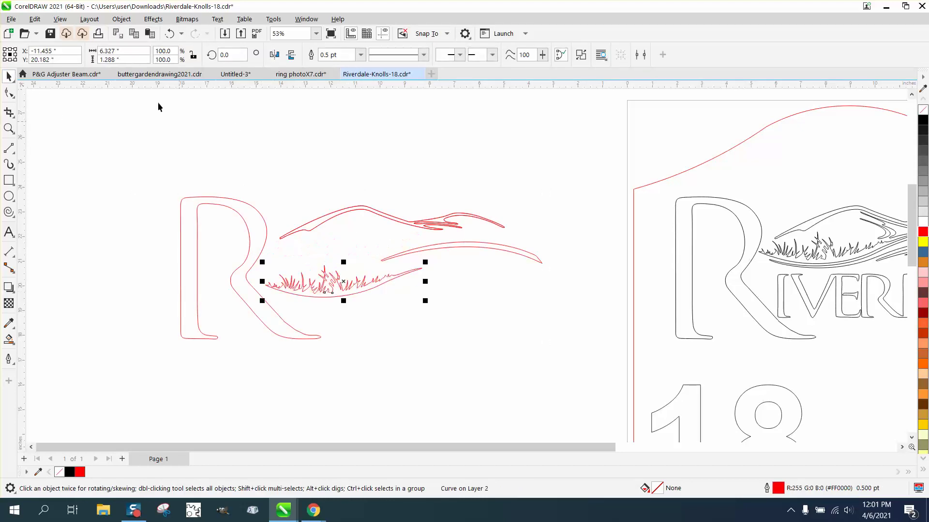
Undo the grass curve move and zoom in to edit the grass curve's nodes
{"action": "left_click", "coordinate": [167, 35]}
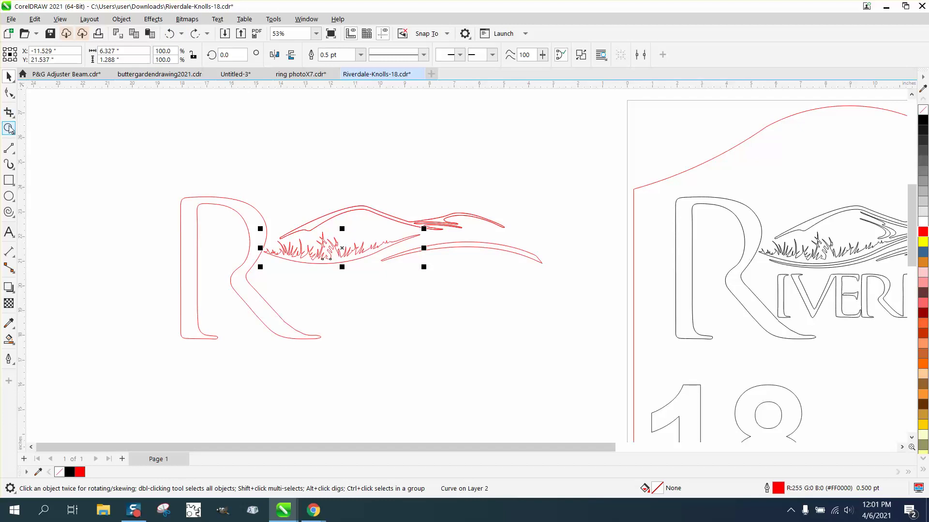
{"action": "left_click", "coordinate": [9, 128]}
{"action": "left_click_drag", "start_coordinate": [247, 225], "coordinate": [558, 308]}
{"action": "left_click", "coordinate": [9, 93]}
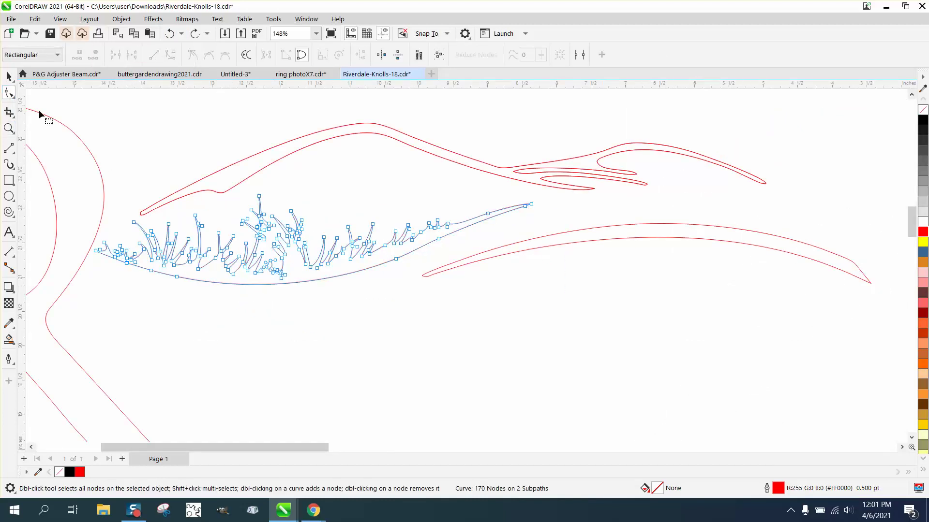
Zoom onto the grass curve's lower corner and delete its redundant nodes
{"action": "left_click", "coordinate": [9, 128]}
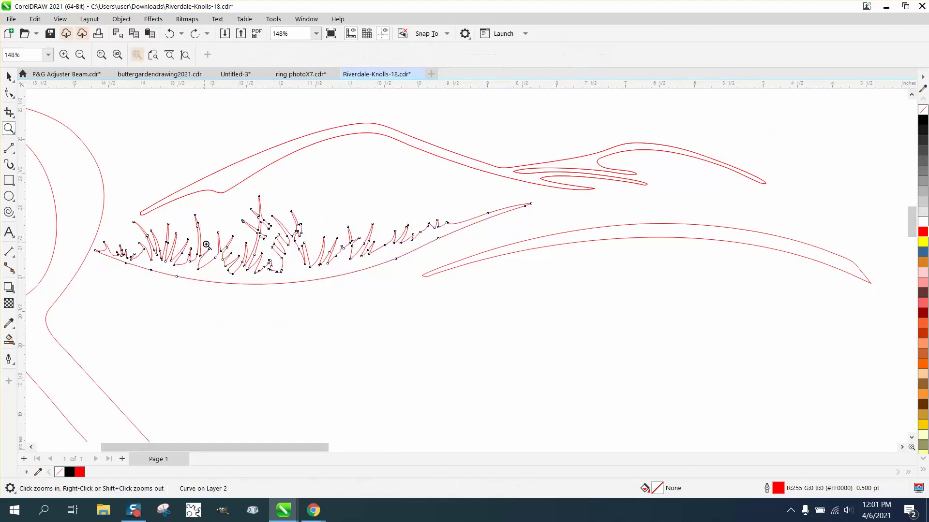
{"action": "left_click_drag", "start_coordinate": [264, 263], "coordinate": [353, 303]}
{"action": "left_click_drag", "start_coordinate": [139, 145], "coordinate": [319, 241]}
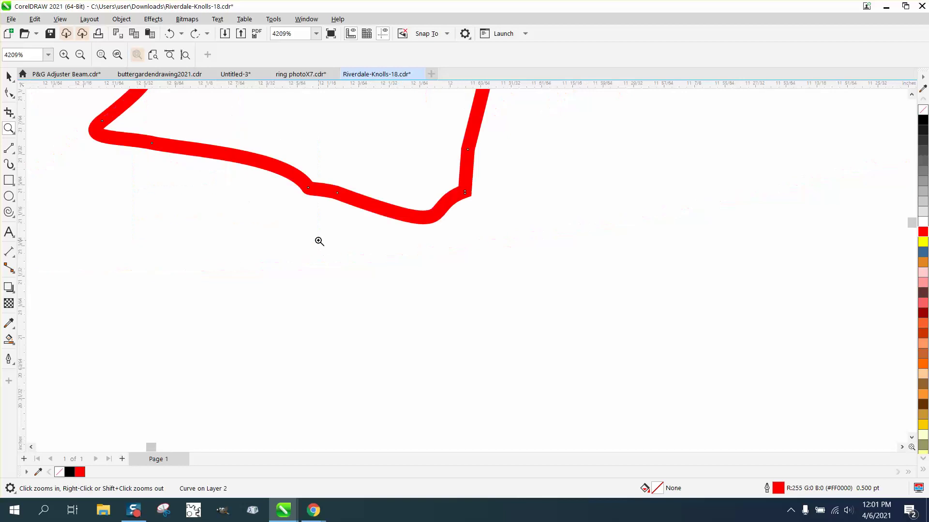
{"action": "left_click", "coordinate": [10, 93]}
{"action": "left_click_drag", "start_coordinate": [290, 155], "coordinate": [498, 245]}
{"action": "key", "text": "Delete"}
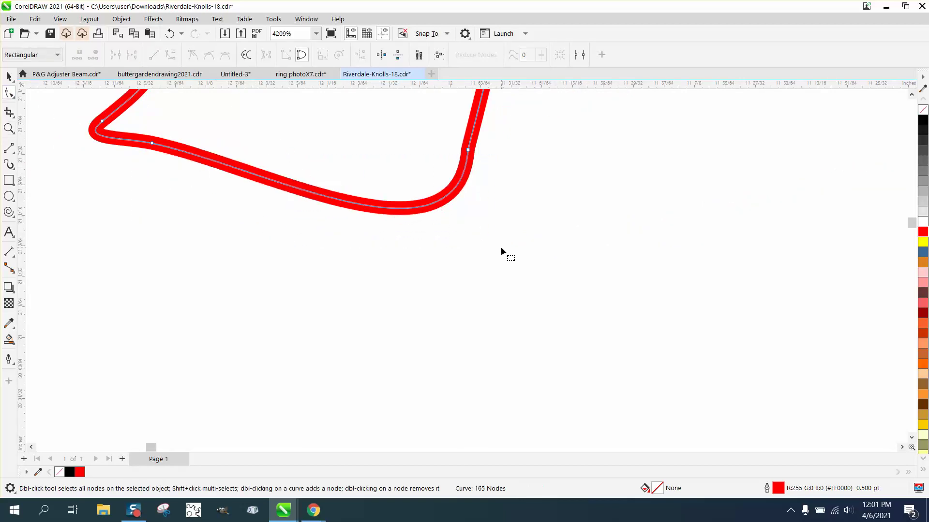
{"action": "scroll", "coordinate": [501, 249], "scroll_direction": "down", "scroll_amount": 2}
{"action": "scroll", "coordinate": [503, 263], "scroll_direction": "down", "scroll_amount": 4}
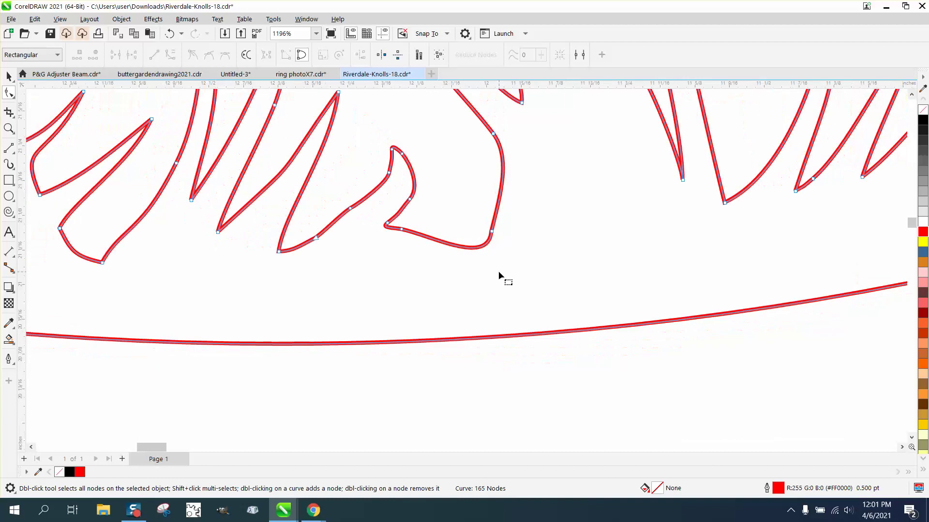
{"action": "scroll", "coordinate": [498, 272], "scroll_direction": "down", "scroll_amount": 1}
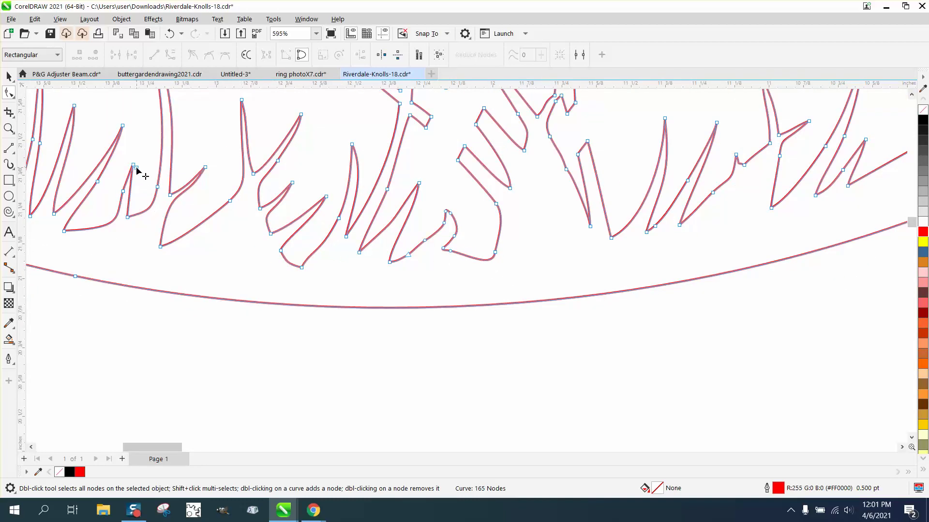
Delete the extra node near a grass blade tip and bend the blade's left side outward
{"action": "left_click", "coordinate": [9, 128]}
{"action": "left_click_drag", "start_coordinate": [124, 170], "coordinate": [208, 211]}
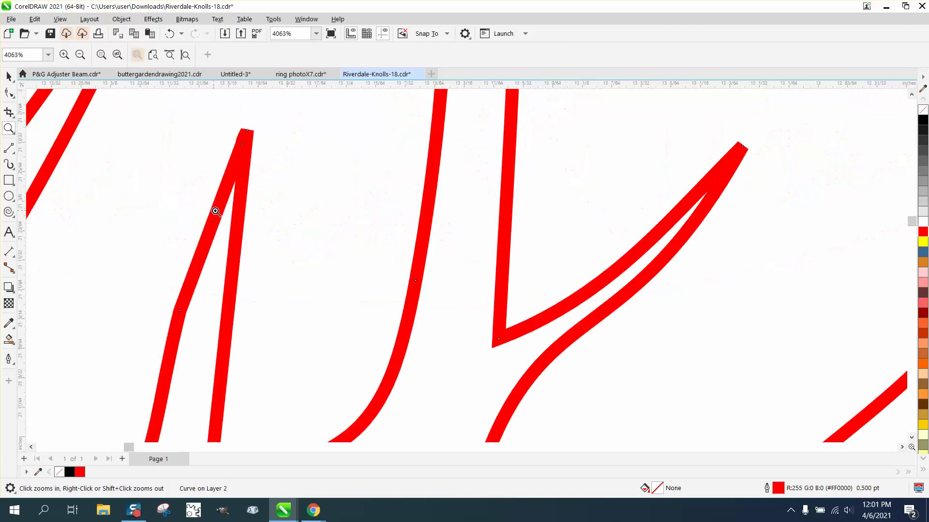
{"action": "left_click", "coordinate": [9, 93]}
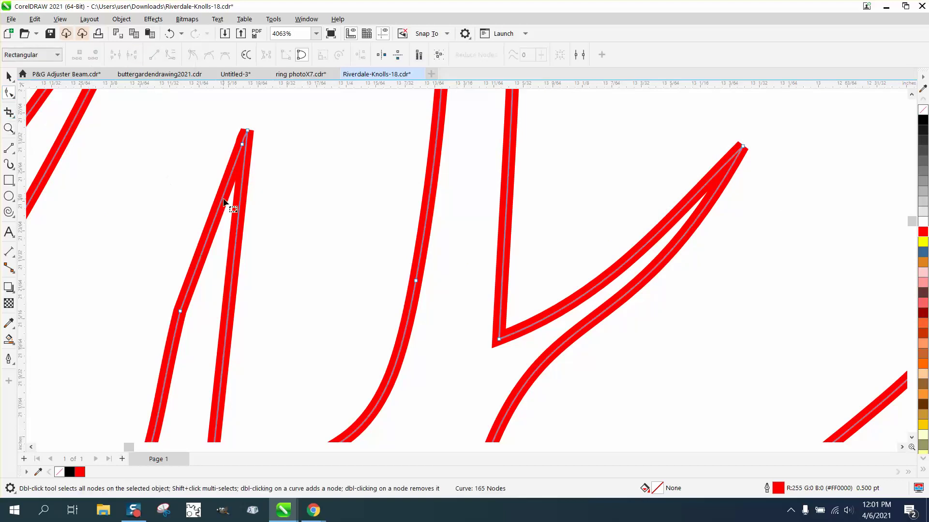
{"action": "left_click", "coordinate": [242, 144]}
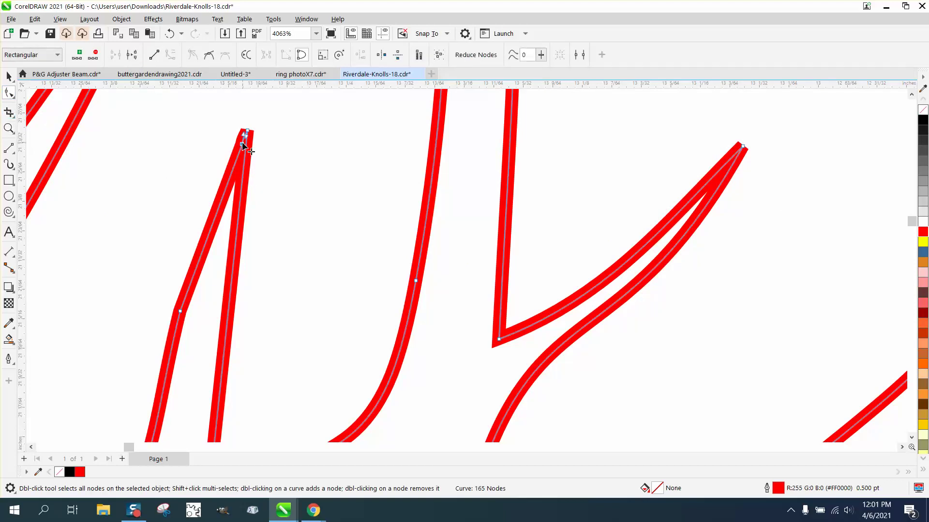
{"action": "key", "text": "Delete"}
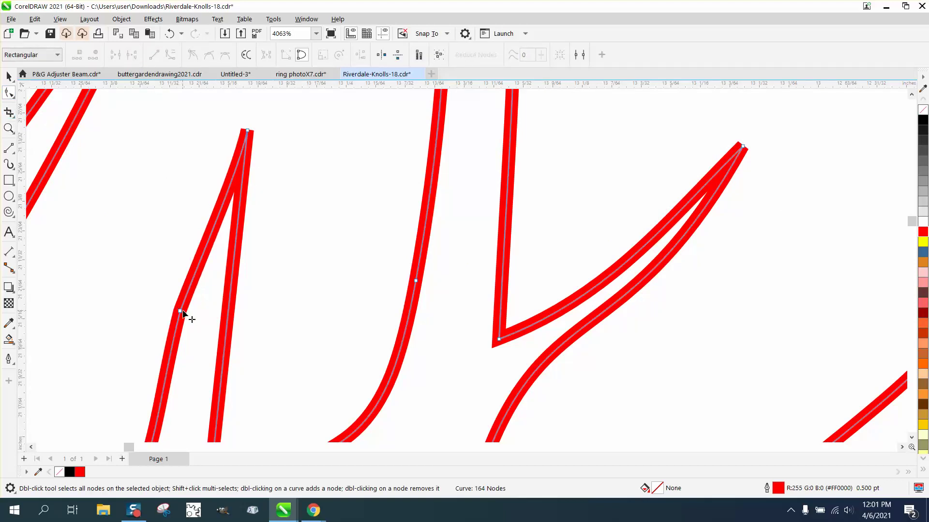
{"action": "left_click", "coordinate": [247, 131]}
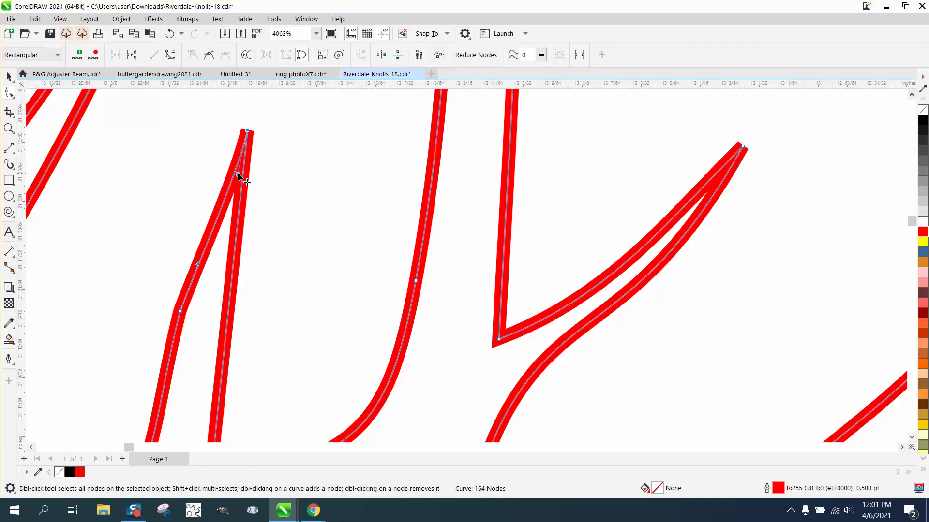
{"action": "left_click_drag", "start_coordinate": [238, 176], "coordinate": [214, 166]}
Select all grass curve nodes, run Reduce Nodes, then undo it to keep 164 nodes
{"action": "scroll", "coordinate": [290, 191], "scroll_direction": "down", "scroll_amount": 5}
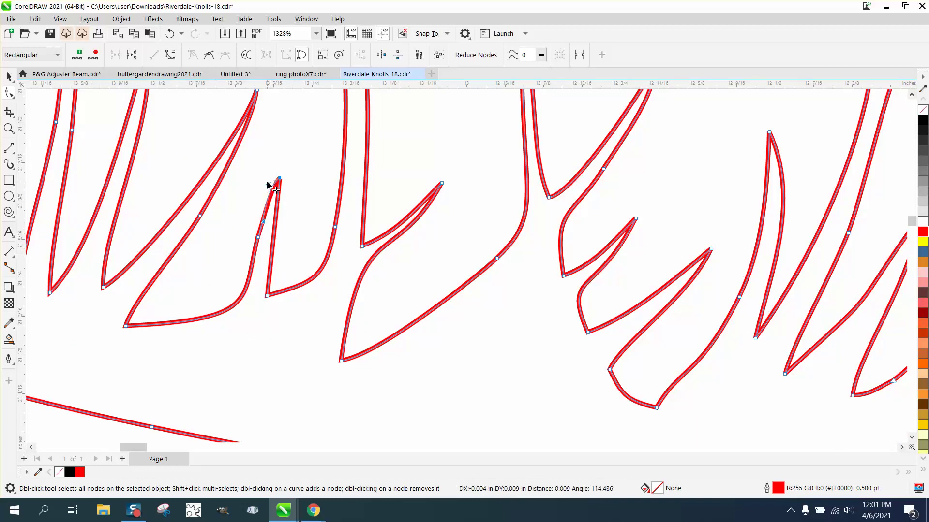
{"action": "scroll", "coordinate": [310, 237], "scroll_direction": "down", "scroll_amount": 3}
{"action": "scroll", "coordinate": [306, 239], "scroll_direction": "down", "scroll_amount": 4}
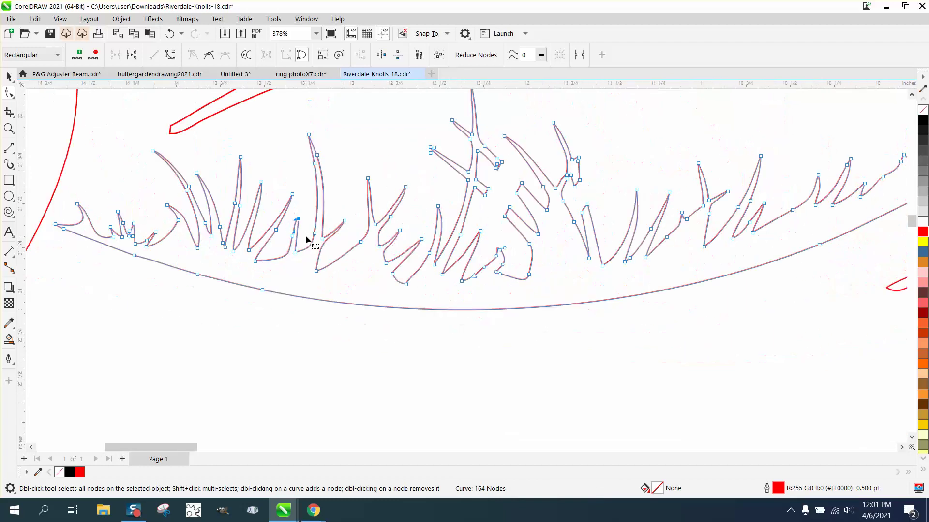
{"action": "scroll", "coordinate": [535, 257], "scroll_direction": "down", "scroll_amount": 2}
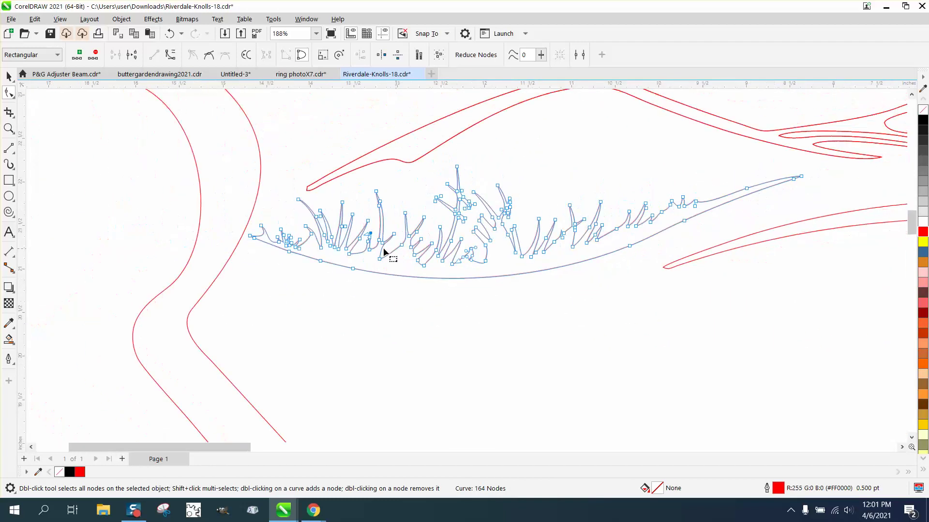
{"action": "scroll", "coordinate": [218, 174], "scroll_direction": "down", "scroll_amount": 1}
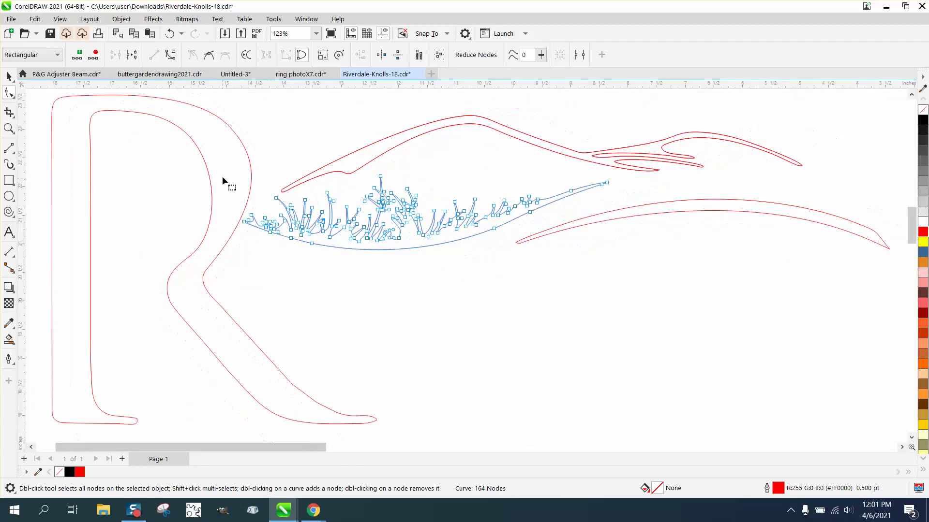
{"action": "left_click_drag", "start_coordinate": [213, 166], "coordinate": [506, 237]}
{"action": "left_click_drag", "start_coordinate": [635, 263], "coordinate": [637, 263]}
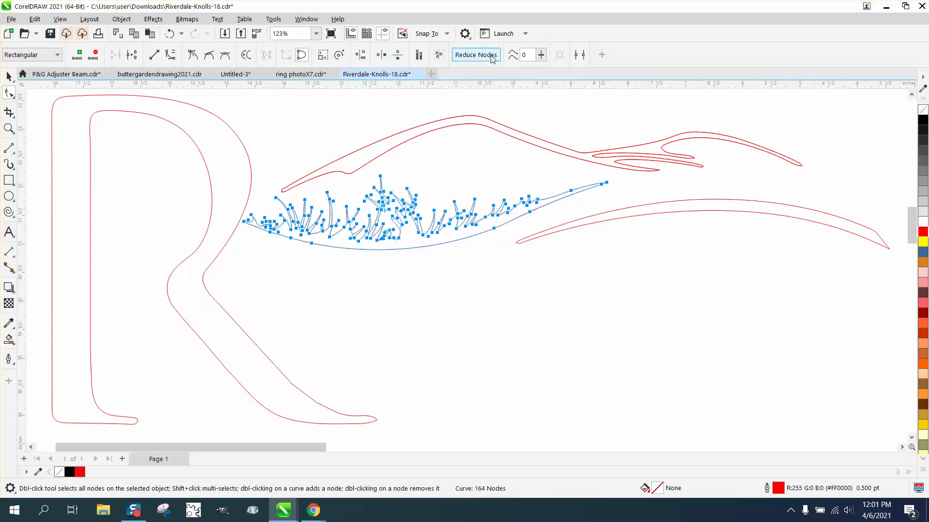
{"action": "left_click", "coordinate": [476, 54]}
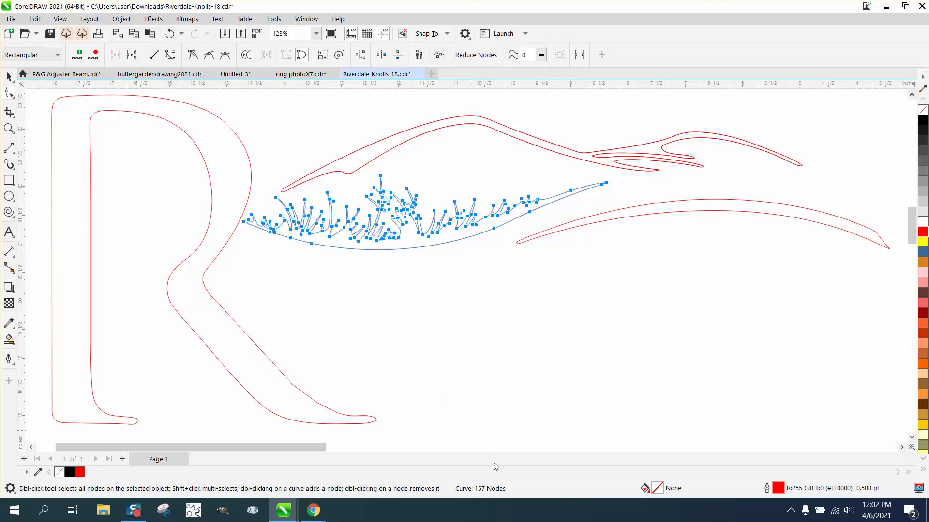
{"action": "left_click", "coordinate": [170, 34]}
{"action": "left_click", "coordinate": [9, 128]}
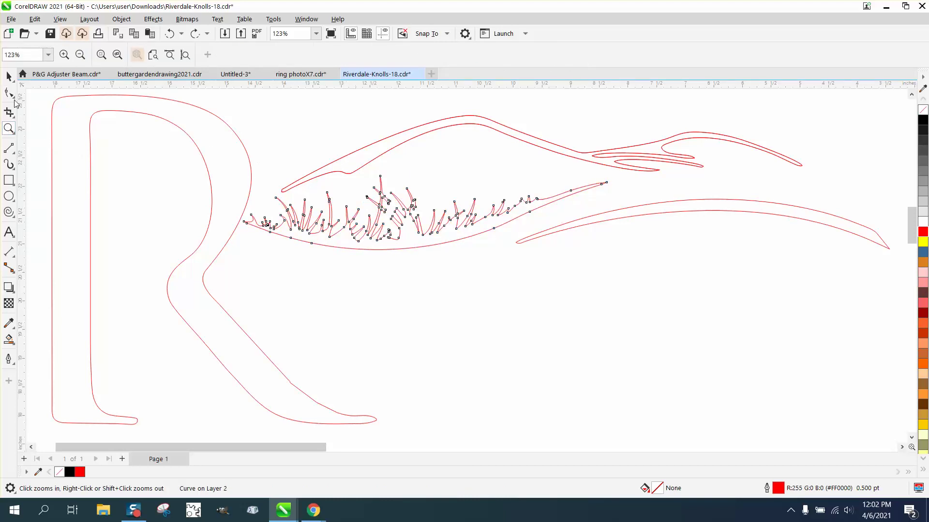
{"action": "left_click", "coordinate": [9, 93]}
Zoom onto the upper swoosh's left tip and delete the tip node
{"action": "left_click", "coordinate": [373, 161]}
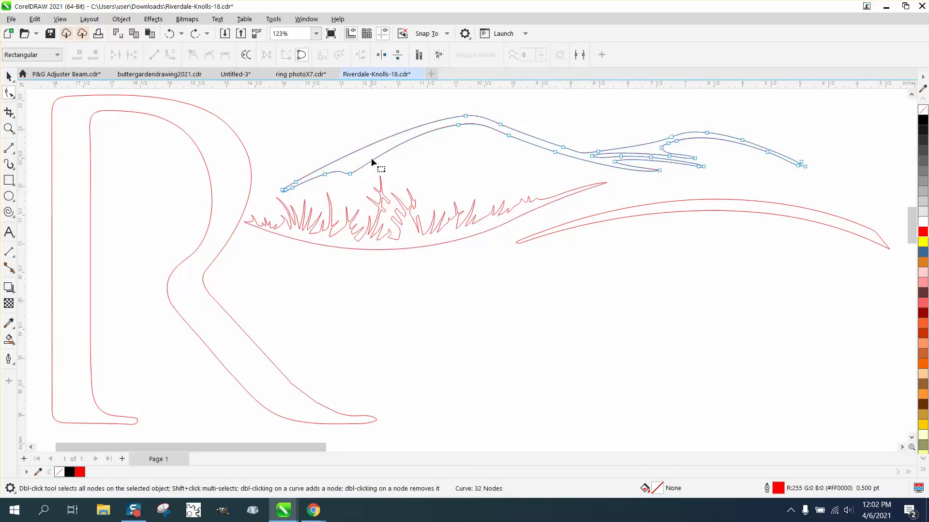
{"action": "left_click", "coordinate": [9, 128]}
{"action": "left_click_drag", "start_coordinate": [279, 183], "coordinate": [386, 221]}
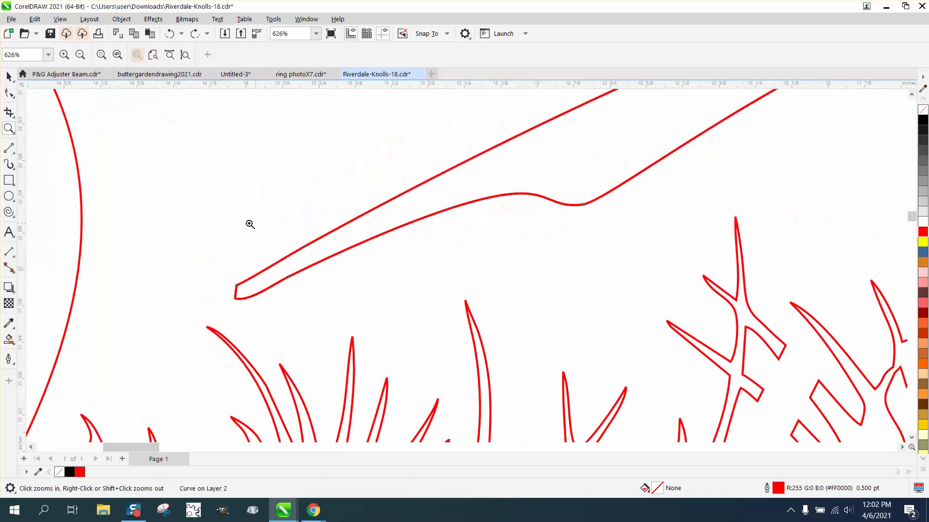
{"action": "left_click", "coordinate": [9, 93]}
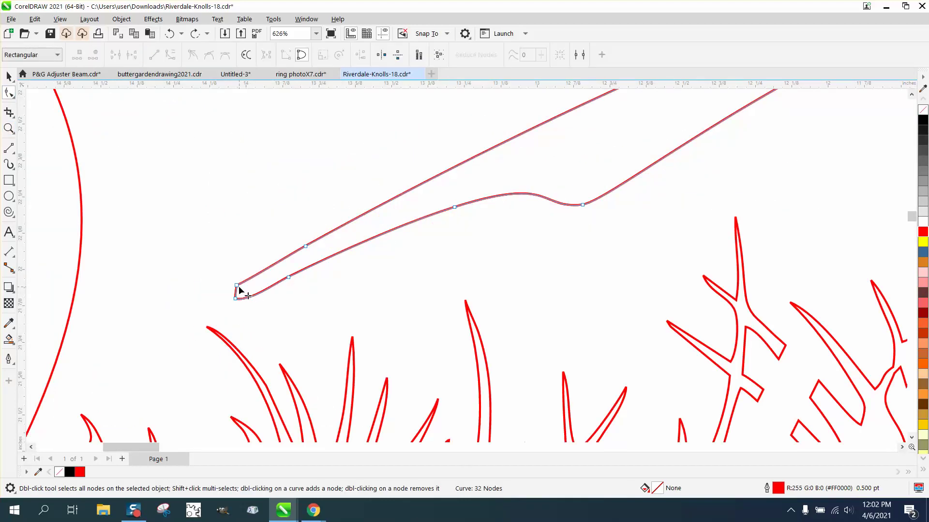
{"action": "left_click", "coordinate": [237, 287]}
{"action": "key", "text": "Delete"}
Reselect the upper swoosh, zoom closer, and remove three redundant nodes by double-clicking
{"action": "left_click", "coordinate": [9, 75]}
{"action": "scroll", "coordinate": [315, 257], "scroll_direction": "down", "scroll_amount": 2}
{"action": "left_click", "coordinate": [378, 263]}
{"action": "left_click", "coordinate": [8, 92]}
{"action": "left_click", "coordinate": [263, 274]}
{"action": "left_click", "coordinate": [9, 128]}
{"action": "left_click_drag", "start_coordinate": [258, 194], "coordinate": [461, 337]}
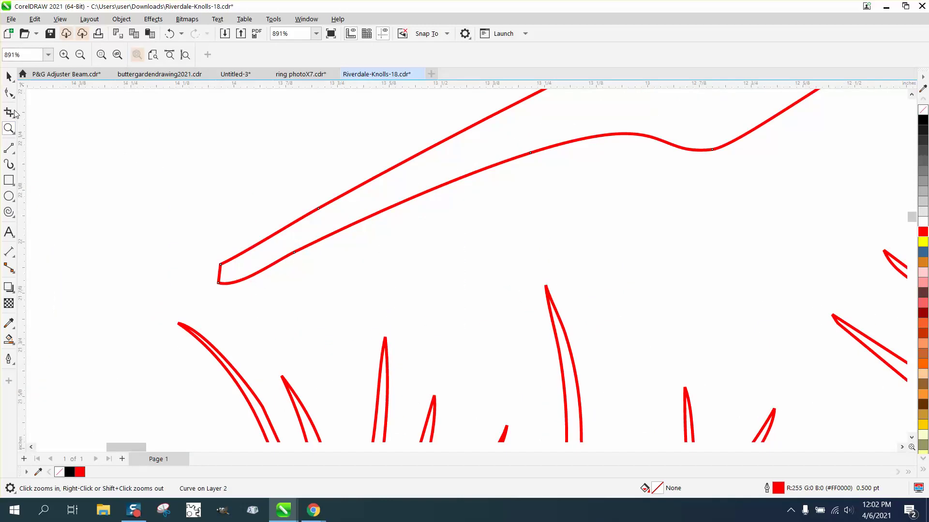
{"action": "left_click", "coordinate": [9, 93]}
{"action": "double_click", "coordinate": [220, 264]}
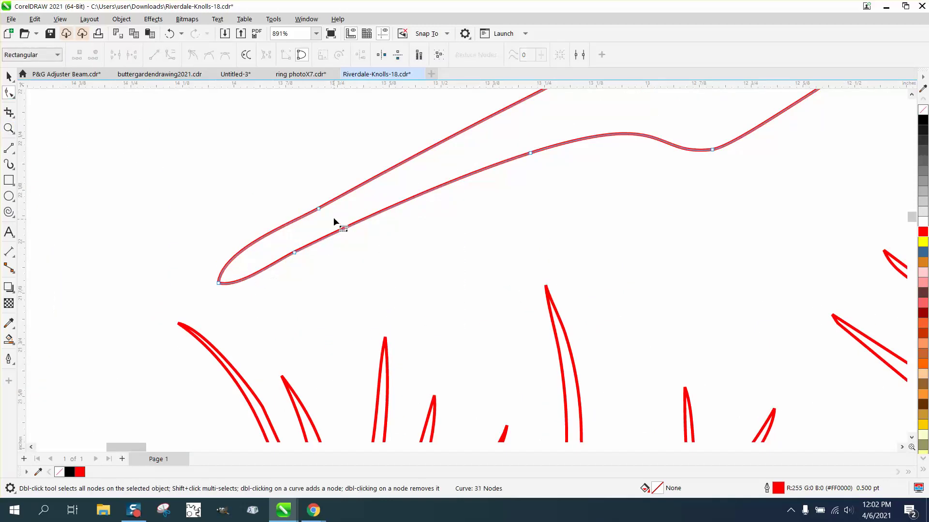
{"action": "double_click", "coordinate": [294, 253]}
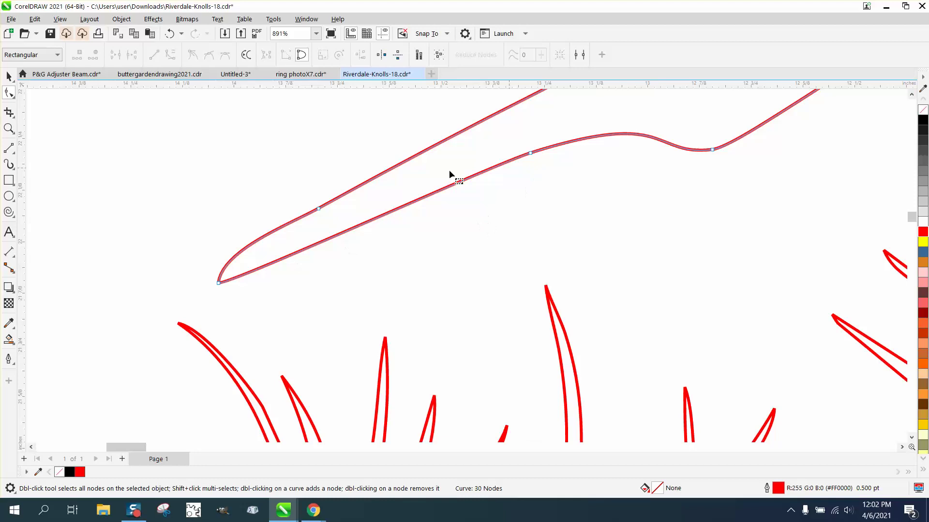
{"action": "double_click", "coordinate": [317, 210]}
Reshape the curve at the swoosh tip and delete four more redundant nodes
{"action": "scroll", "coordinate": [379, 282], "scroll_direction": "down", "scroll_amount": 2}
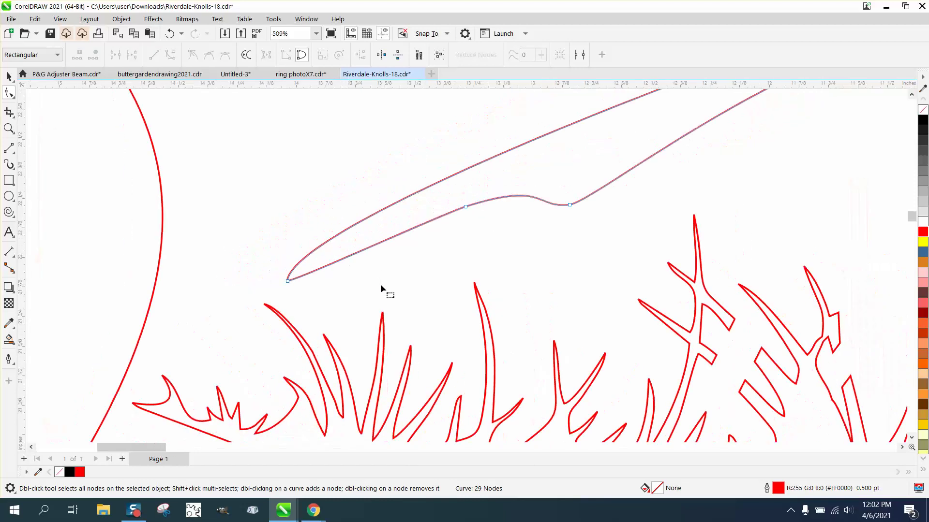
{"action": "left_click", "coordinate": [301, 282]}
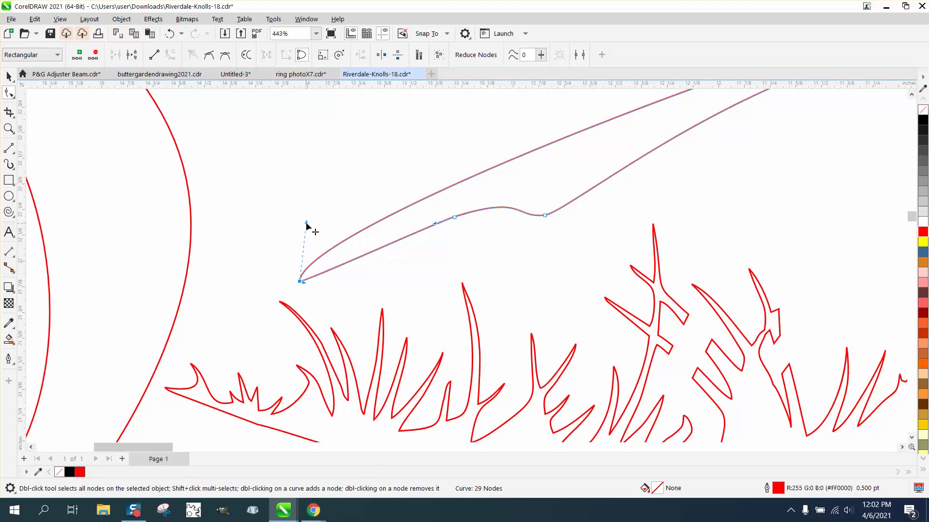
{"action": "left_click_drag", "start_coordinate": [308, 224], "coordinate": [259, 254]}
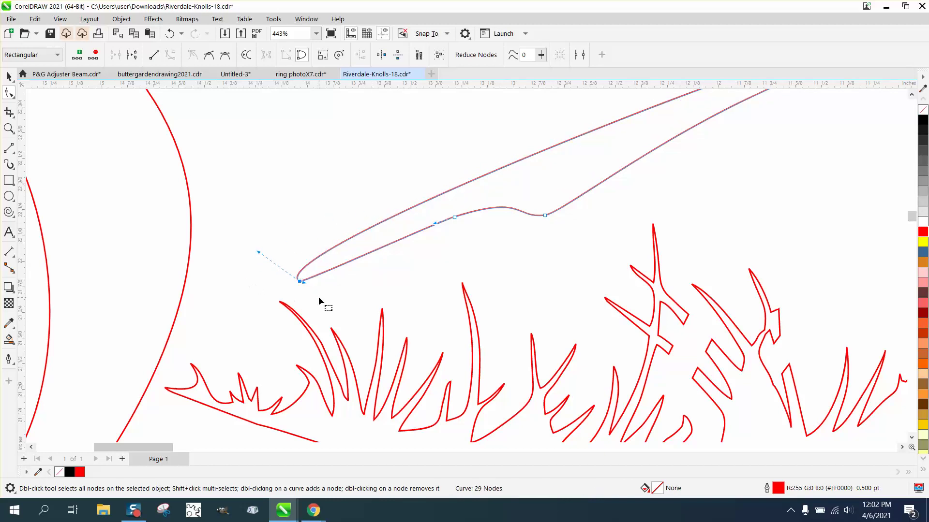
{"action": "scroll", "coordinate": [278, 263], "scroll_direction": "down", "scroll_amount": 4}
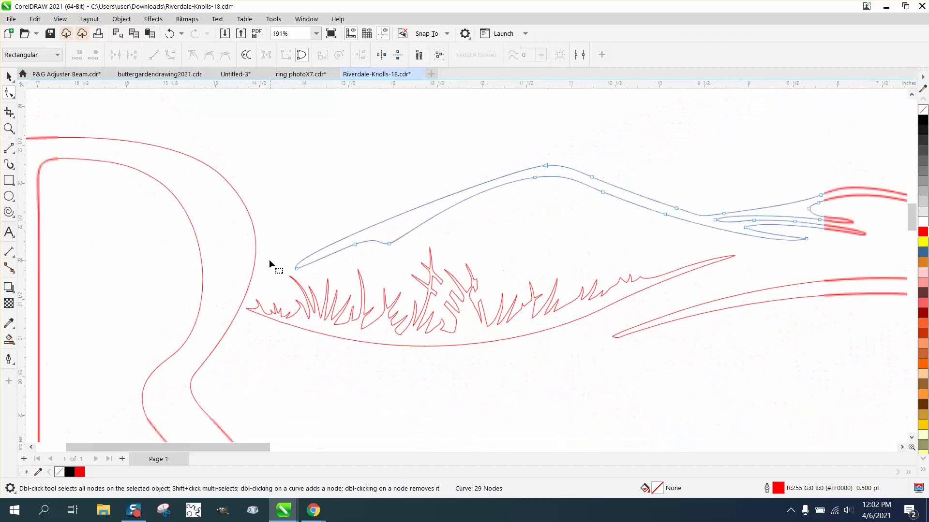
{"action": "left_click_drag", "start_coordinate": [594, 186], "coordinate": [566, 194]}
{"action": "left_click", "coordinate": [171, 34]}
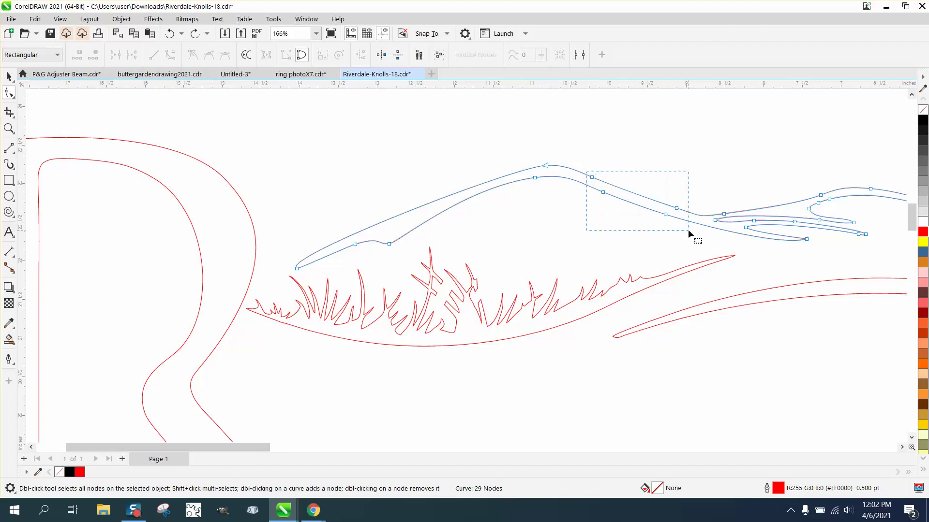
{"action": "left_click_drag", "start_coordinate": [689, 230], "coordinate": [689, 230]}
{"action": "key", "text": "Delete"}
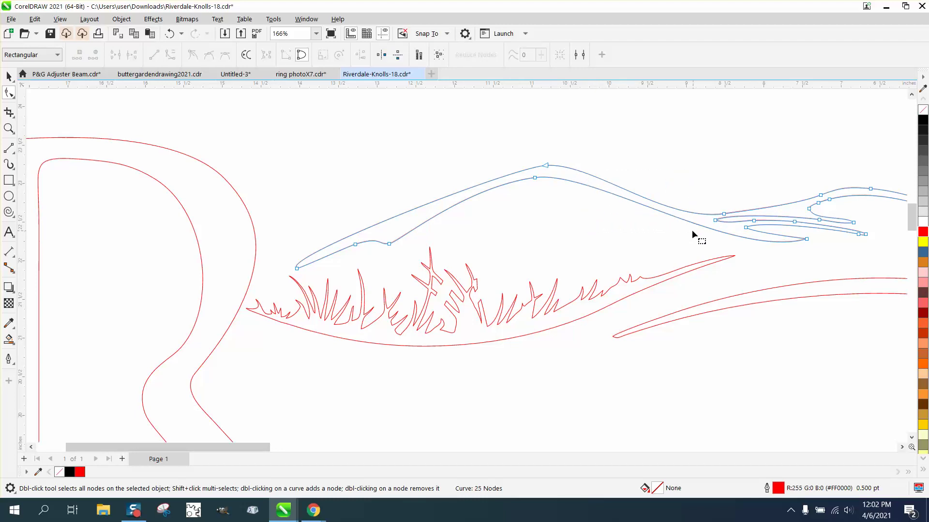
Zoom onto the swoosh's right part and smooth the curve at the node below the crest
{"action": "left_click", "coordinate": [8, 128]}
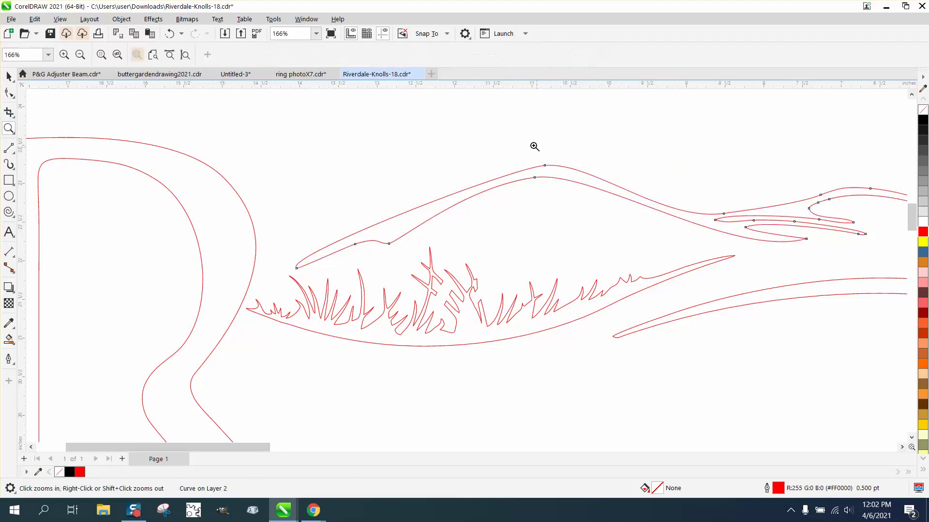
{"action": "left_click_drag", "start_coordinate": [506, 146], "coordinate": [906, 374]}
{"action": "left_click", "coordinate": [9, 92]}
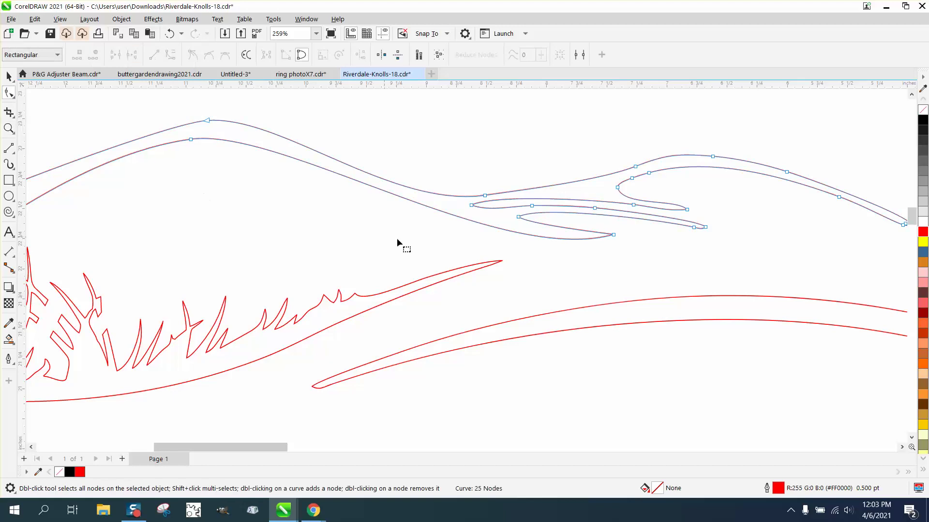
{"action": "left_click", "coordinate": [191, 139]}
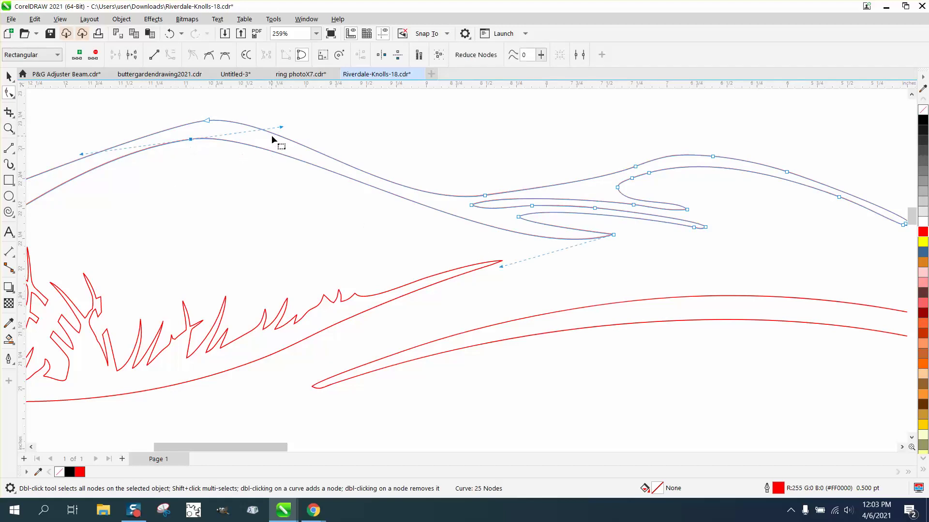
{"action": "right_click", "coordinate": [193, 142]}
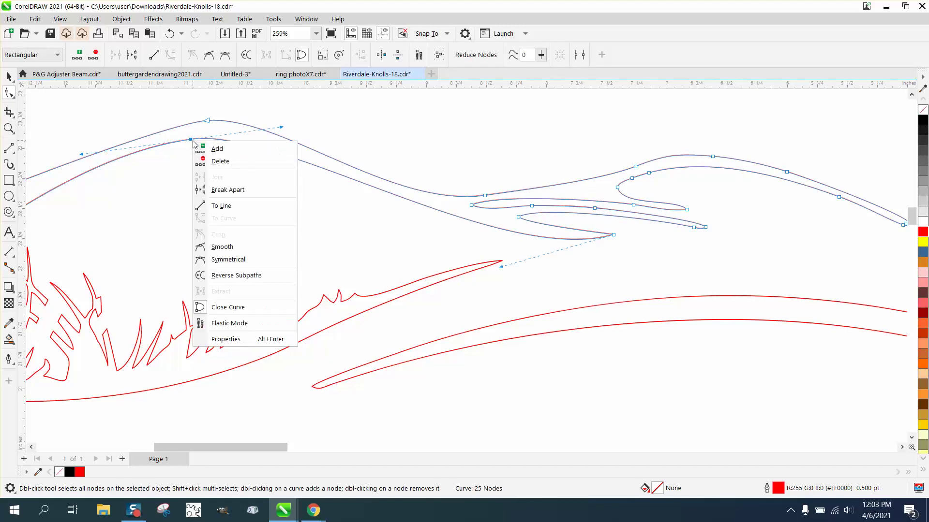
{"action": "left_click", "coordinate": [176, 226]}
{"action": "right_click", "coordinate": [192, 142]}
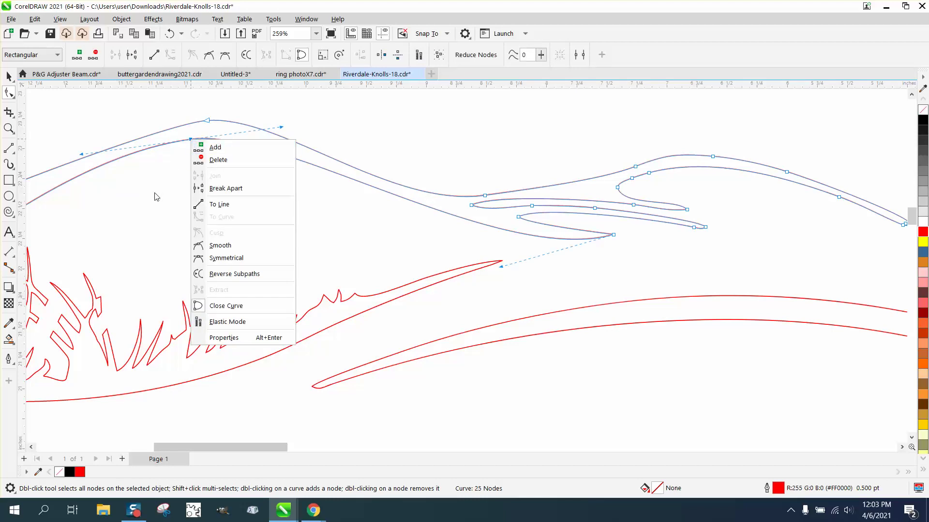
{"action": "left_click", "coordinate": [192, 153]}
{"action": "left_click", "coordinate": [190, 140]}
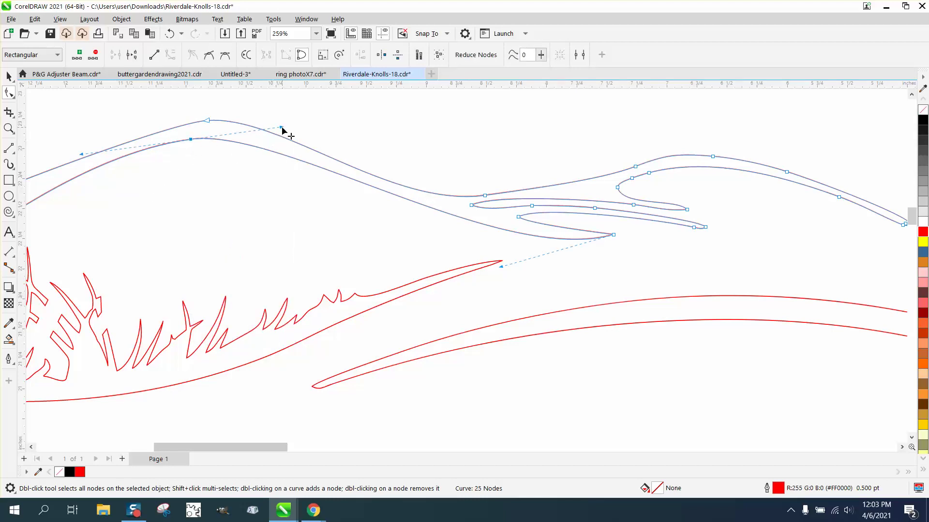
{"action": "left_click_drag", "start_coordinate": [282, 128], "coordinate": [282, 138]}
{"action": "scroll", "coordinate": [284, 156], "scroll_direction": "down", "scroll_amount": 10}
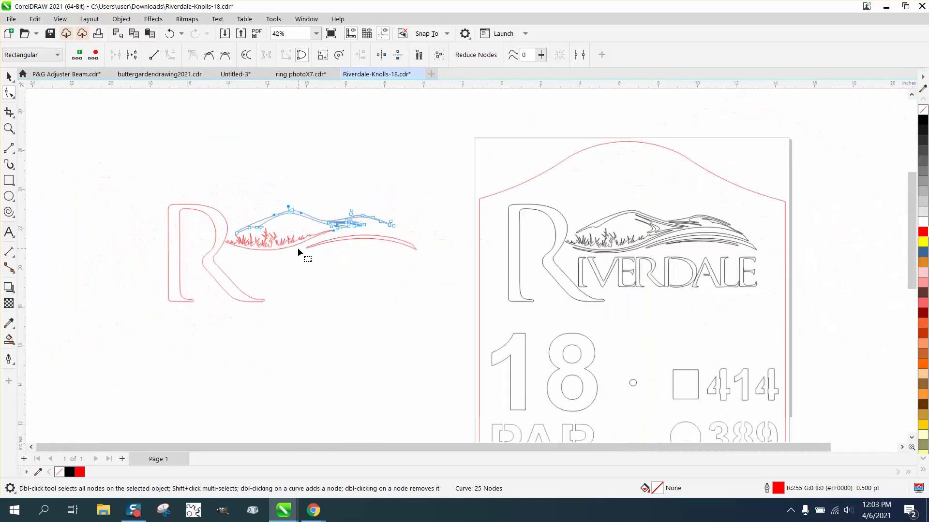
Smart Fill the right logo's lower swoosh and nudge the copy onto the left red logo
{"action": "left_click", "coordinate": [9, 76]}
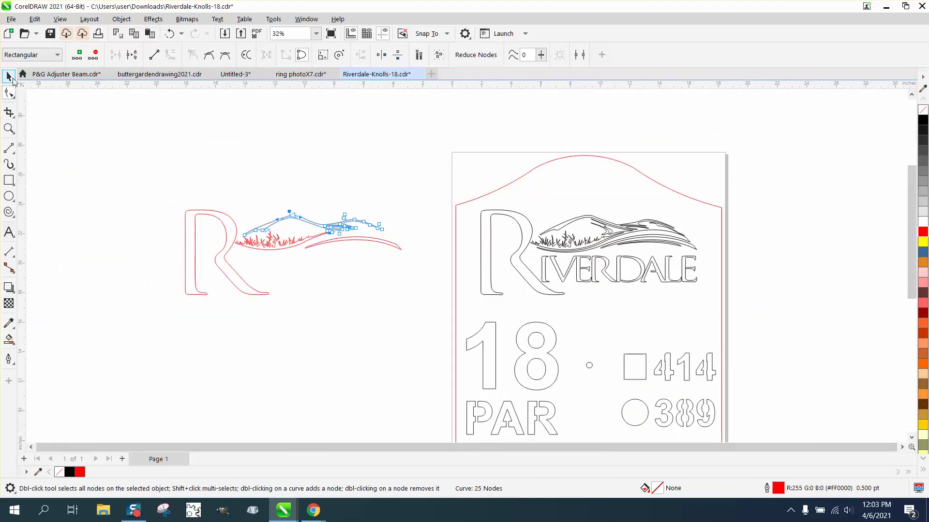
{"action": "left_click", "coordinate": [350, 259]}
{"action": "left_click", "coordinate": [358, 238]}
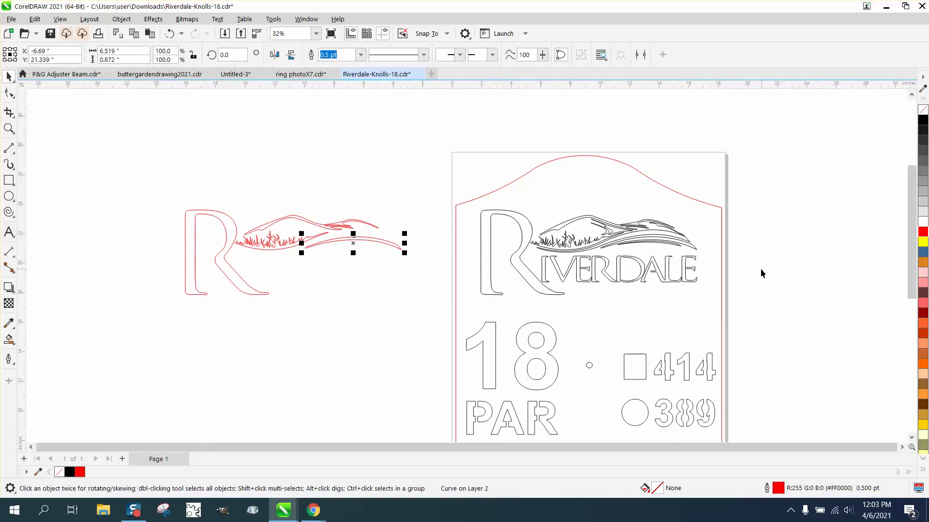
{"action": "left_click", "coordinate": [8, 341]}
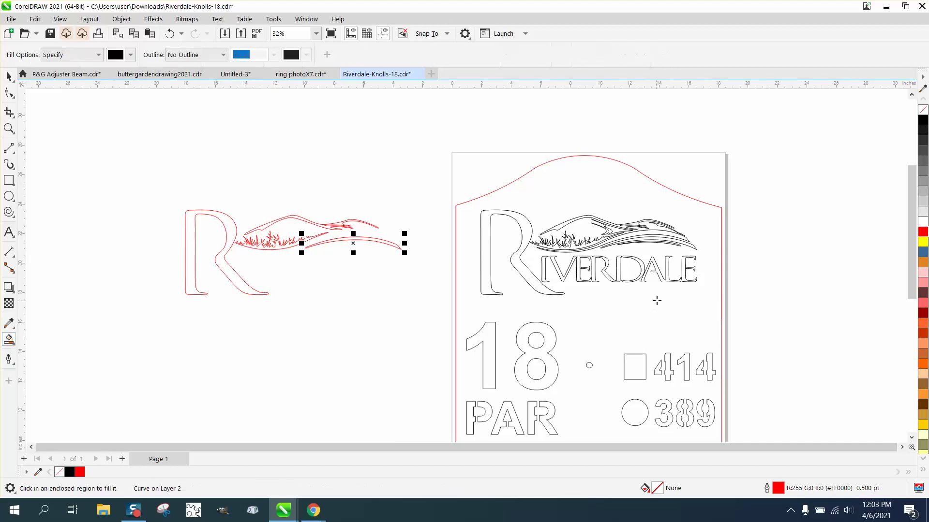
{"action": "left_click", "coordinate": [684, 243]}
{"action": "key", "text": "Left"}
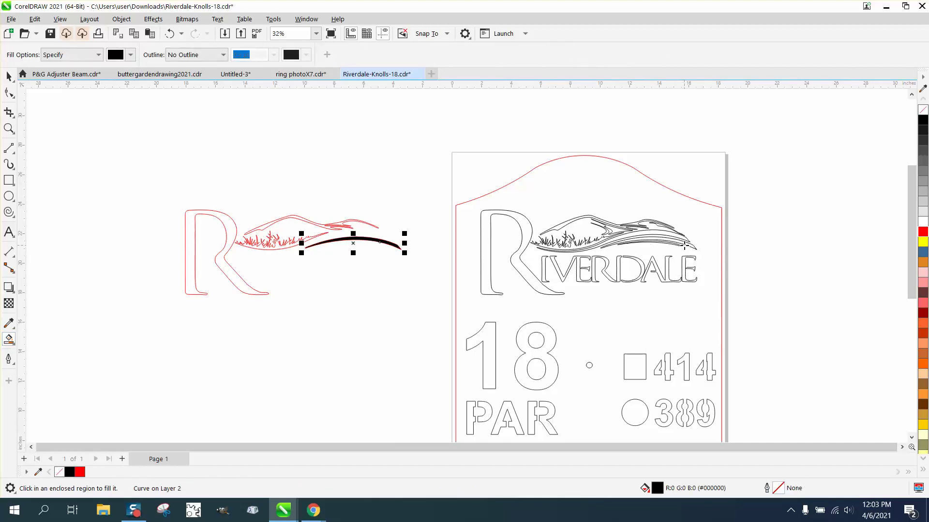
Give the new swoosh no fill and a black outline
{"action": "left_click", "coordinate": [923, 110]}
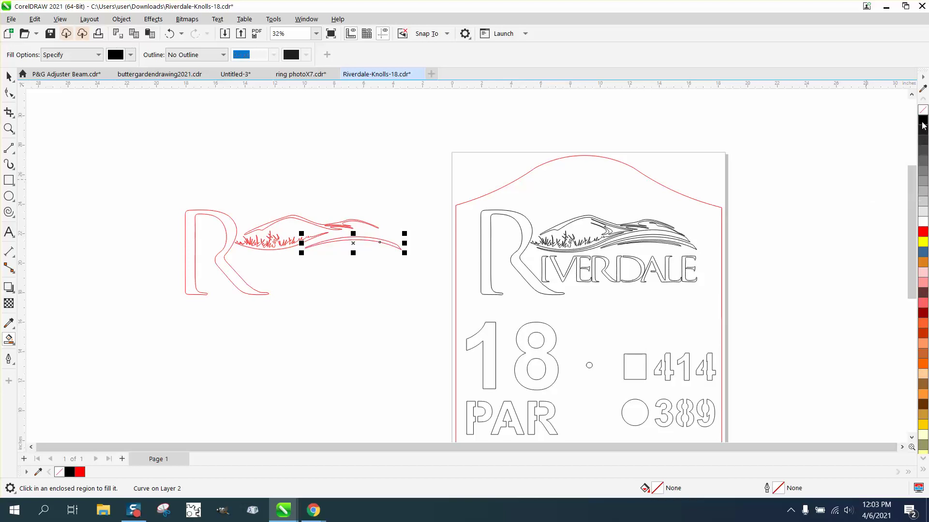
{"action": "right_click", "coordinate": [923, 121]}
{"action": "left_click", "coordinate": [8, 128]}
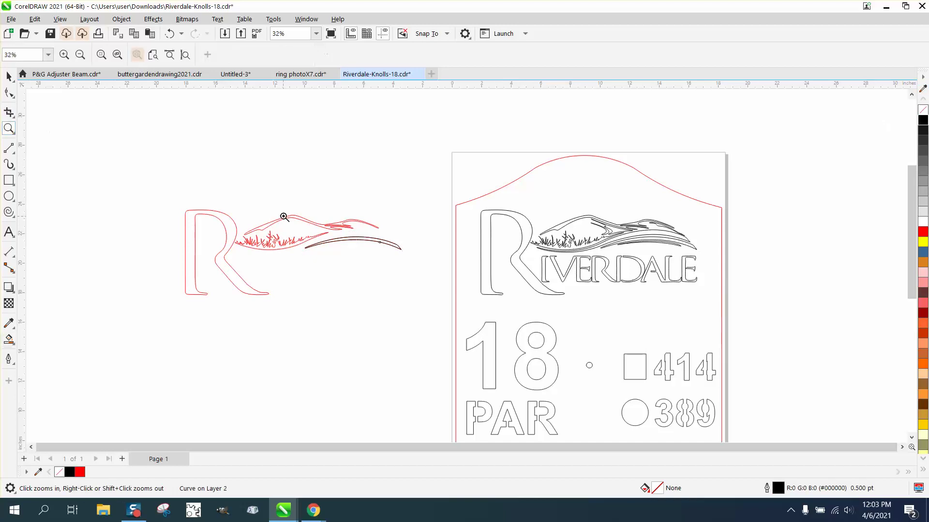
Set the nudge distance to 1 inch and shift the black swoosh copy 1 inch down and left
{"action": "left_click_drag", "start_coordinate": [289, 222], "coordinate": [429, 262]}
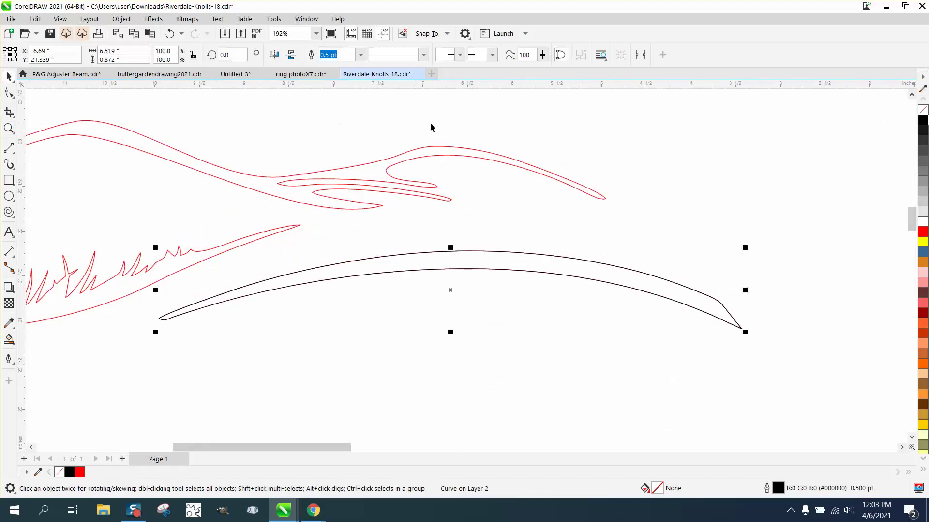
{"action": "left_click", "coordinate": [473, 102]}
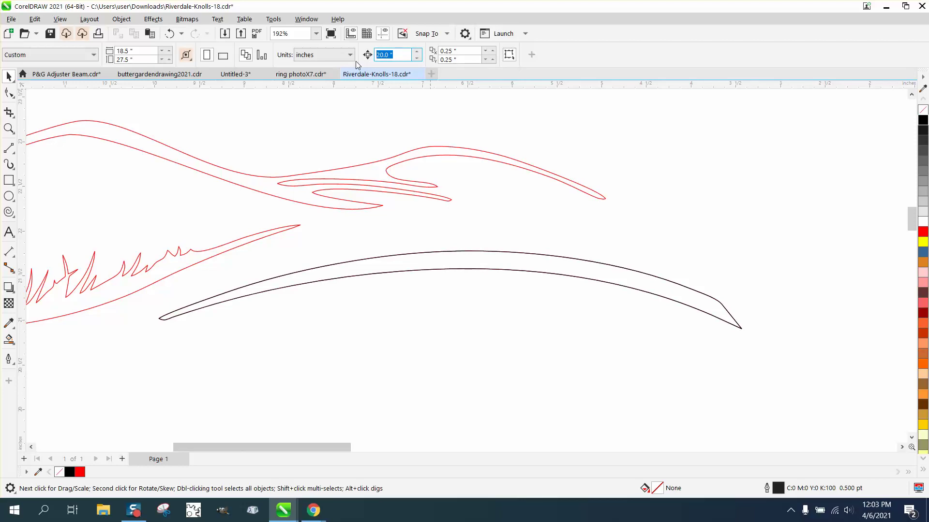
{"action": "type", "text": "1"}
{"action": "left_click", "coordinate": [483, 252]}
{"action": "key", "text": "Right"}
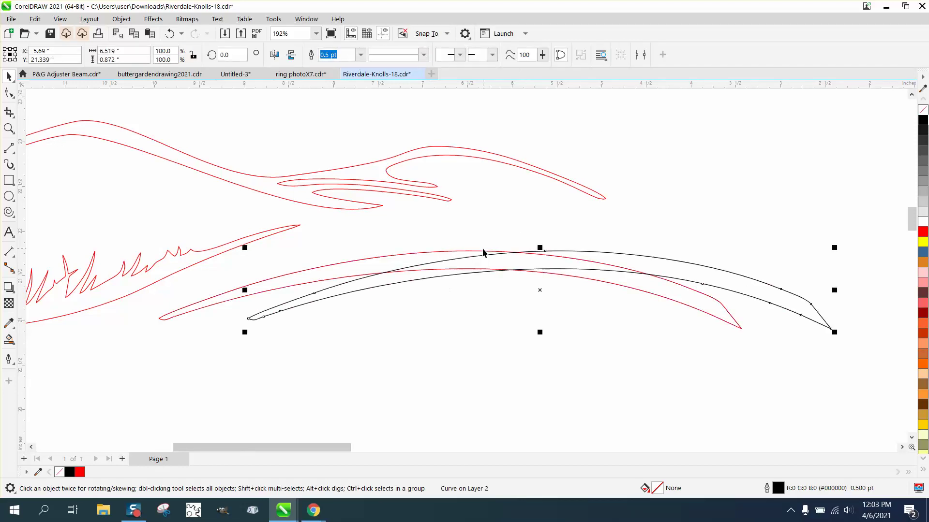
{"action": "key", "text": "Down"}
{"action": "key", "text": "Left"}
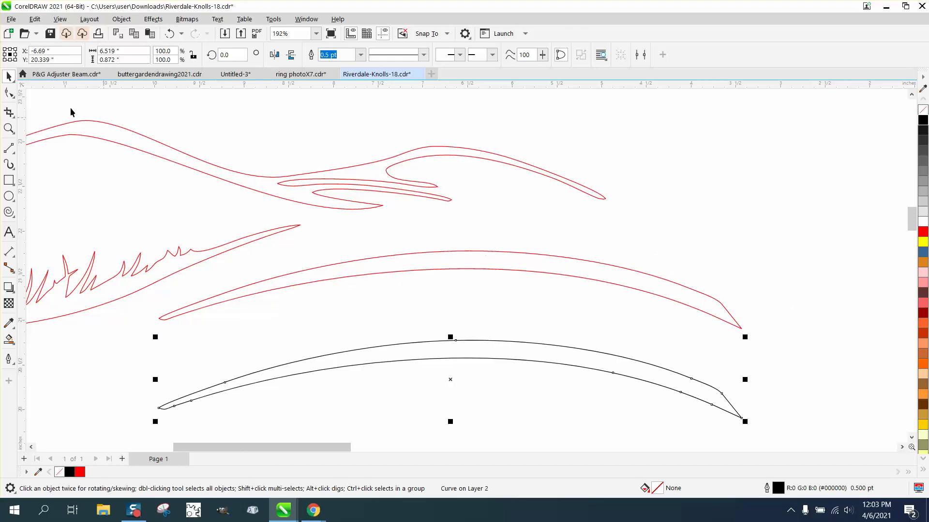
Delete three redundant nodes near the red arc's right tip and reshape the tip curve
{"action": "left_click", "coordinate": [8, 93]}
{"action": "left_click", "coordinate": [337, 264]}
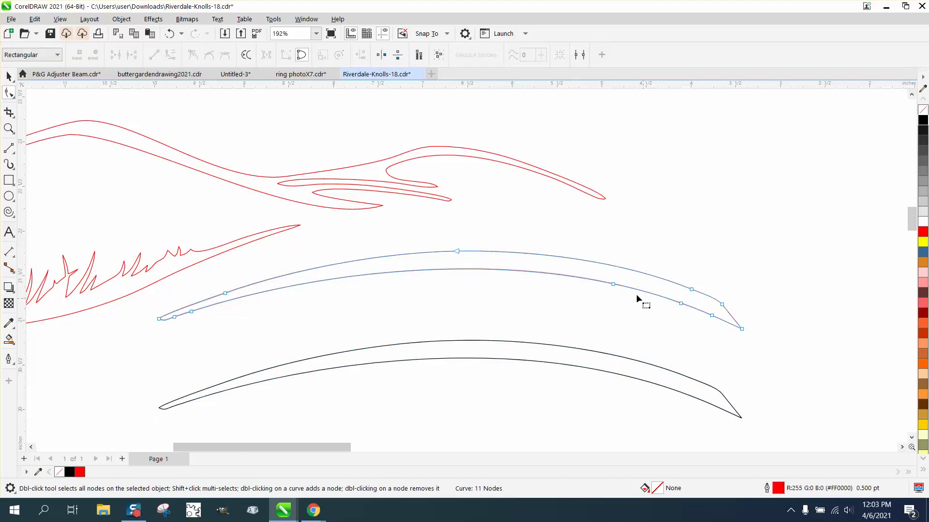
{"action": "left_click_drag", "start_coordinate": [607, 263], "coordinate": [716, 326]}
{"action": "left_click", "coordinate": [169, 33]}
{"action": "key", "text": "Delete"}
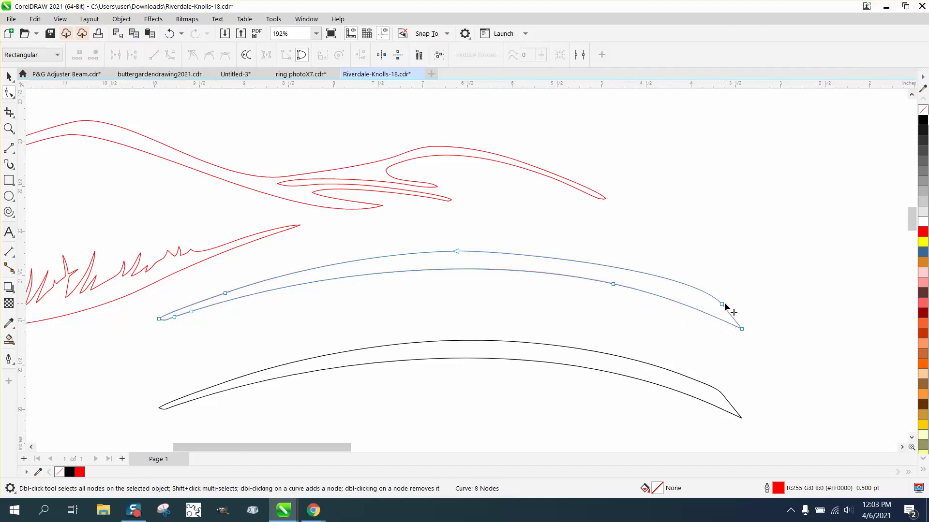
{"action": "left_click", "coordinate": [721, 304]}
{"action": "left_click_drag", "start_coordinate": [691, 272], "coordinate": [682, 274]}
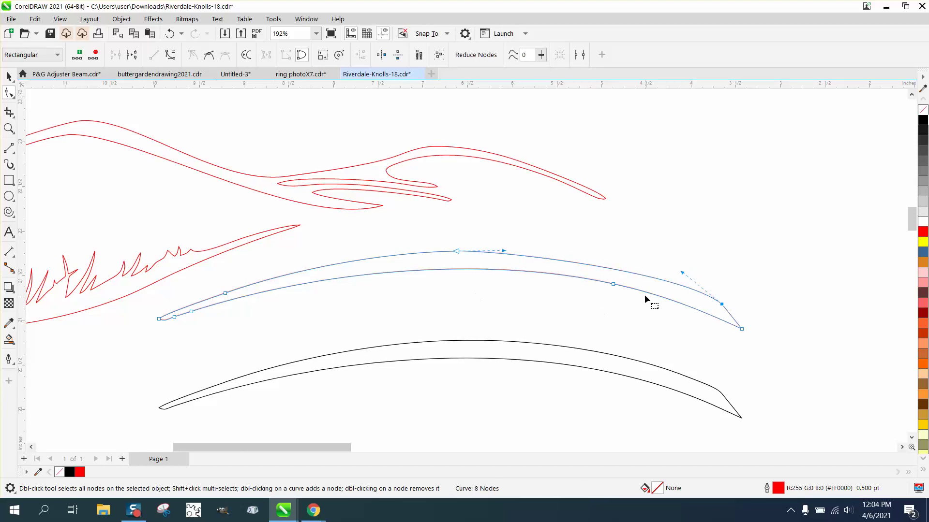
Remove surplus nodes at both ends and the top, leaving 5 nodes with a smooth right tip
{"action": "double_click", "coordinate": [612, 284]}
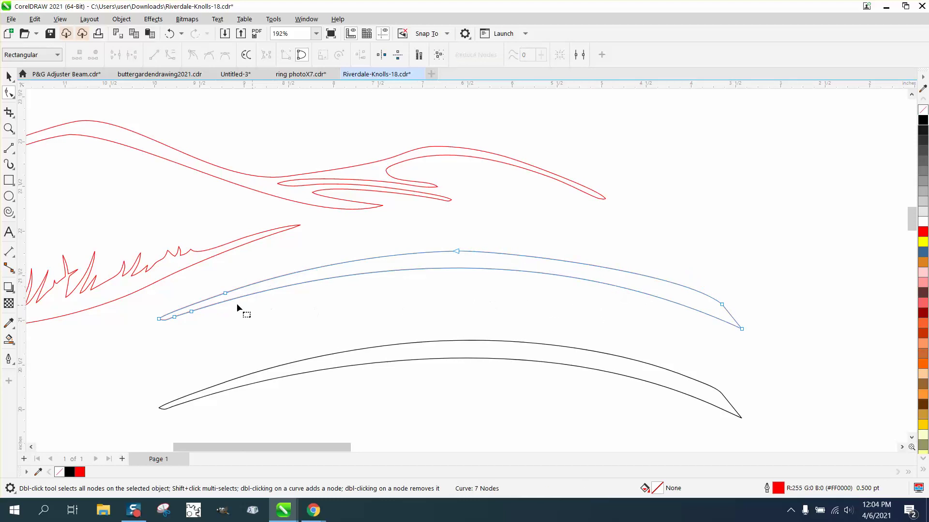
{"action": "double_click", "coordinate": [191, 312]}
{"action": "left_click", "coordinate": [174, 316]}
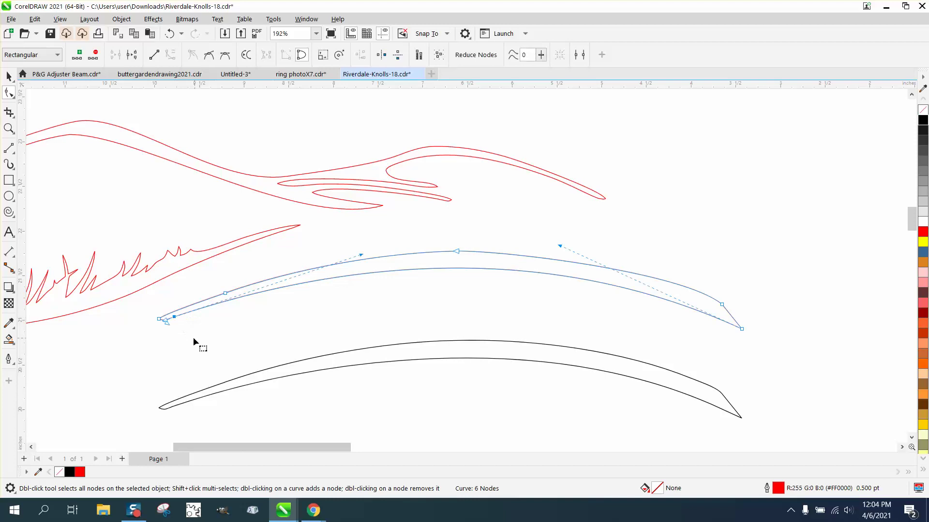
{"action": "key", "text": "Delete"}
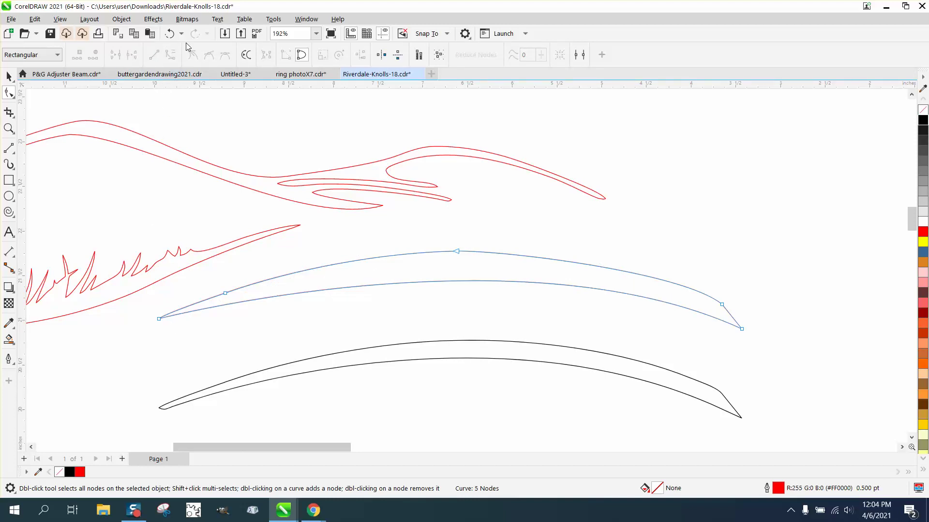
{"action": "left_click", "coordinate": [169, 33]}
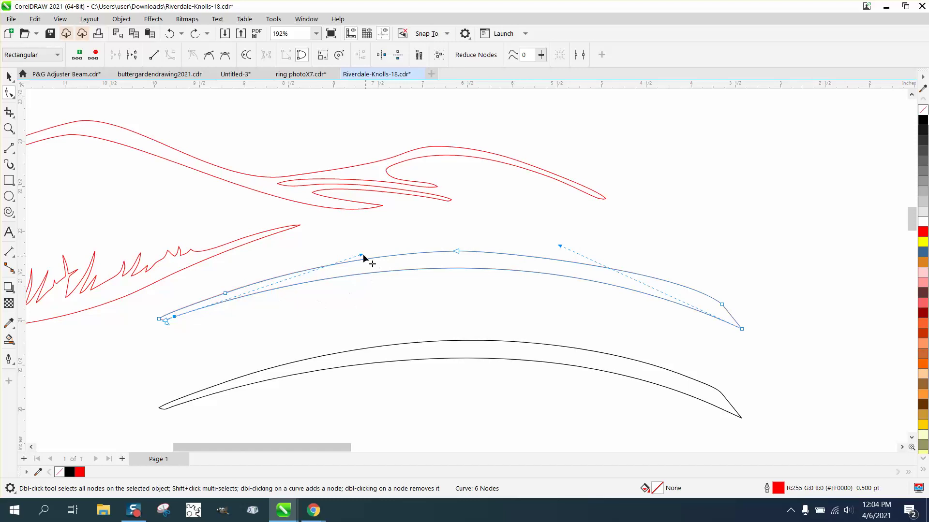
{"action": "left_click_drag", "start_coordinate": [363, 260], "coordinate": [367, 260]}
{"action": "left_click", "coordinate": [457, 251]}
{"action": "key", "text": "Delete"}
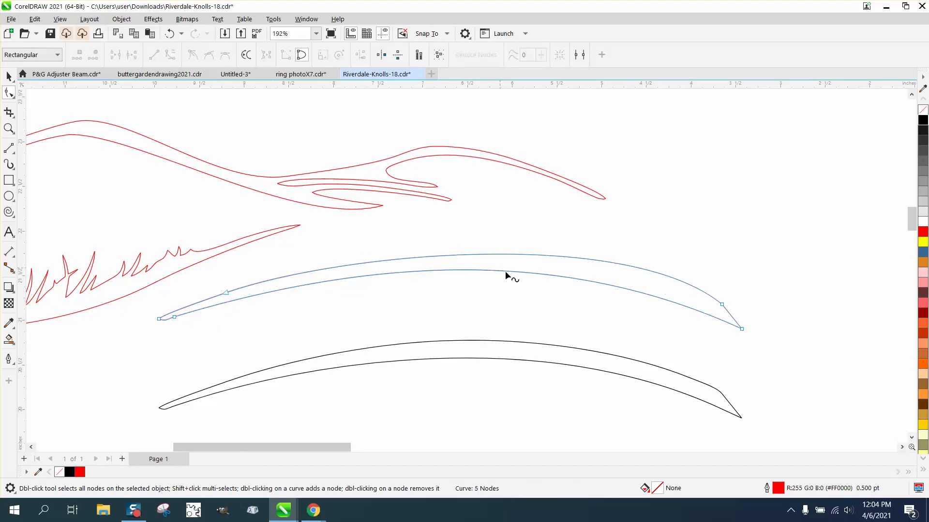
{"action": "left_click", "coordinate": [721, 305]}
{"action": "left_click_drag", "start_coordinate": [627, 231], "coordinate": [564, 231]}
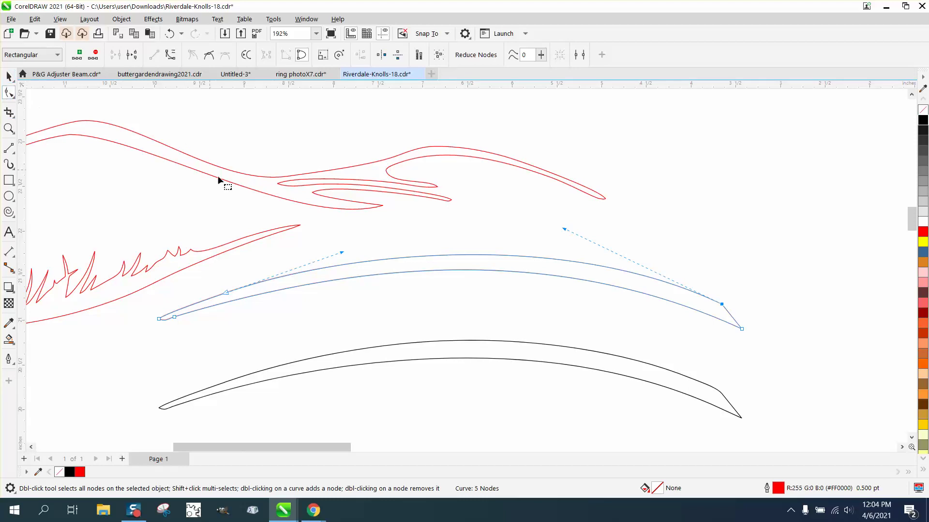
Move the black arc 1 inch up onto the red arc and zoom in on the overlap
{"action": "left_click", "coordinate": [472, 341]}
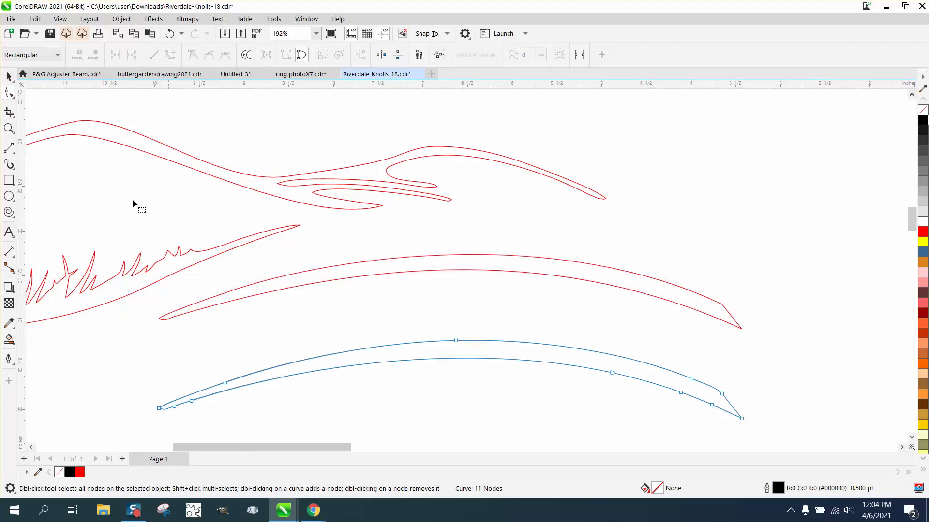
{"action": "left_click", "coordinate": [9, 77]}
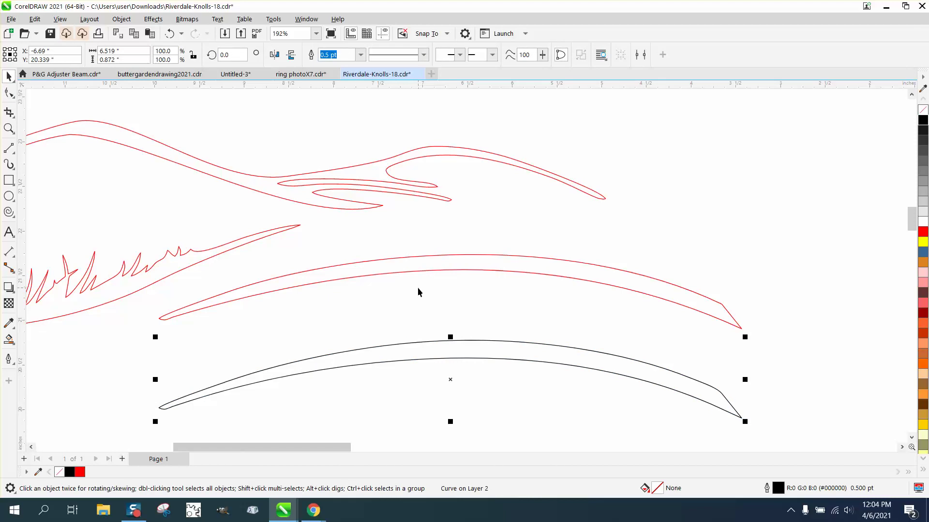
{"action": "key", "text": "Up"}
{"action": "left_click", "coordinate": [9, 128]}
{"action": "left_click_drag", "start_coordinate": [159, 223], "coordinate": [800, 414]}
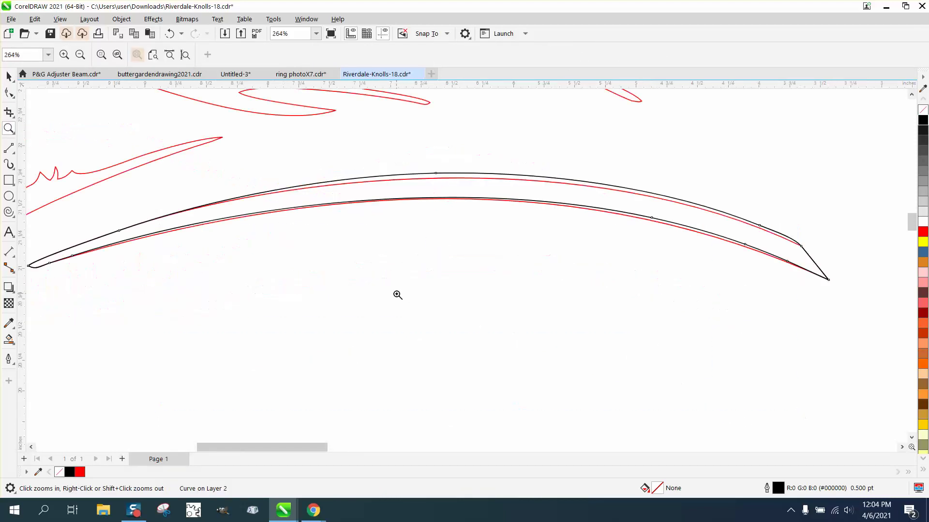
Drag the red arc's end-node handles so its curve follows the black arc
{"action": "left_click", "coordinate": [9, 93]}
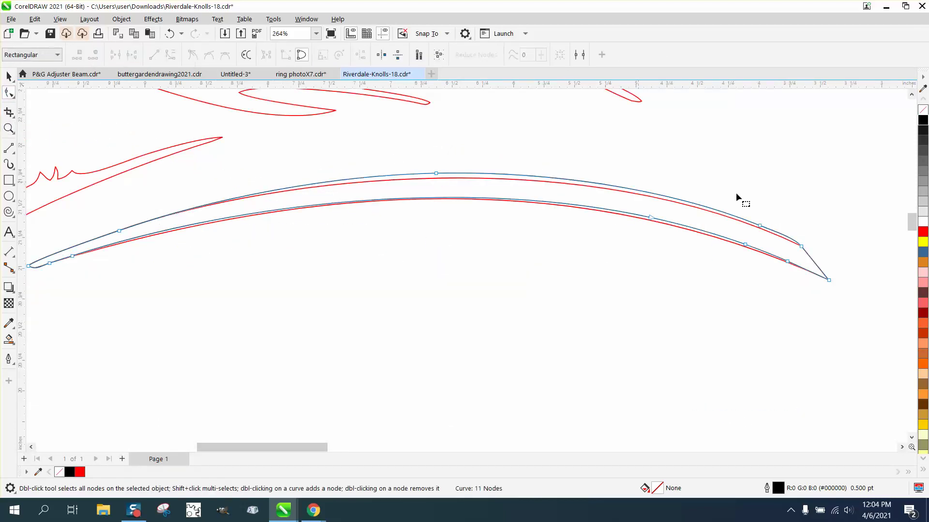
{"action": "left_click", "coordinate": [736, 221]}
{"action": "left_click", "coordinate": [799, 245]}
{"action": "left_click_drag", "start_coordinate": [585, 141], "coordinate": [568, 133]}
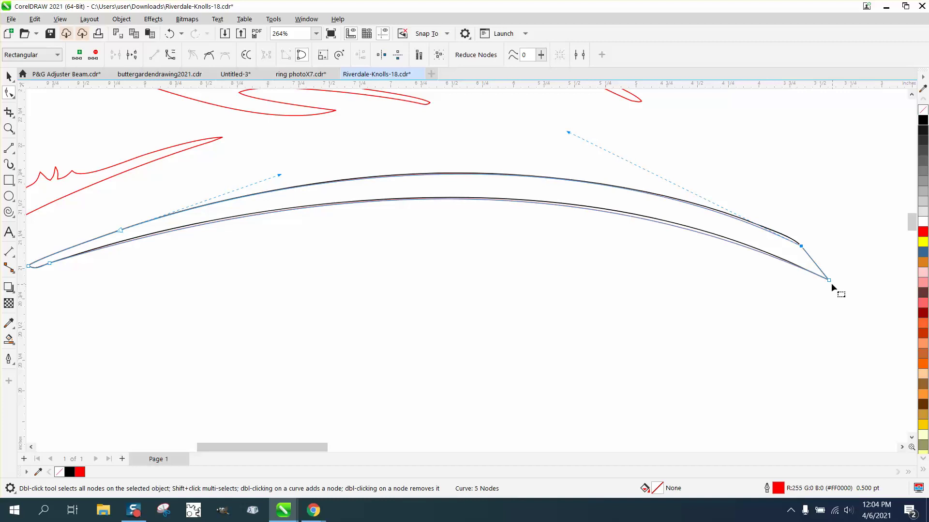
{"action": "left_click", "coordinate": [828, 280]}
{"action": "left_click_drag", "start_coordinate": [579, 166], "coordinate": [577, 164]}
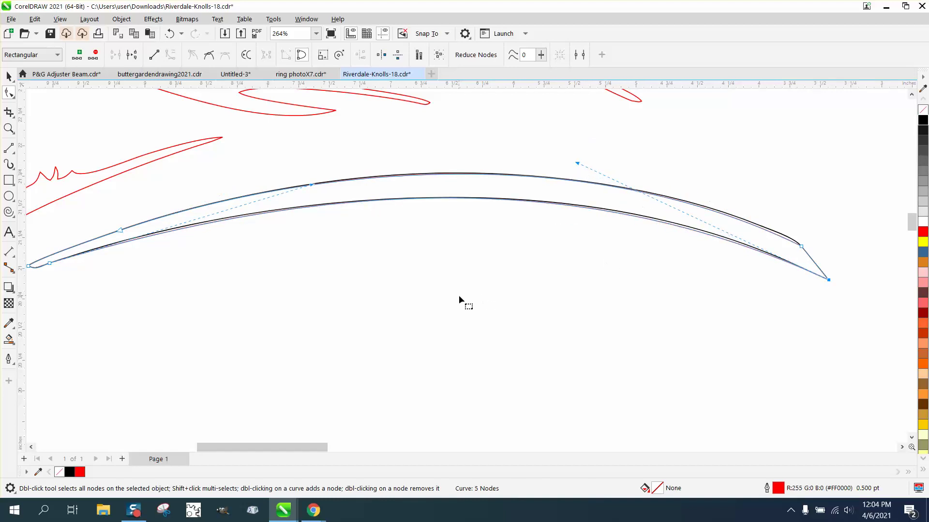
Nudge the red arc 1 inch back down and select the nodes of both arcs for comparison
{"action": "scroll", "coordinate": [459, 295], "scroll_direction": "down", "scroll_amount": 1}
{"action": "left_click", "coordinate": [8, 76]}
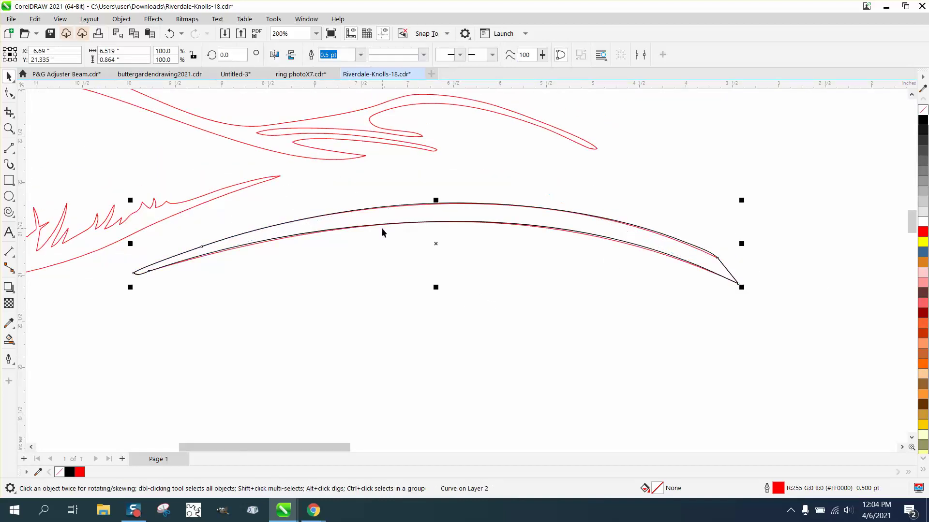
{"action": "key", "text": "Down"}
{"action": "scroll", "coordinate": [341, 259], "scroll_direction": "down", "scroll_amount": 1}
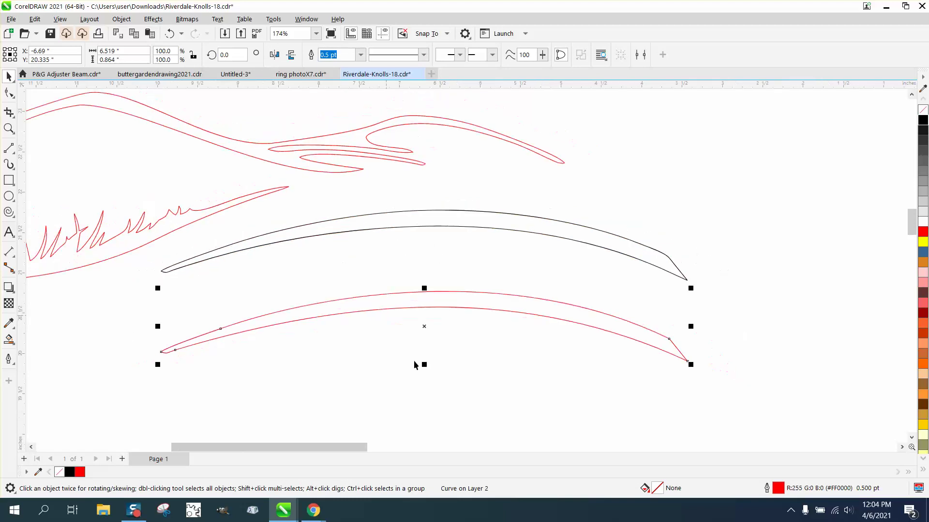
{"action": "left_click", "coordinate": [8, 93]}
{"action": "left_click_drag", "start_coordinate": [139, 293], "coordinate": [794, 426]}
{"action": "left_click_drag", "start_coordinate": [145, 206], "coordinate": [778, 298]}
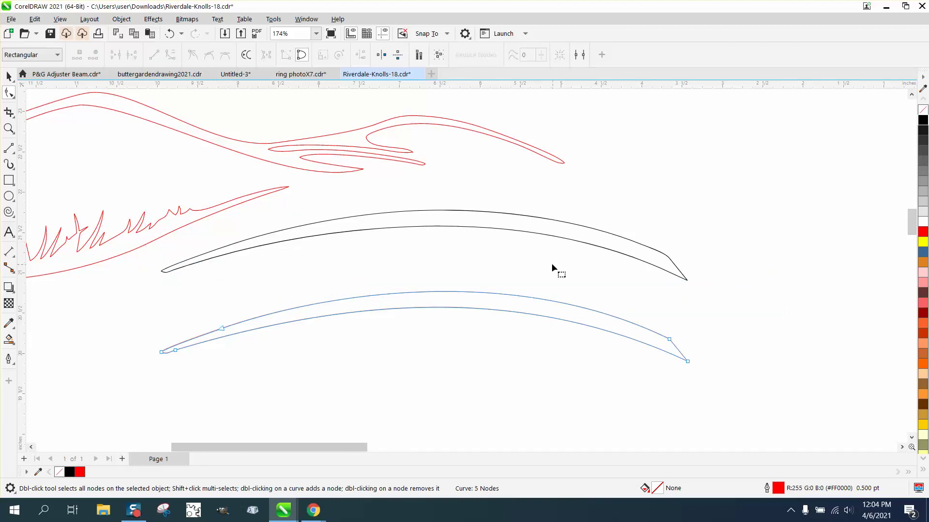
{"action": "left_click", "coordinate": [552, 234]}
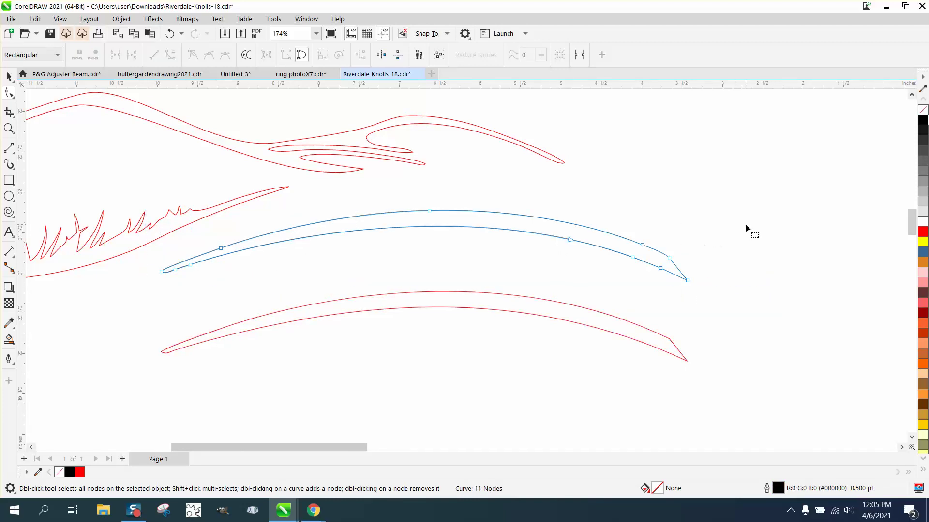
Zoom out until the full Riverdale sign page shows beside the red-outlined logo copy
{"action": "scroll", "coordinate": [440, 231], "scroll_direction": "down", "scroll_amount": 1}
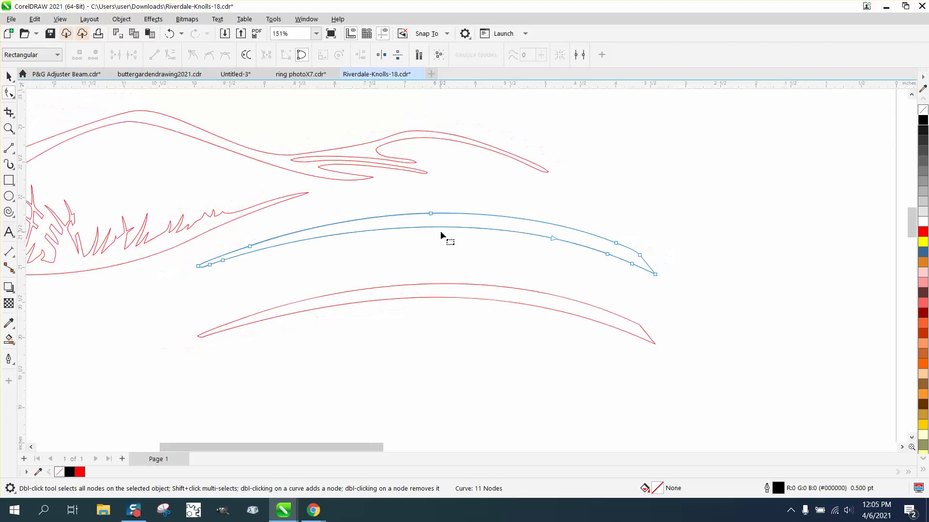
{"action": "scroll", "coordinate": [435, 213], "scroll_direction": "down", "scroll_amount": 2}
{"action": "scroll", "coordinate": [424, 201], "scroll_direction": "down", "scroll_amount": 1}
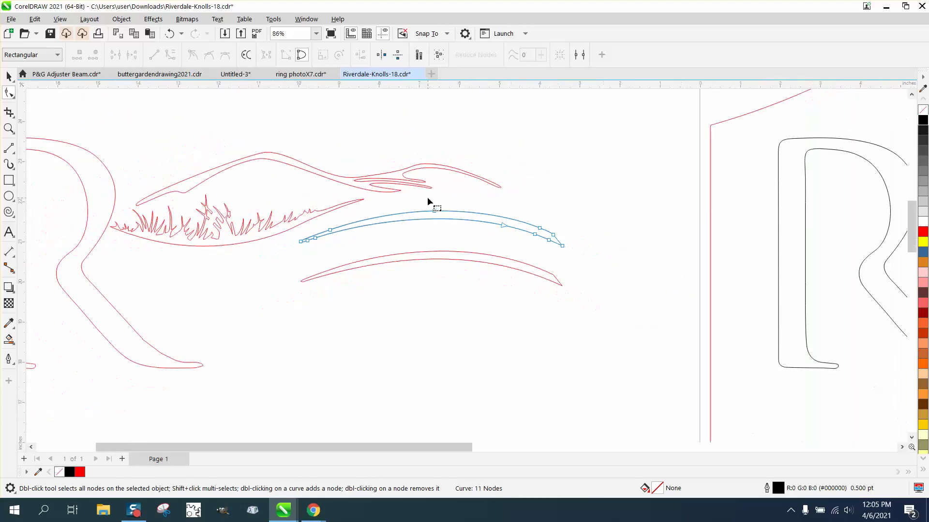
{"action": "scroll", "coordinate": [433, 215], "scroll_direction": "down", "scroll_amount": 1}
{"action": "scroll", "coordinate": [432, 217], "scroll_direction": "down", "scroll_amount": 3}
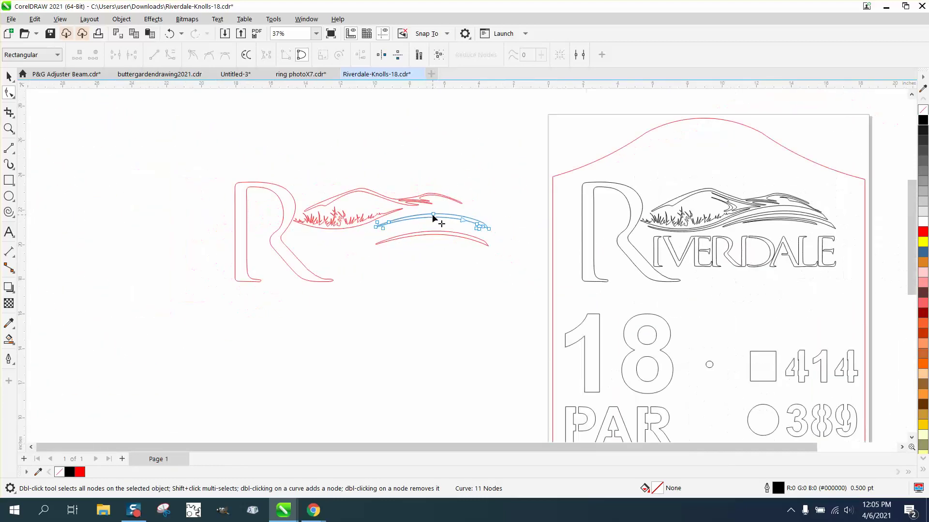
{"action": "scroll", "coordinate": [433, 218], "scroll_direction": "down", "scroll_amount": 1}
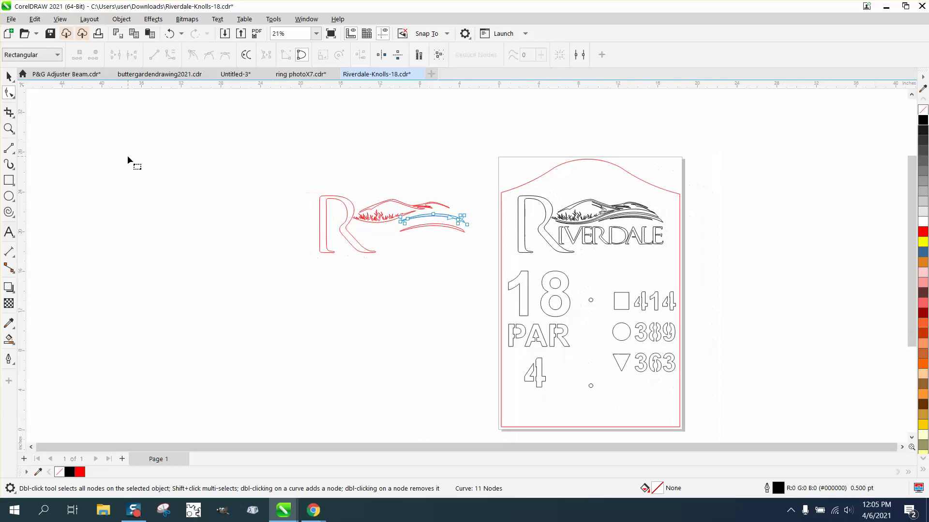